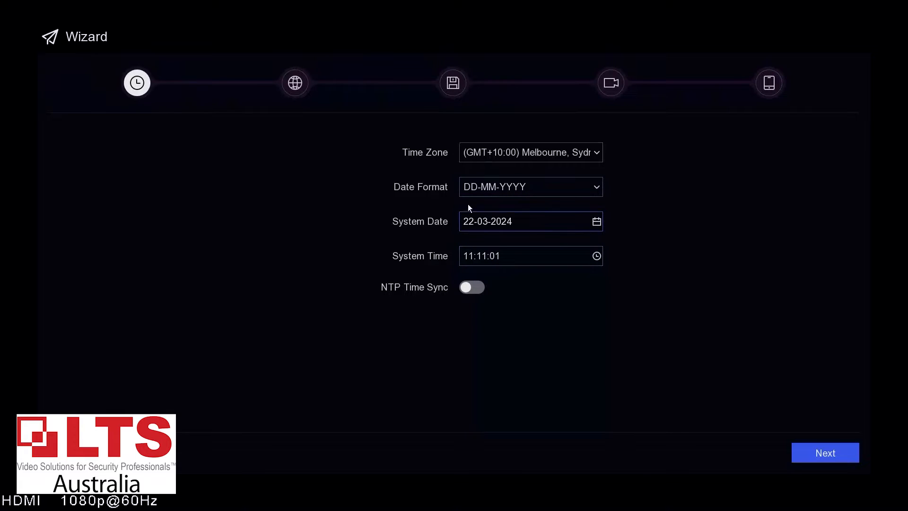
Step: Go through the setup wizard's time, network, storage, camera and PT Cloud pages, keeping the existing settings, and finish the wizard
{"action": "left_click", "coordinate": [831, 456]}
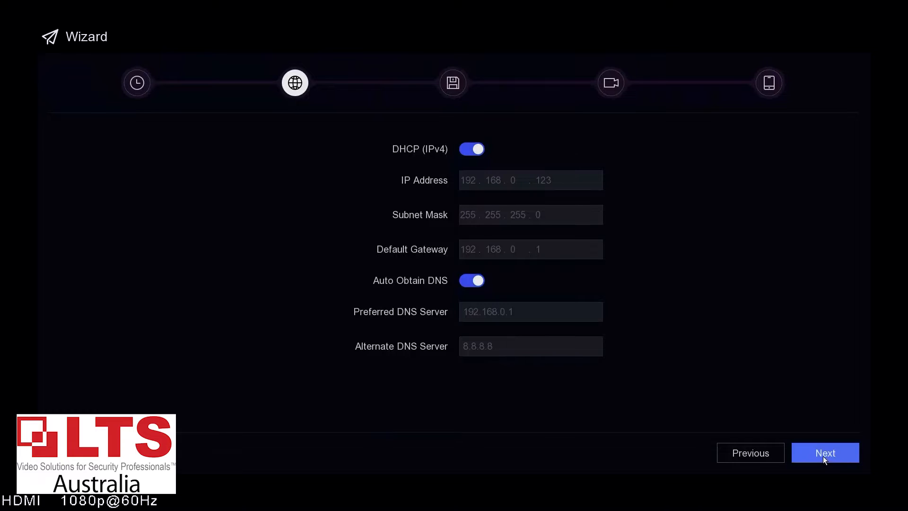
{"action": "left_click", "coordinate": [810, 454]}
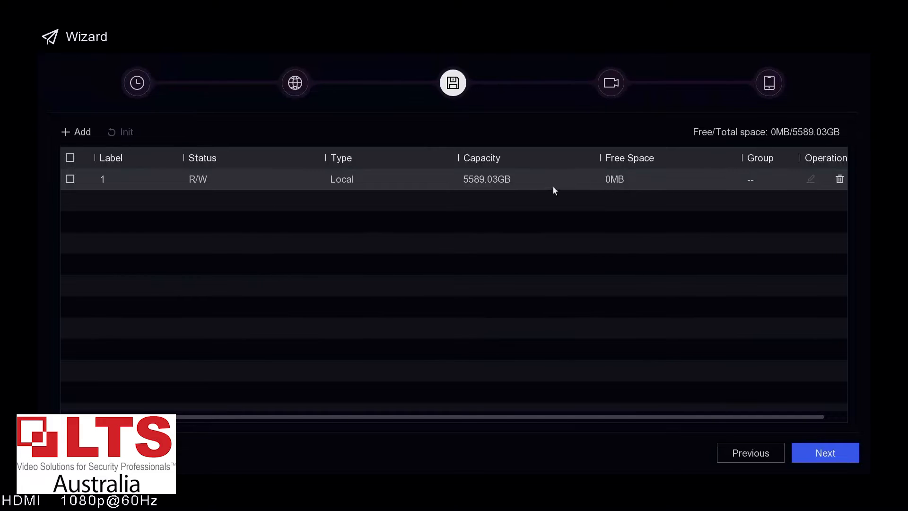
{"action": "left_click", "coordinate": [824, 455]}
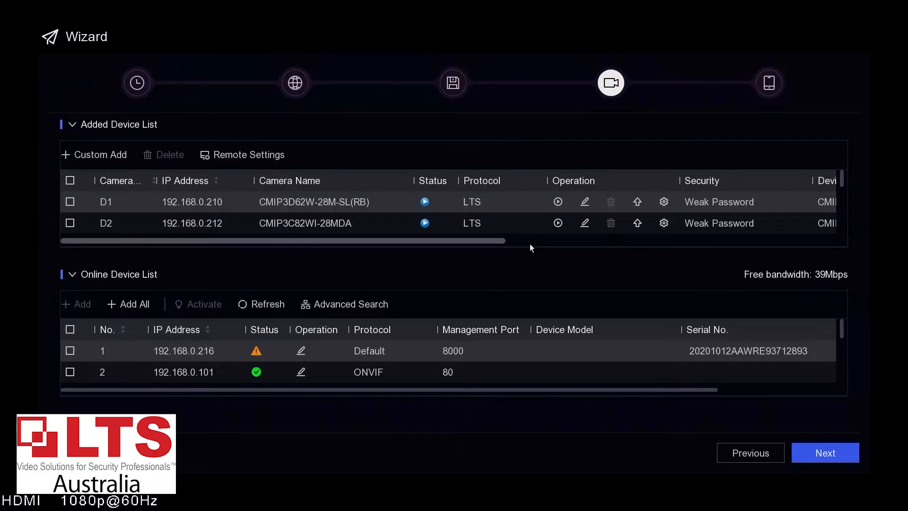
{"action": "scroll", "coordinate": [499, 217], "scroll_direction": "down", "scroll_amount": 3}
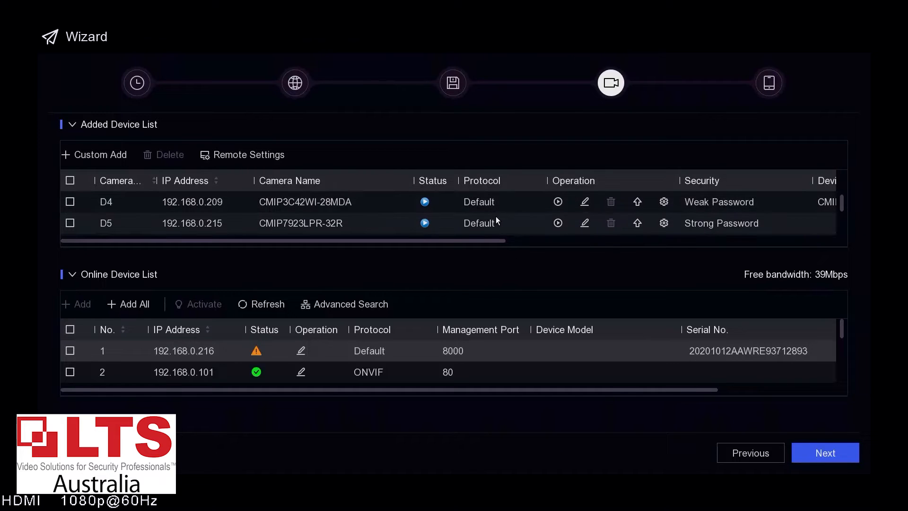
{"action": "scroll", "coordinate": [496, 218], "scroll_direction": "up", "scroll_amount": 3}
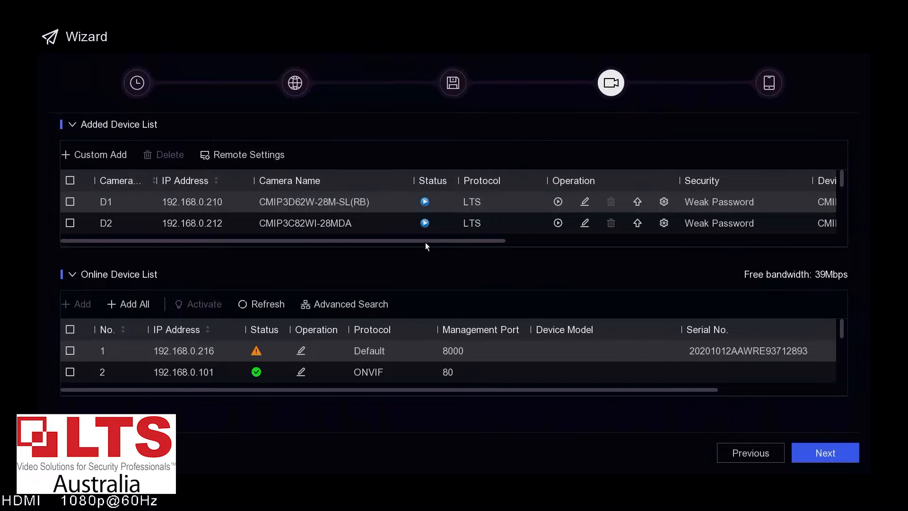
{"action": "left_click", "coordinate": [837, 455]}
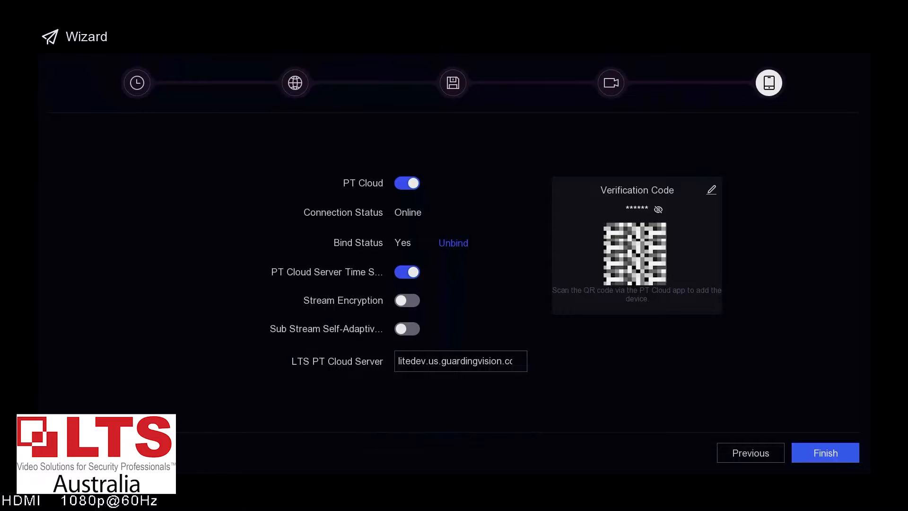
{"action": "left_click", "coordinate": [82, 453]}
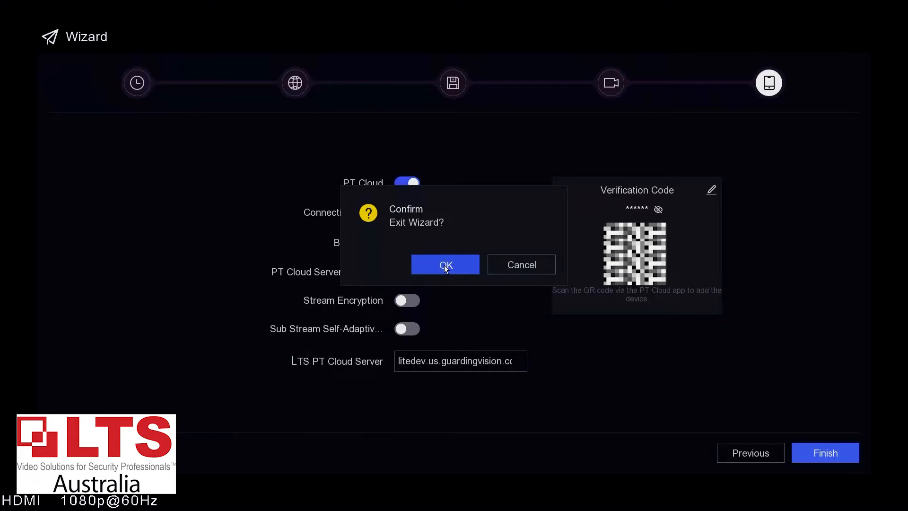
{"action": "left_click", "coordinate": [473, 264]}
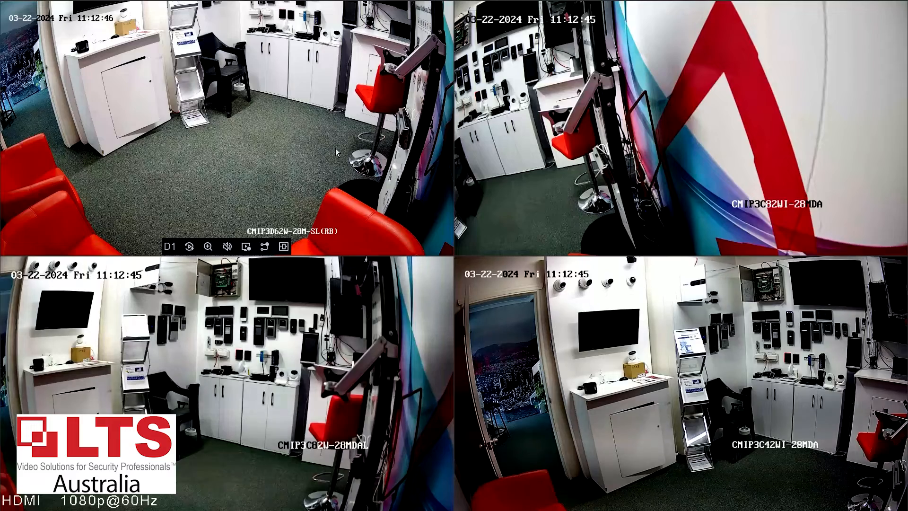
Step: Open the recorder's configuration and review the general system settings, including the VGA/HDMI resolution options, DST settings and additional device settings
{"action": "right_click", "coordinate": [301, 89]}
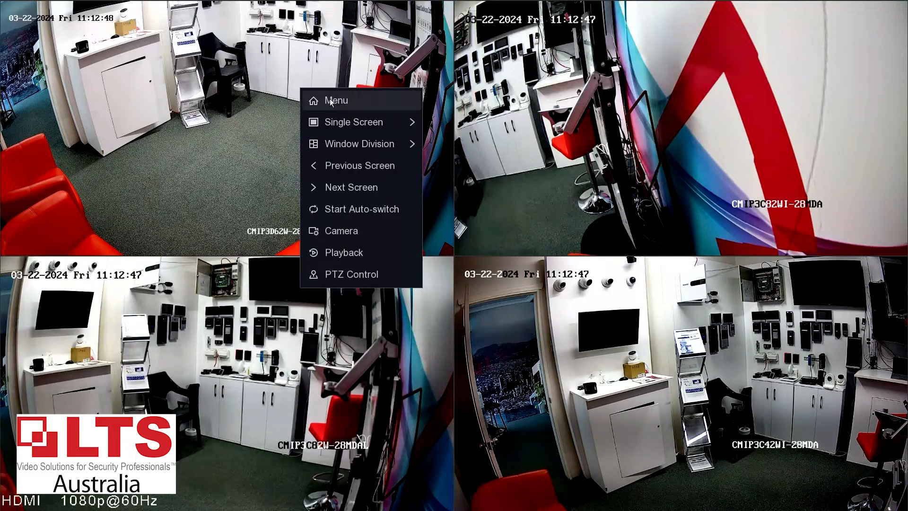
{"action": "left_click", "coordinate": [332, 101]}
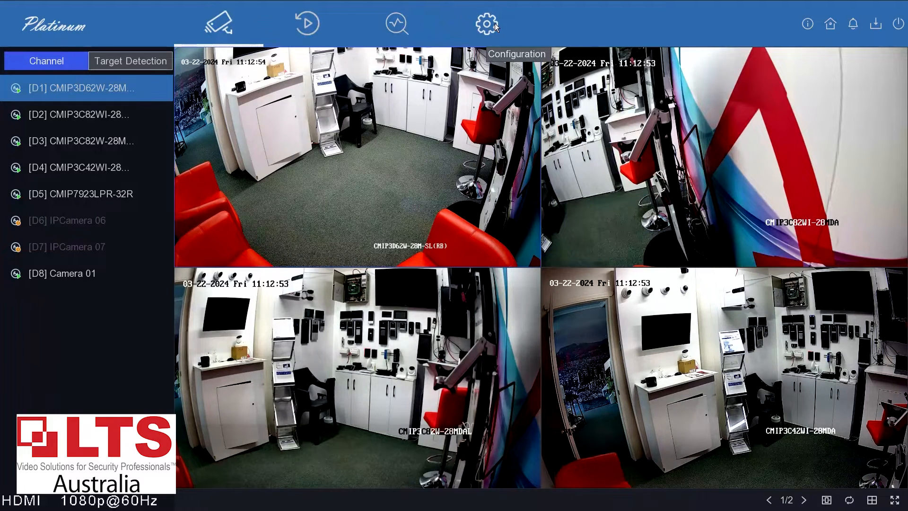
{"action": "left_click", "coordinate": [492, 26]}
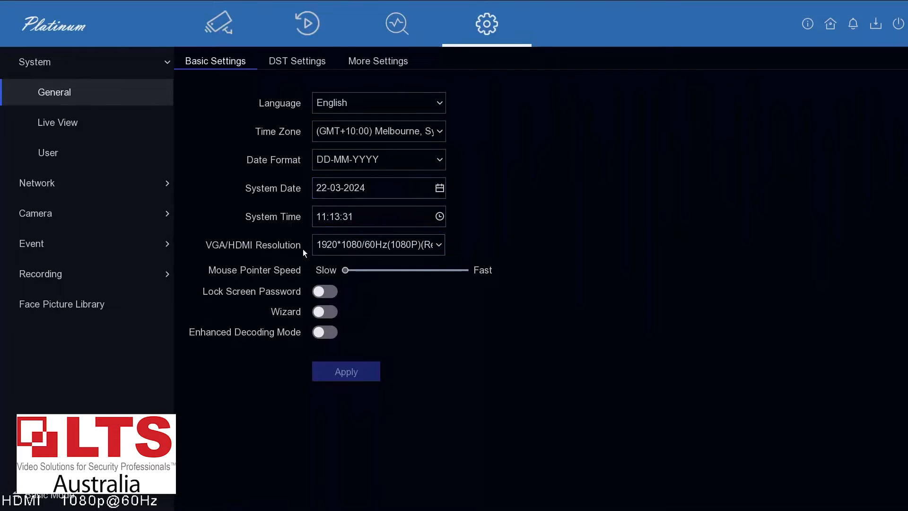
{"action": "left_click", "coordinate": [372, 252]}
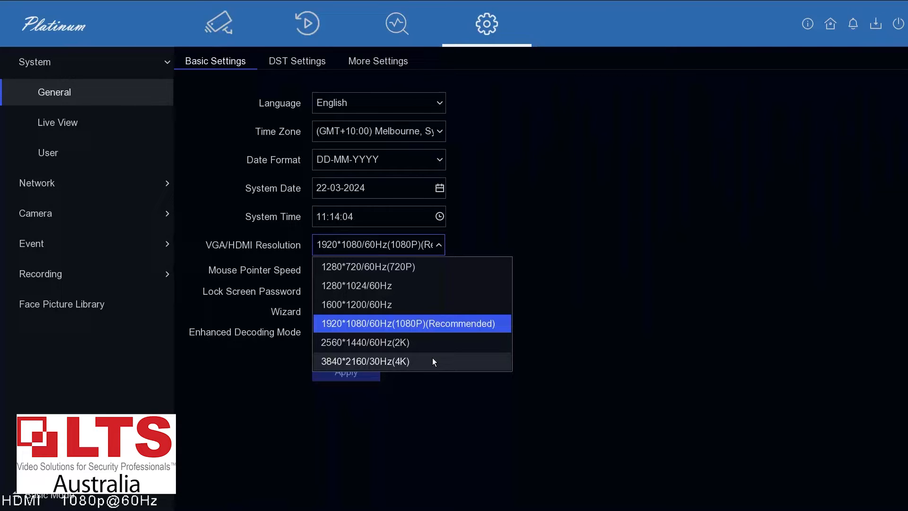
{"action": "left_click", "coordinate": [538, 198]}
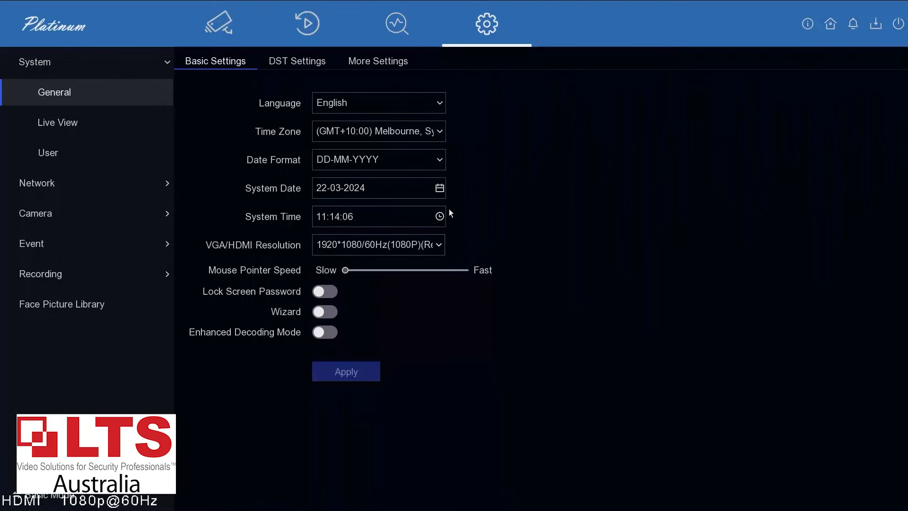
{"action": "left_click", "coordinate": [280, 63]}
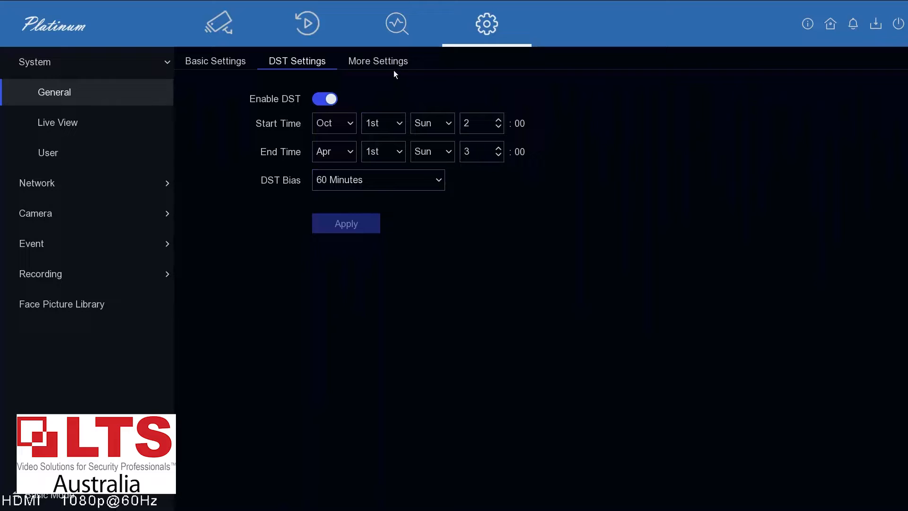
{"action": "left_click", "coordinate": [382, 62]}
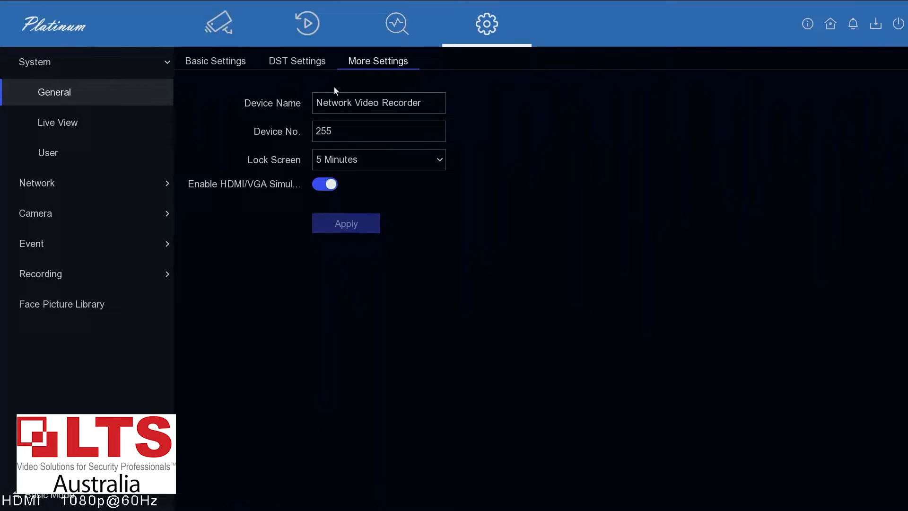
Step: Examine the window division options in the general Live View settings, keeping the division at 2 * 2
{"action": "left_click", "coordinate": [82, 123]}
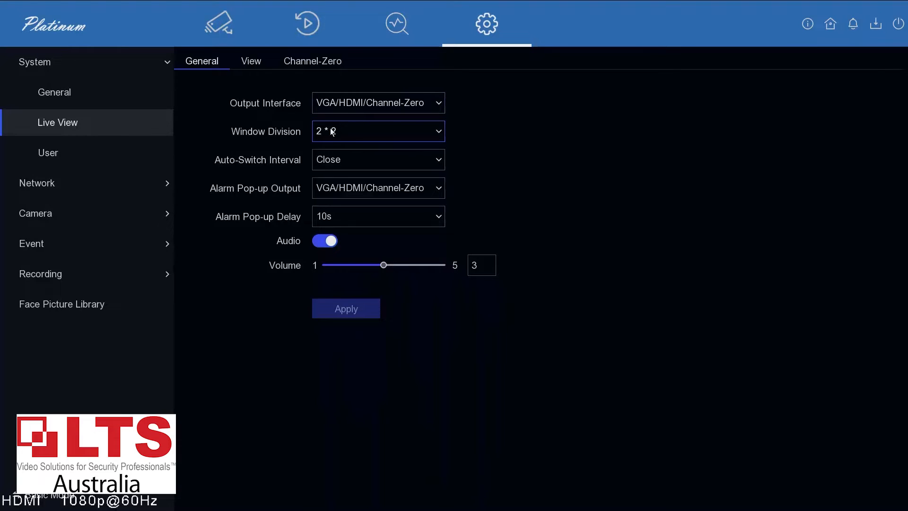
{"action": "left_click", "coordinate": [215, 37]}
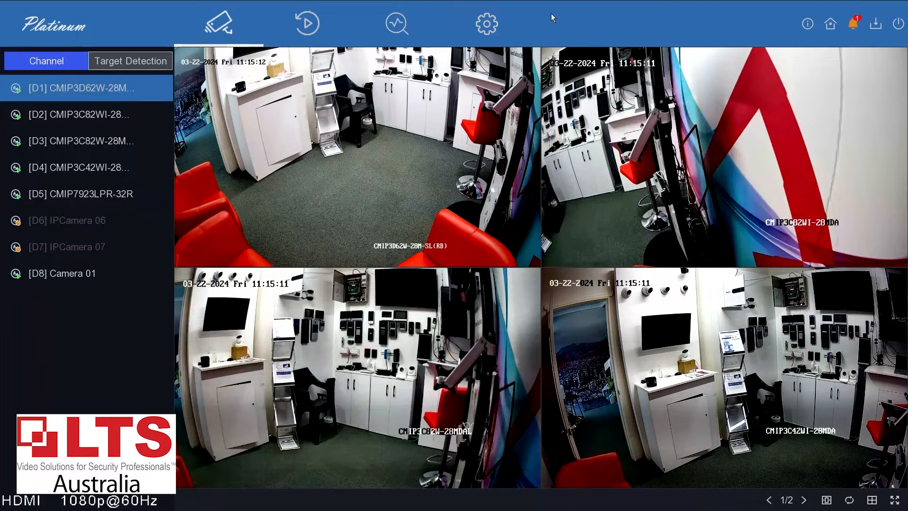
{"action": "left_click", "coordinate": [492, 24]}
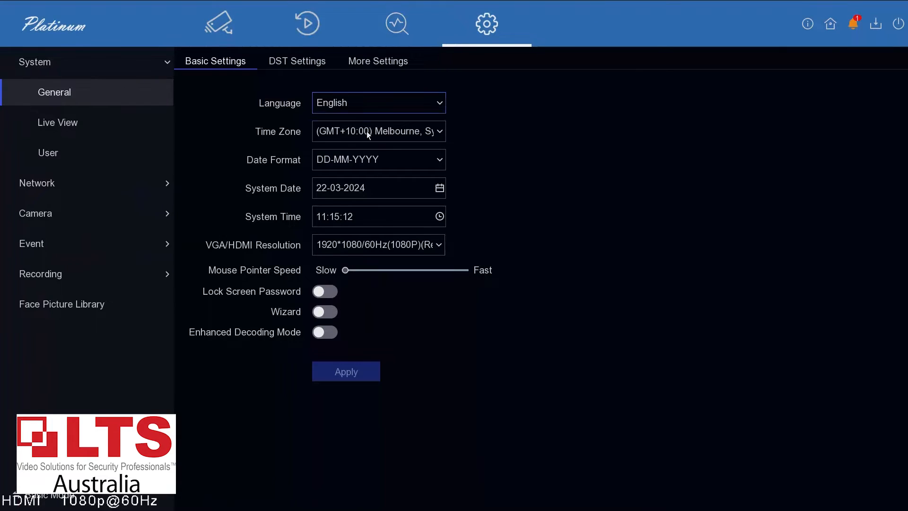
{"action": "left_click", "coordinate": [71, 120]}
{"action": "left_click", "coordinate": [337, 140]}
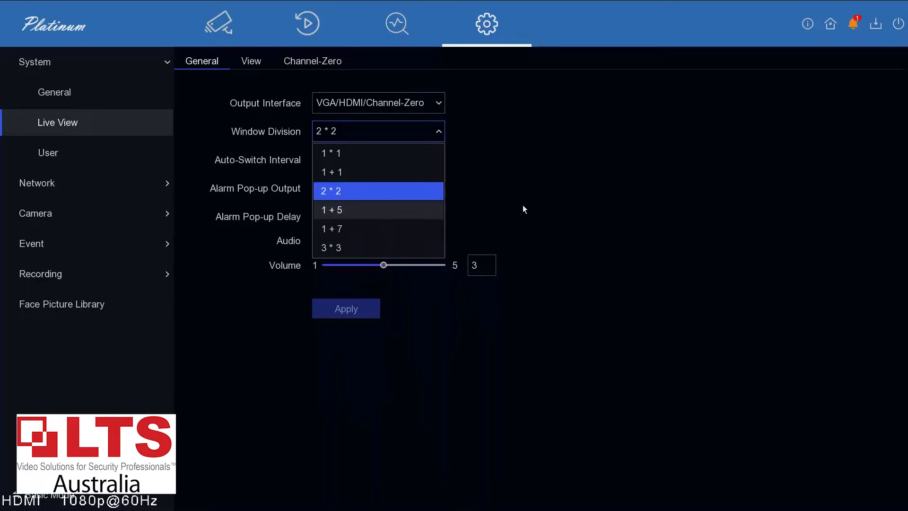
{"action": "left_click", "coordinate": [438, 192]}
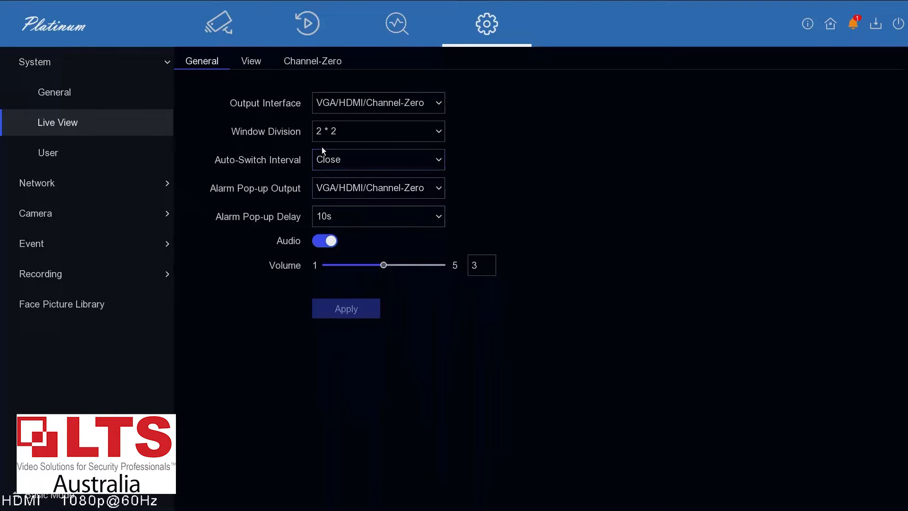
Step: Assign camera D1 to window 2 and D2 to window 1, apply the layout, and check it in the live view
{"action": "left_click", "coordinate": [252, 61]}
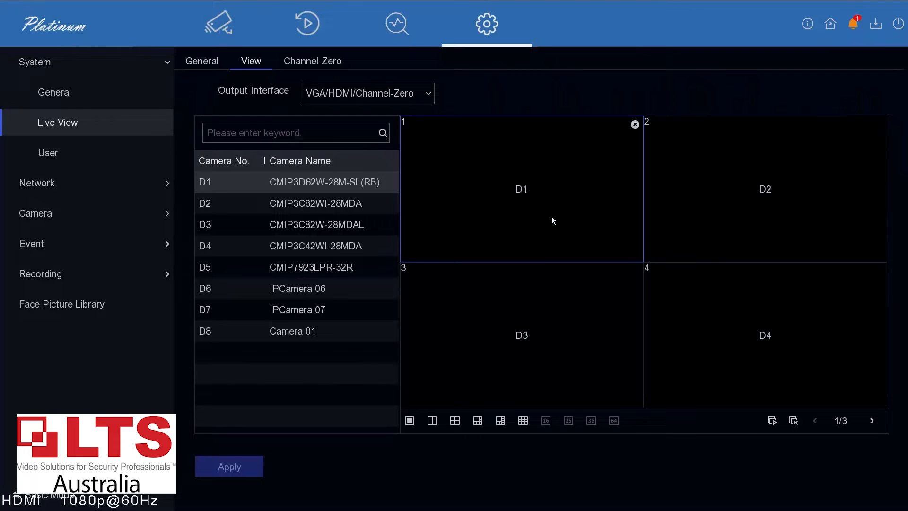
{"action": "left_click", "coordinate": [741, 213]}
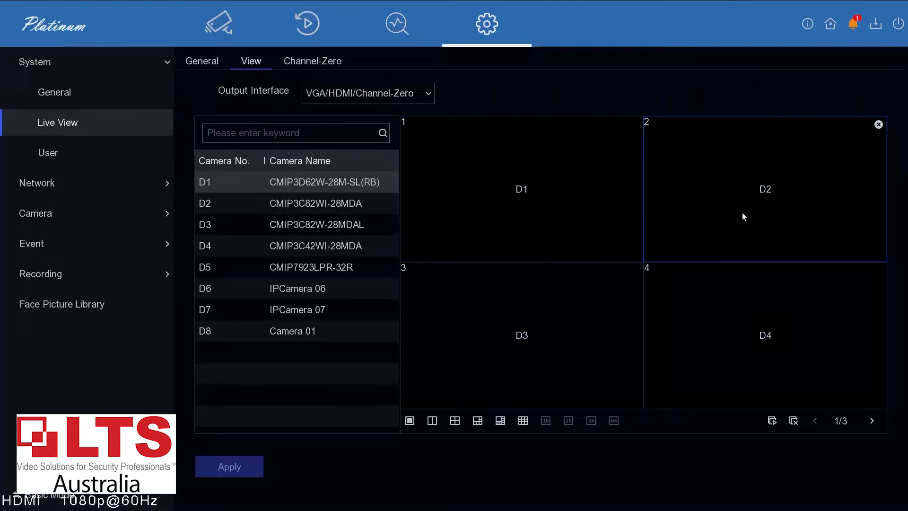
{"action": "left_click", "coordinate": [250, 182]}
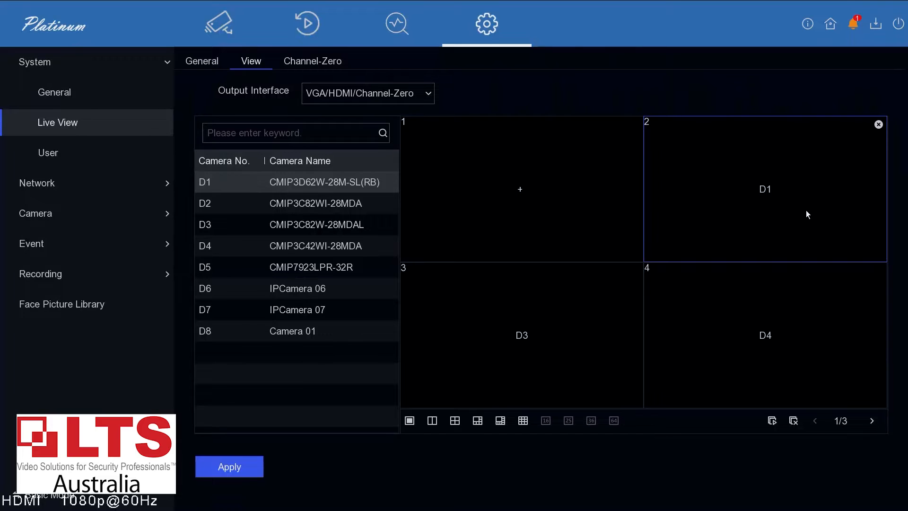
{"action": "double_click", "coordinate": [313, 203]}
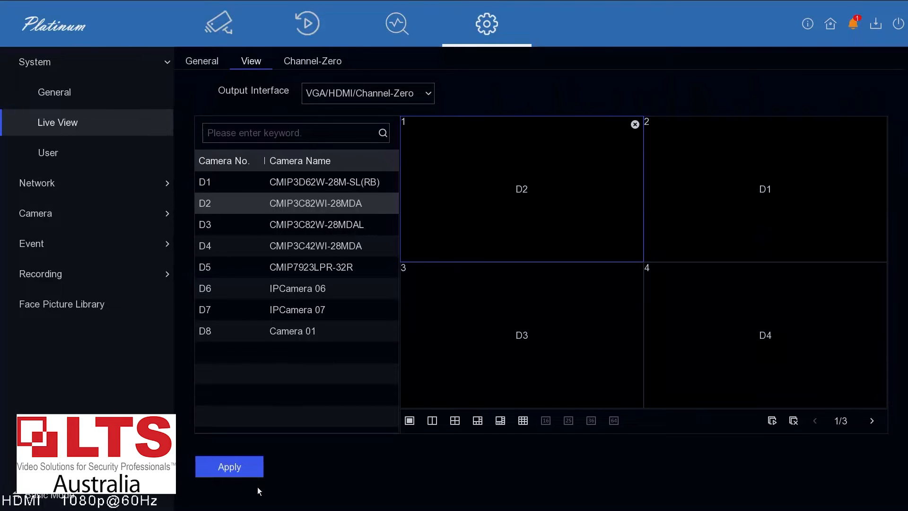
{"action": "left_click", "coordinate": [251, 467]}
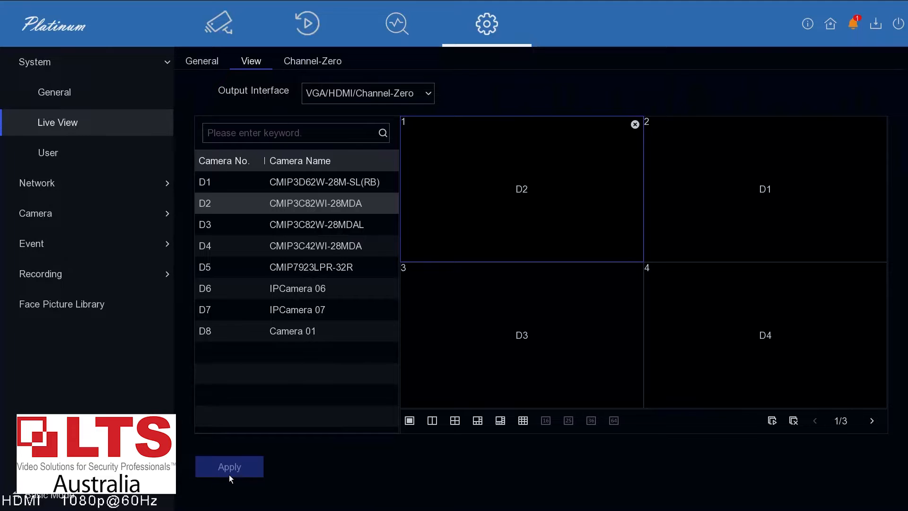
{"action": "left_click", "coordinate": [220, 24]}
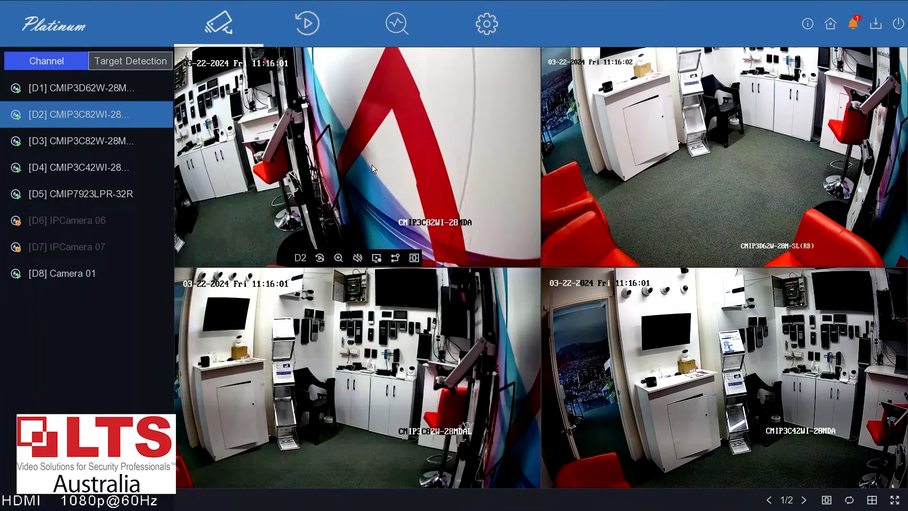
Step: Change the live view layout to a 3 × 3 grid, clear all windows, refill them with all channels, and apply
{"action": "left_click", "coordinate": [487, 23]}
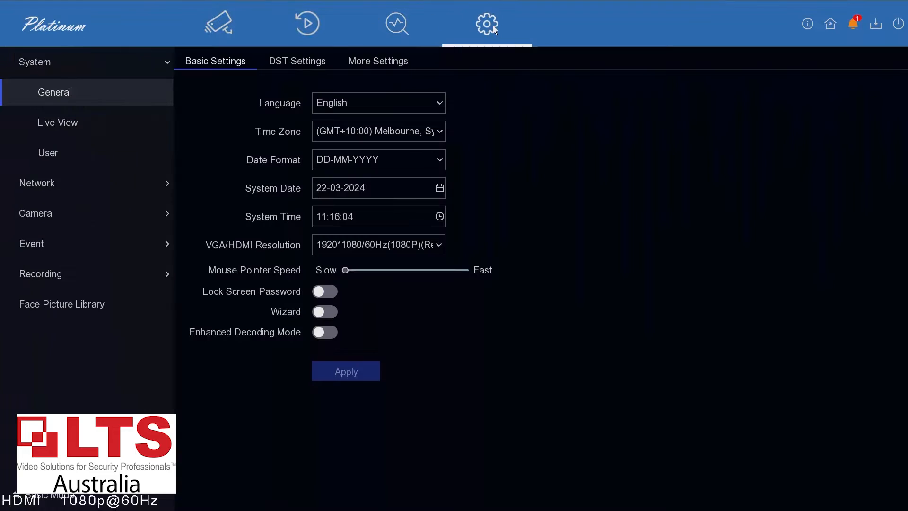
{"action": "left_click", "coordinate": [45, 113]}
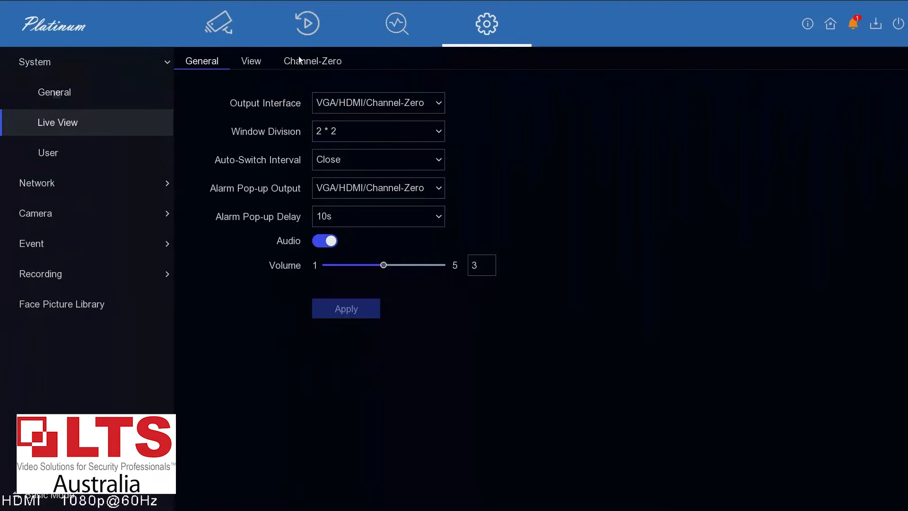
{"action": "left_click", "coordinate": [261, 63]}
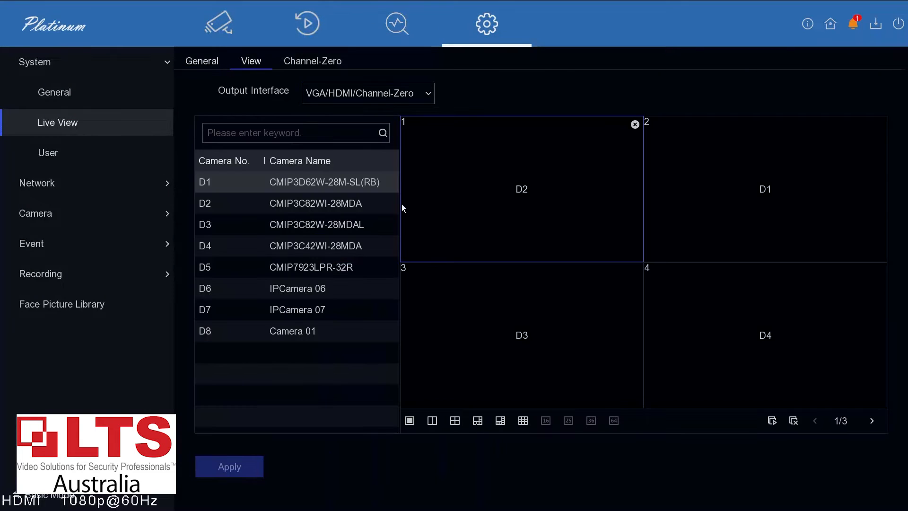
{"action": "left_click", "coordinate": [523, 421]}
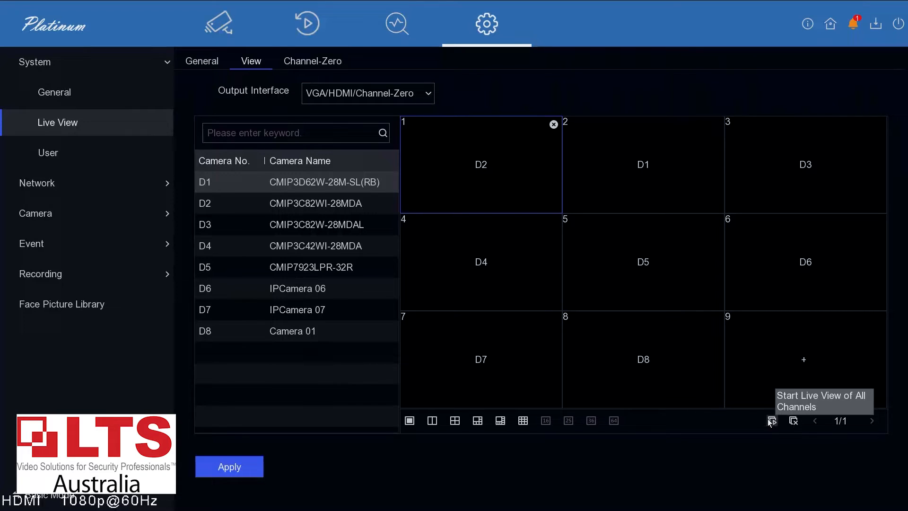
{"action": "left_click", "coordinate": [794, 420]}
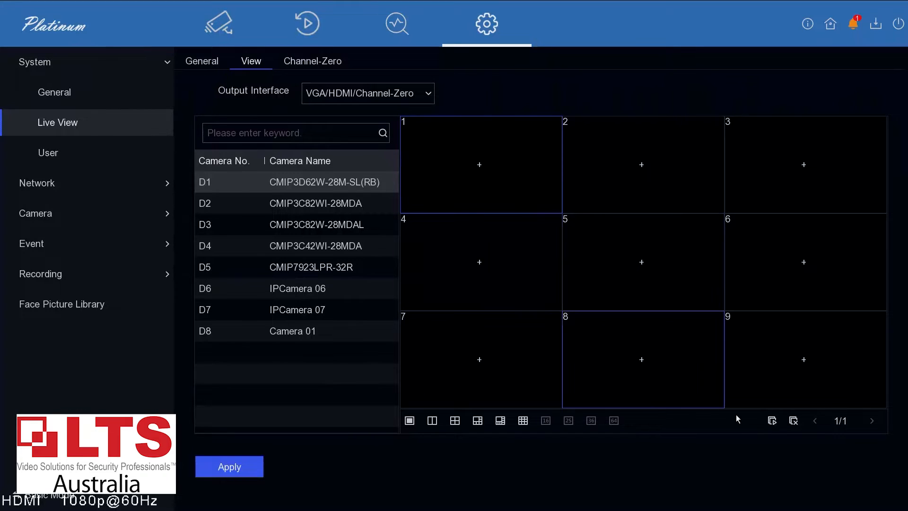
{"action": "left_click", "coordinate": [772, 420]}
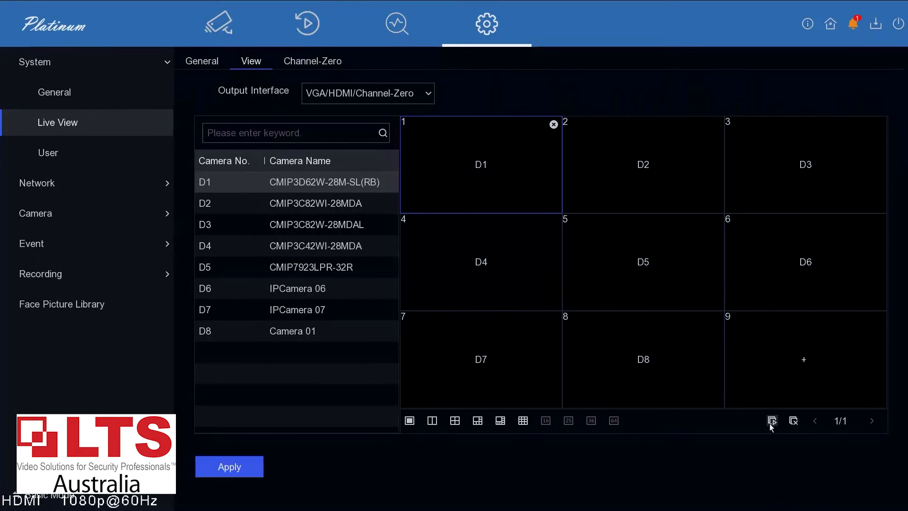
{"action": "left_click", "coordinate": [220, 470]}
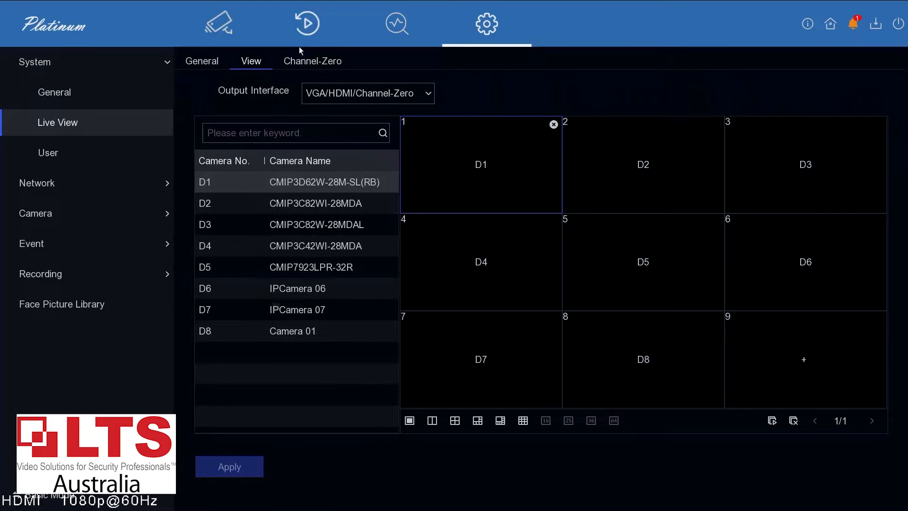
Step: Review the Channel-Zero settings and open the list of user accounts
{"action": "left_click", "coordinate": [303, 63]}
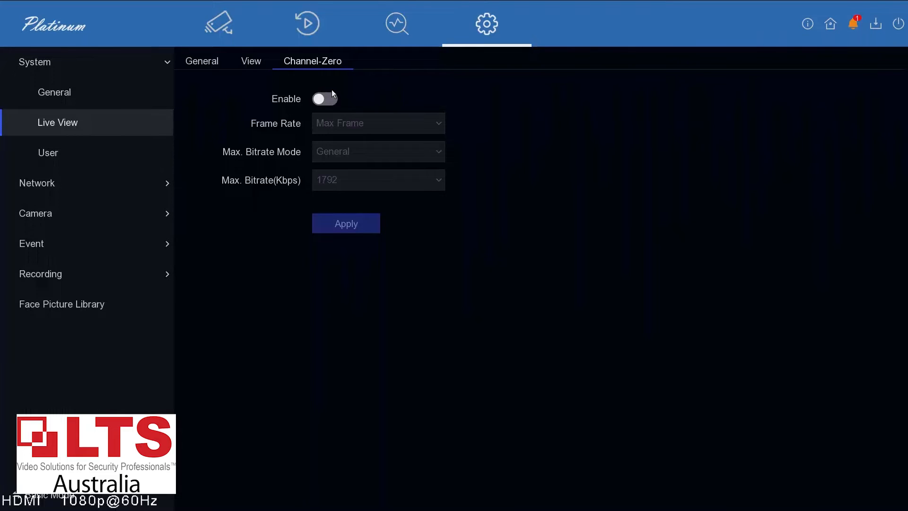
{"action": "left_click", "coordinate": [74, 157]}
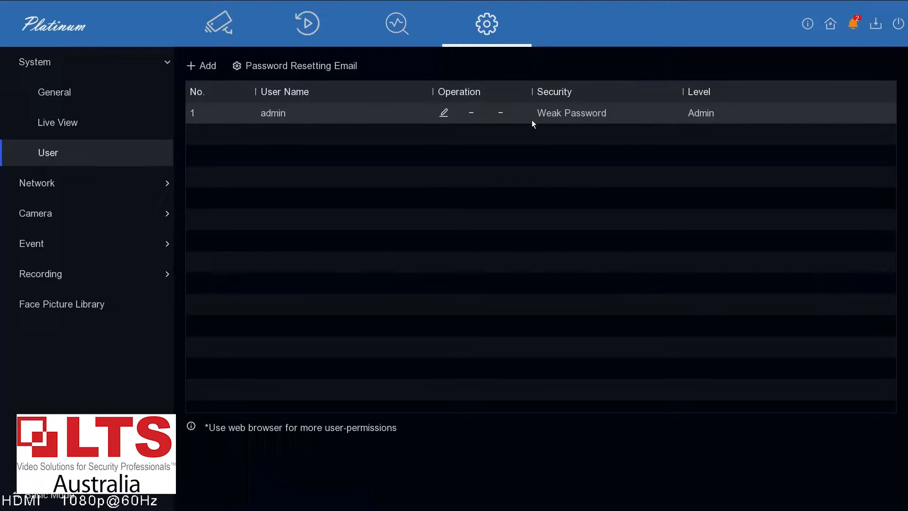
Step: Start adding a new user account and authorize it by entering the admin password
{"action": "left_click", "coordinate": [202, 65]}
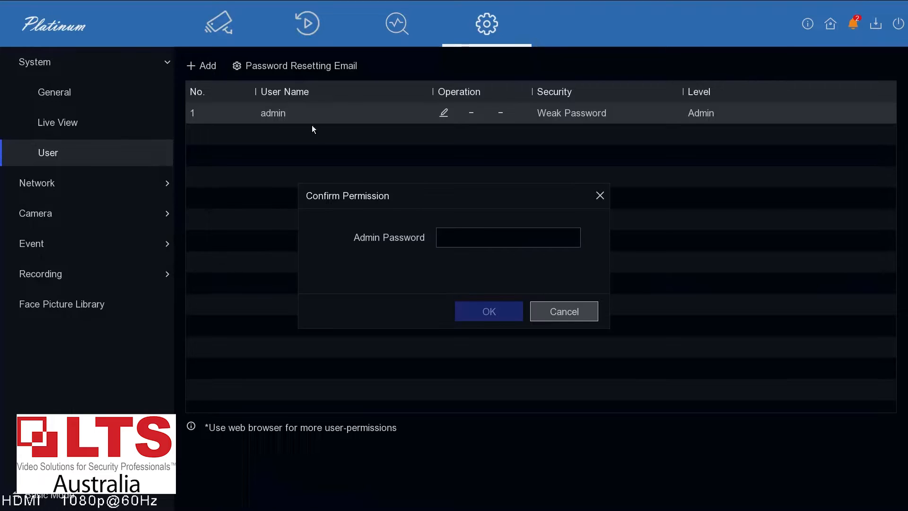
{"action": "left_click", "coordinate": [458, 241]}
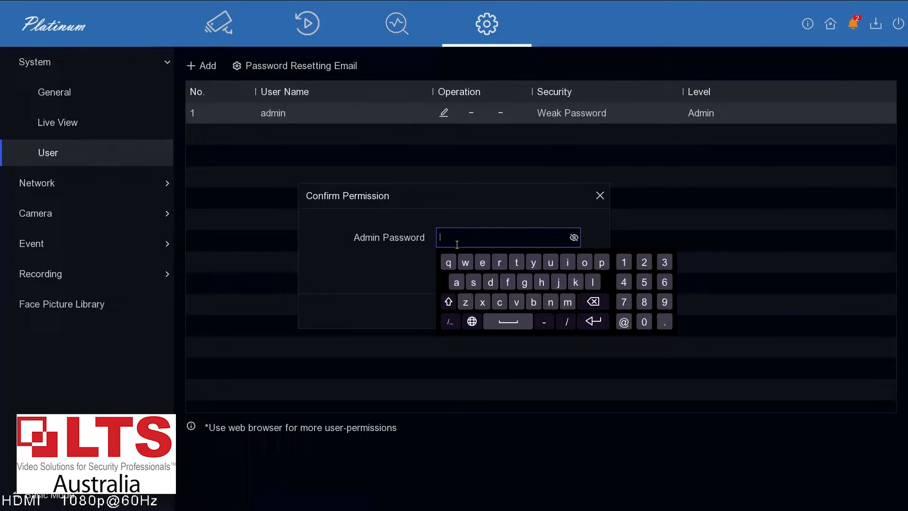
{"action": "left_click", "coordinate": [456, 283]}
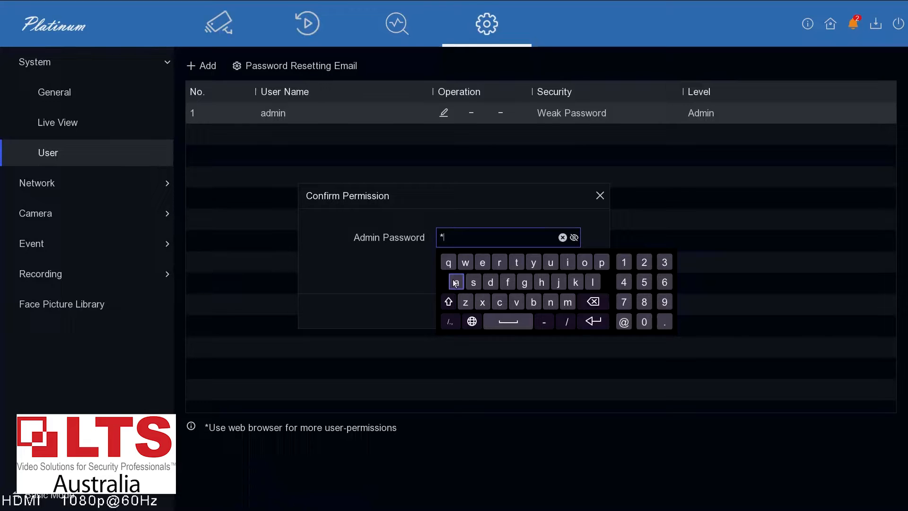
{"action": "left_click", "coordinate": [624, 263]}
{"action": "left_click", "coordinate": [623, 263]}
{"action": "left_click", "coordinate": [624, 263]}
{"action": "left_click", "coordinate": [623, 263]}
{"action": "left_click", "coordinate": [624, 263]}
{"action": "left_click", "coordinate": [624, 263]}
{"action": "left_click", "coordinate": [623, 263]}
{"action": "left_click", "coordinate": [408, 278]}
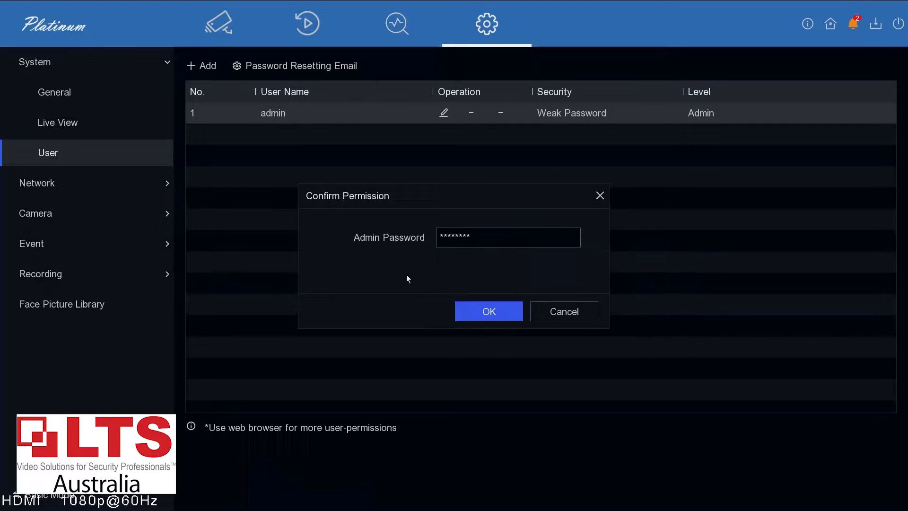
{"action": "left_click", "coordinate": [497, 316]}
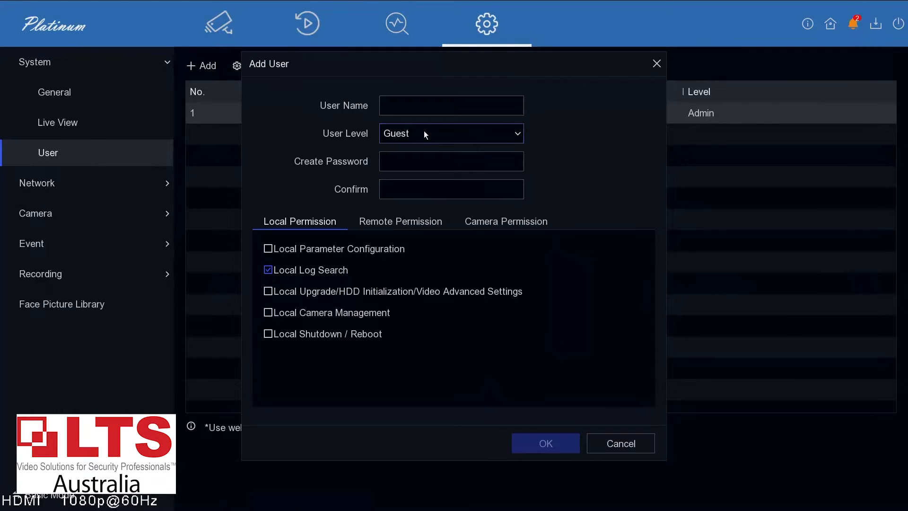
Step: Enter manager as the new account's user name
{"action": "left_click", "coordinate": [419, 110]}
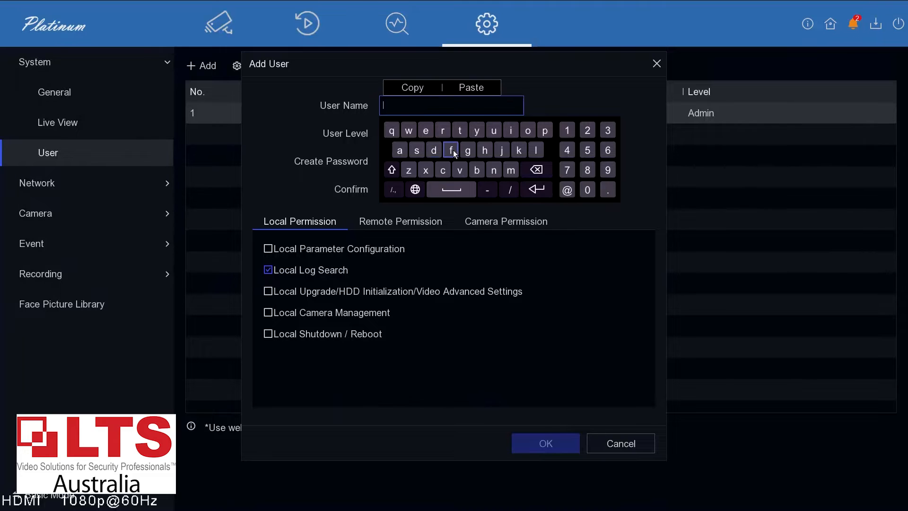
{"action": "left_click", "coordinate": [510, 170]}
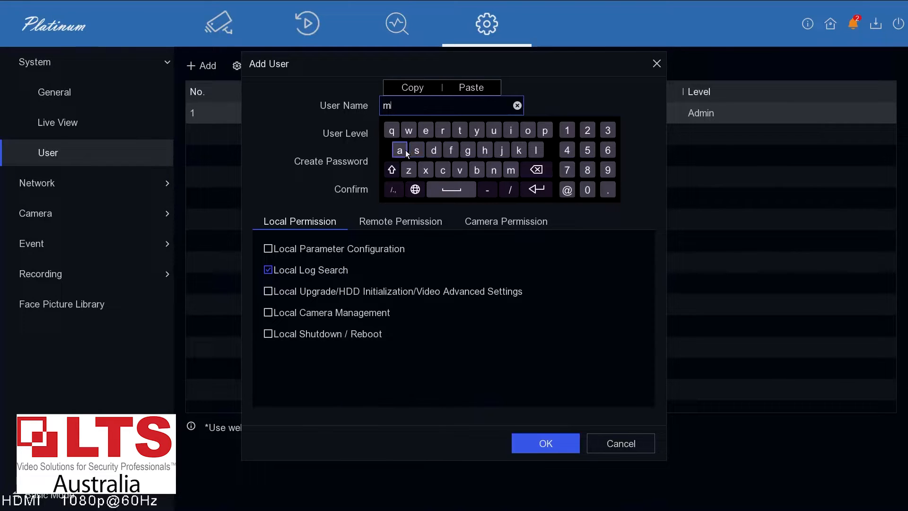
{"action": "left_click", "coordinate": [405, 150]}
{"action": "left_click", "coordinate": [490, 171]}
{"action": "left_click", "coordinate": [405, 151]}
{"action": "left_click", "coordinate": [468, 150]}
{"action": "left_click", "coordinate": [443, 130]}
{"action": "left_click", "coordinate": [257, 152]}
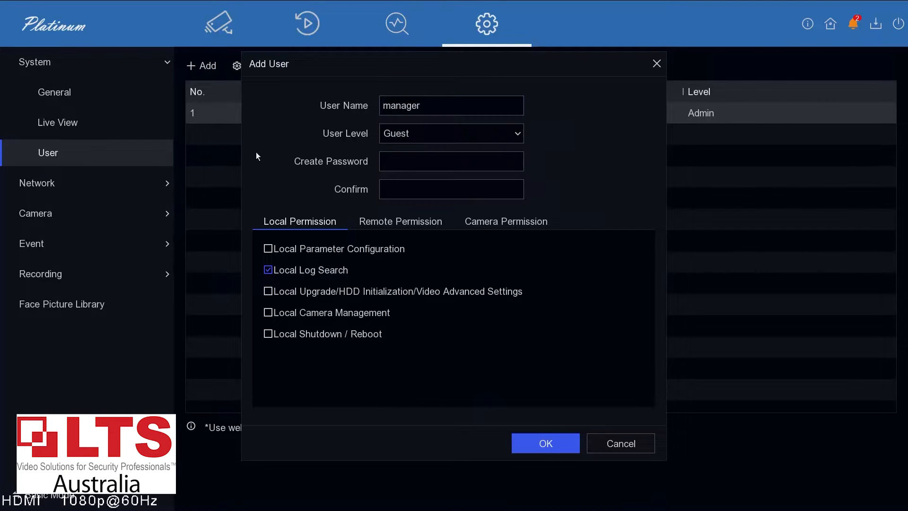
Step: Create the account password for the new manager user
{"action": "left_click", "coordinate": [410, 161]}
{"action": "left_click", "coordinate": [404, 211]}
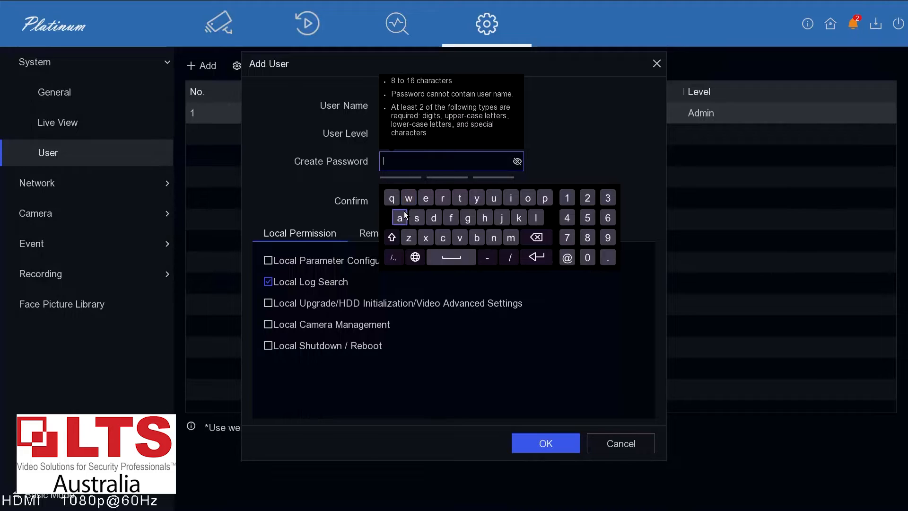
{"action": "left_click", "coordinate": [568, 197]}
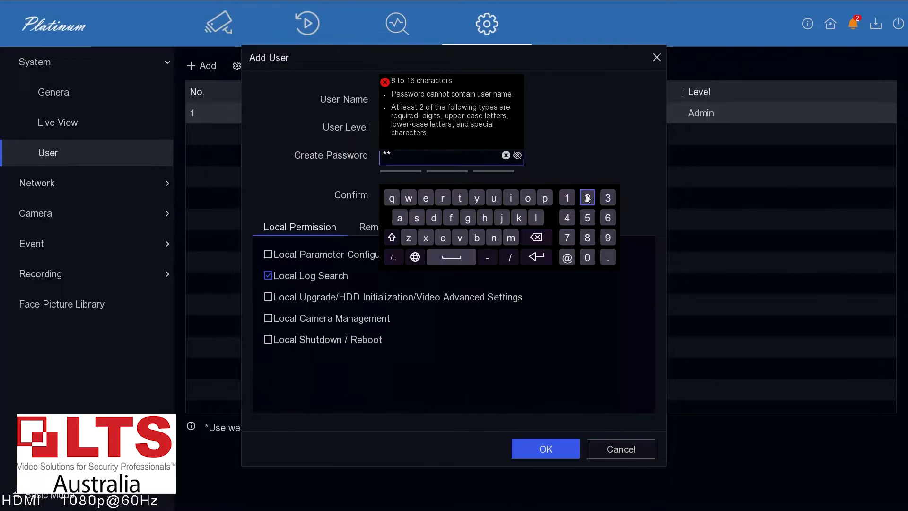
{"action": "left_click", "coordinate": [587, 198]}
{"action": "left_click", "coordinate": [608, 198]}
{"action": "left_click", "coordinate": [567, 217]}
{"action": "left_click", "coordinate": [587, 218]}
{"action": "left_click", "coordinate": [608, 218]}
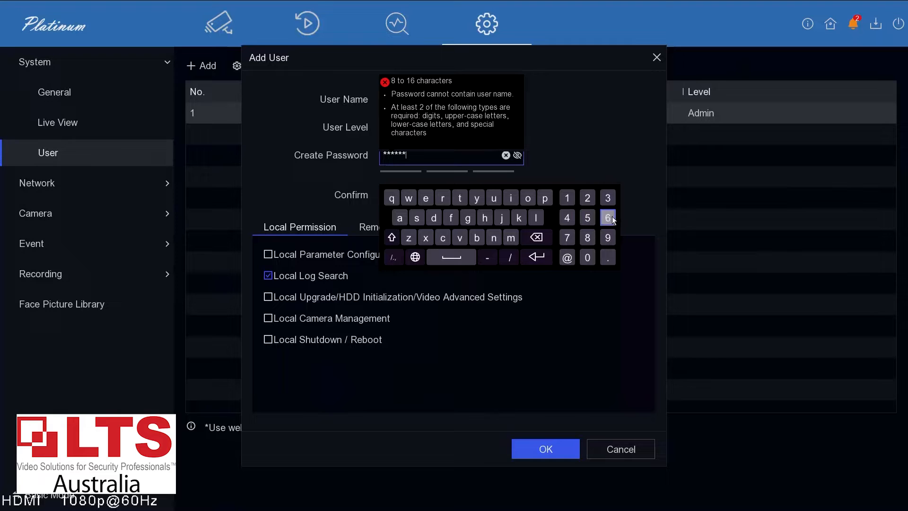
{"action": "left_click", "coordinate": [563, 238]}
{"action": "left_click", "coordinate": [322, 178]}
Step: Re-enter the account password to confirm it for the new manager user
{"action": "left_click", "coordinate": [402, 195]}
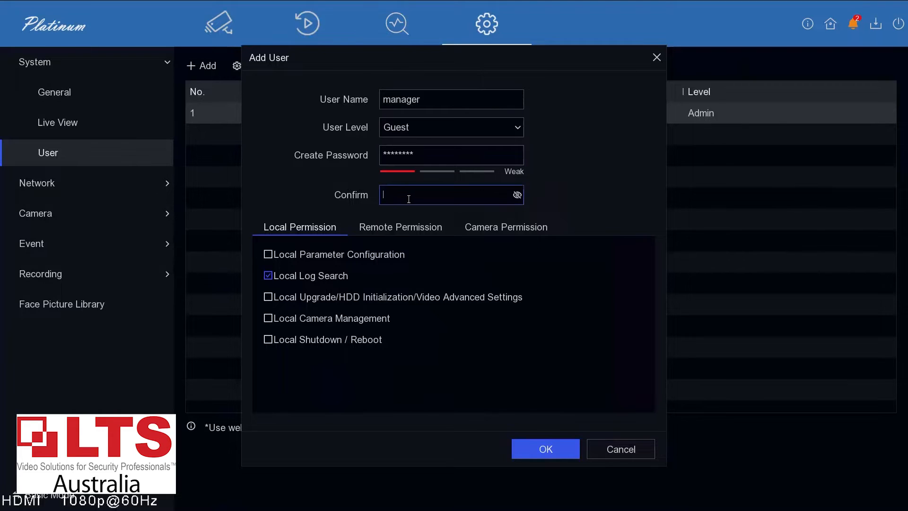
{"action": "left_click", "coordinate": [409, 250]}
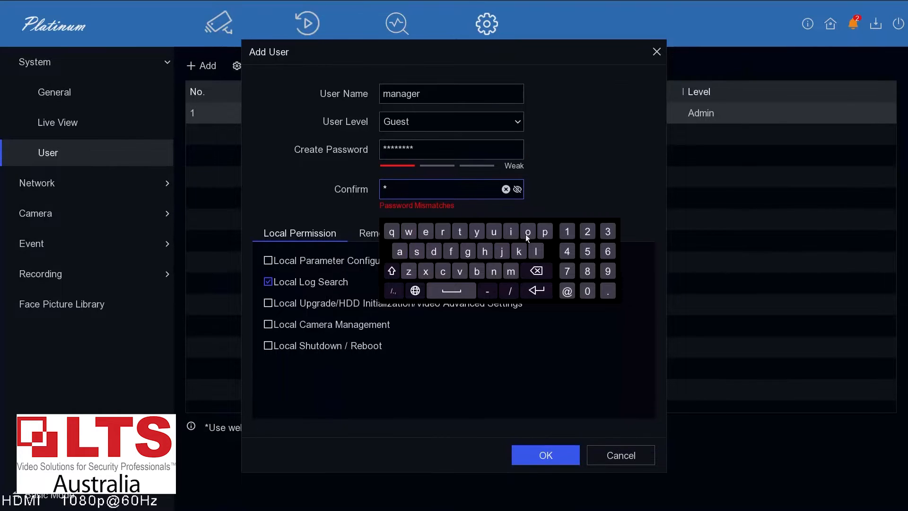
{"action": "left_click", "coordinate": [565, 231]}
{"action": "left_click", "coordinate": [588, 237]}
{"action": "left_click", "coordinate": [592, 247]}
{"action": "left_click", "coordinate": [609, 251]}
{"action": "left_click", "coordinate": [567, 273]}
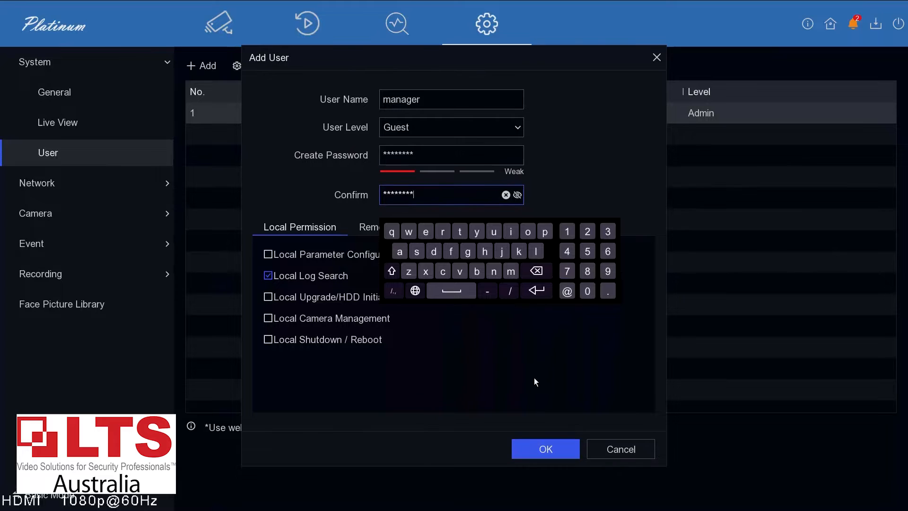
{"action": "left_click", "coordinate": [470, 442]}
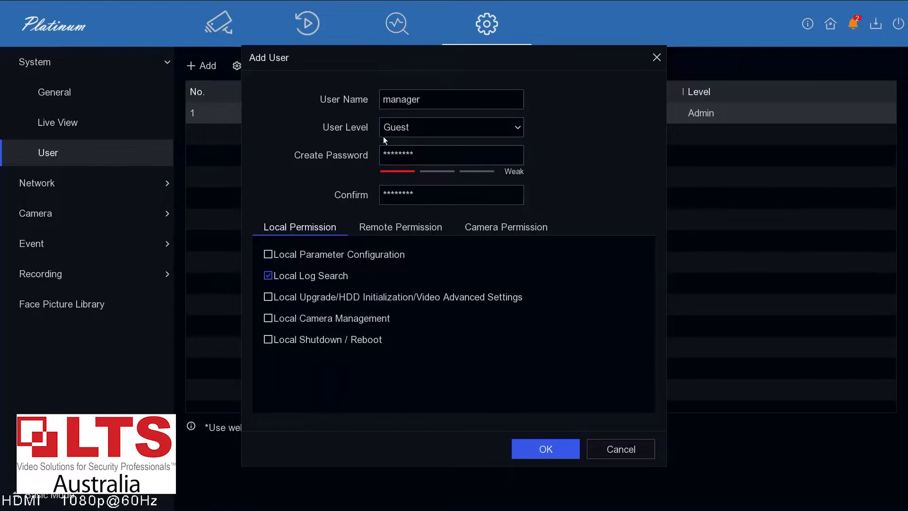
Step: Set the new user's level to Operator and review its remote permissions
{"action": "left_click", "coordinate": [406, 131]}
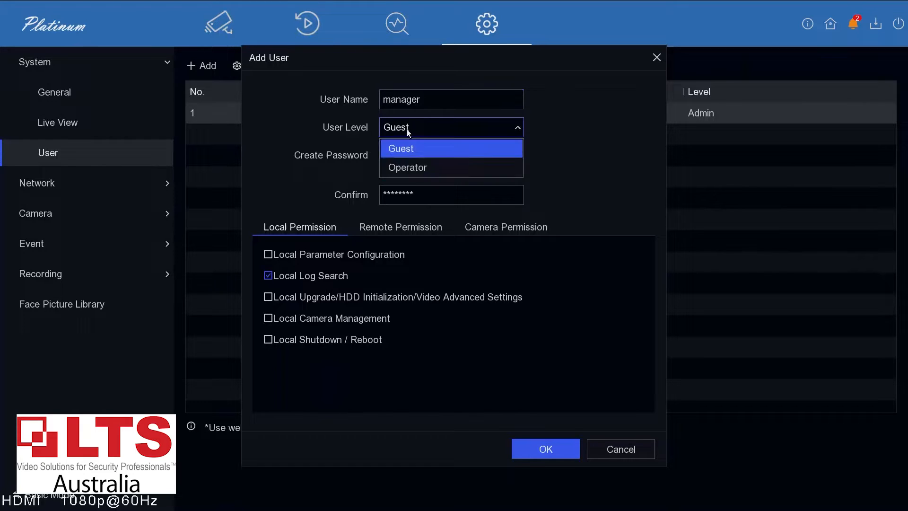
{"action": "left_click", "coordinate": [402, 168]}
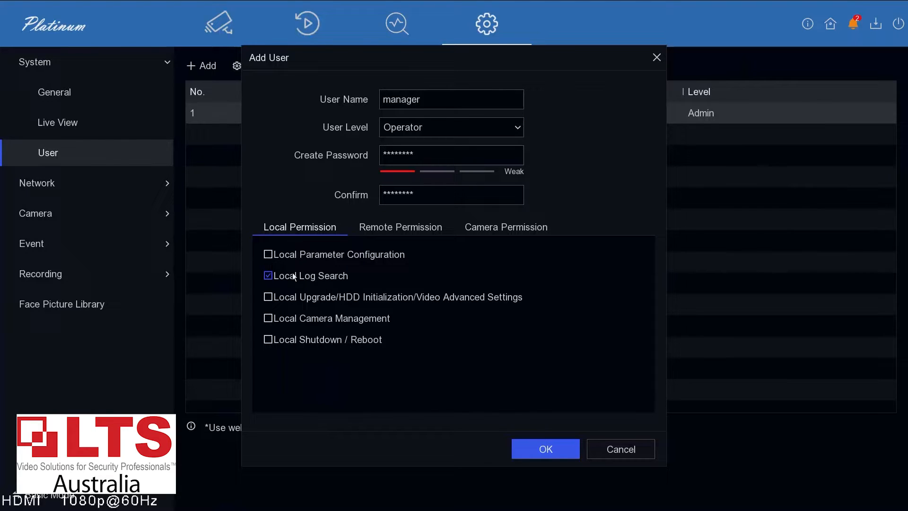
{"action": "left_click", "coordinate": [420, 235]}
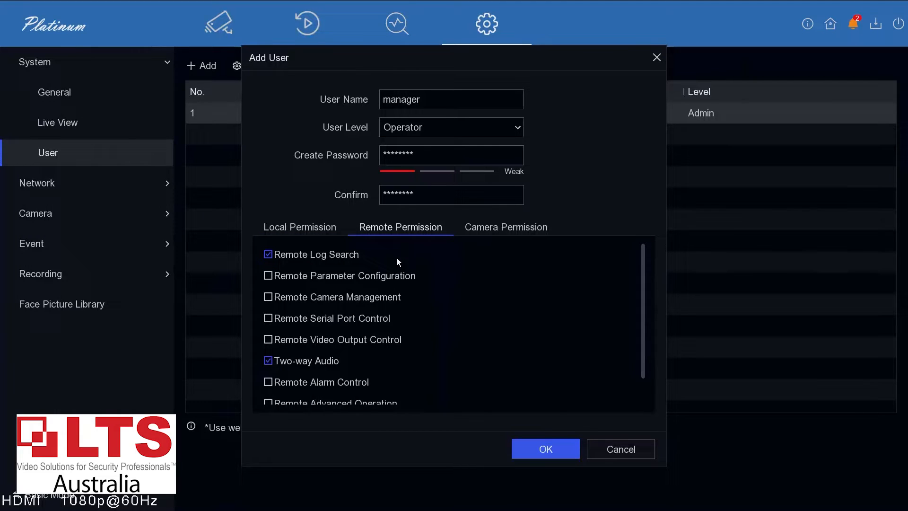
Step: Remove the new user's Remote Live View camera permission for cameras D1, D2, D3 and D4
{"action": "left_click", "coordinate": [510, 227]}
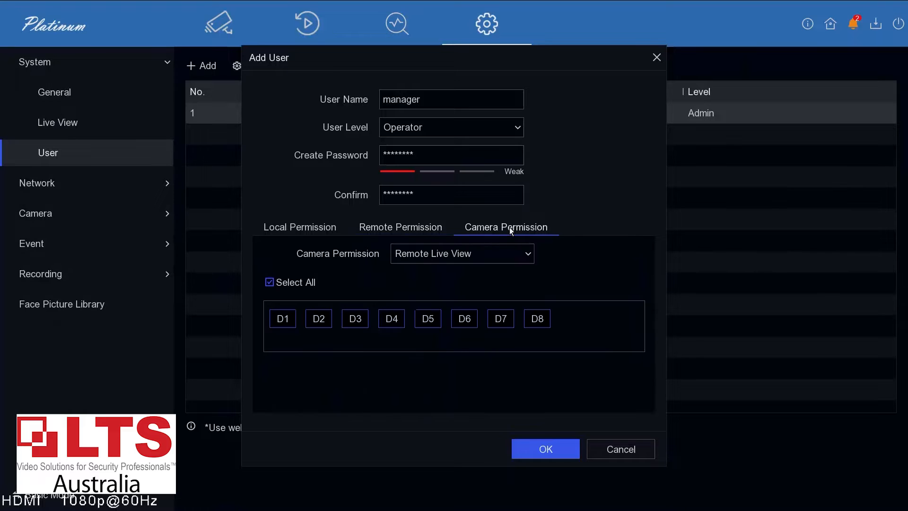
{"action": "left_click", "coordinate": [291, 325]}
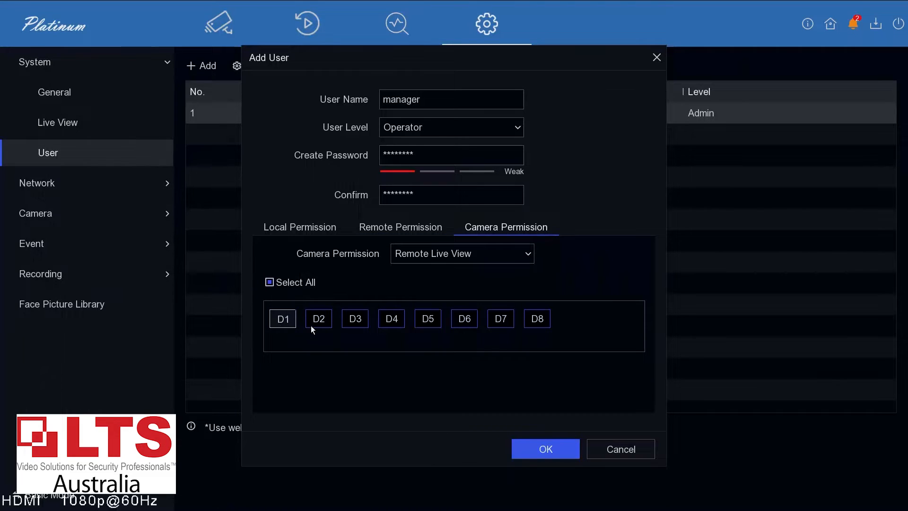
{"action": "left_click", "coordinate": [313, 323]}
{"action": "left_click", "coordinate": [350, 320]}
{"action": "left_click", "coordinate": [385, 324]}
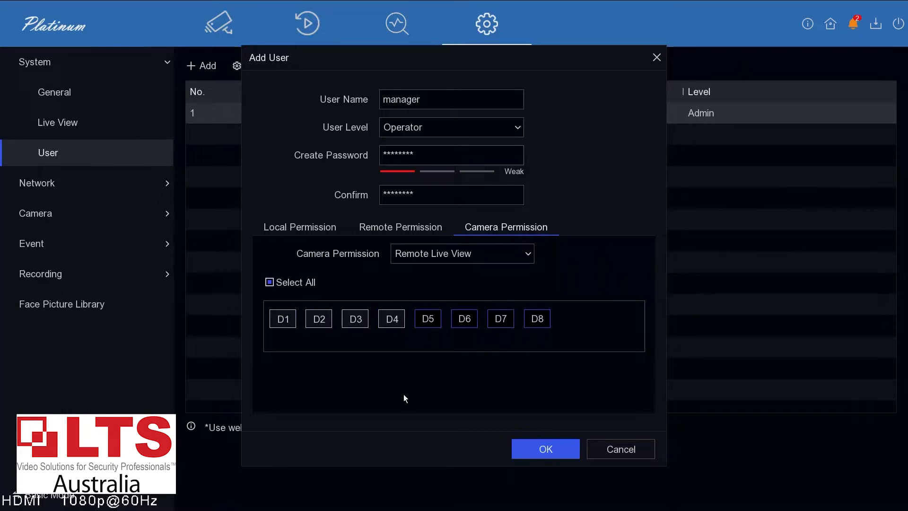
Step: Check the cameras allowed for Local Manual Operation, Local Playback, Local Video Export and Local Live View, and save the new user
{"action": "left_click", "coordinate": [507, 258]}
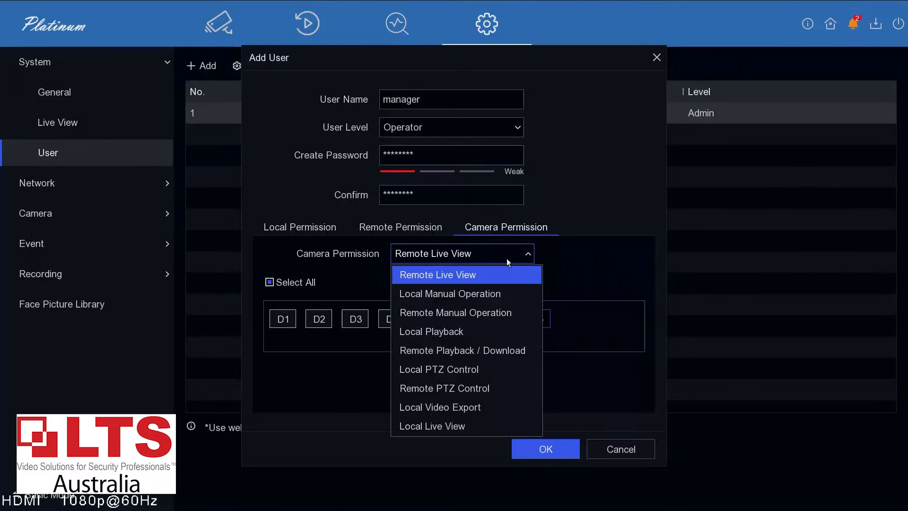
{"action": "left_click", "coordinate": [482, 294]}
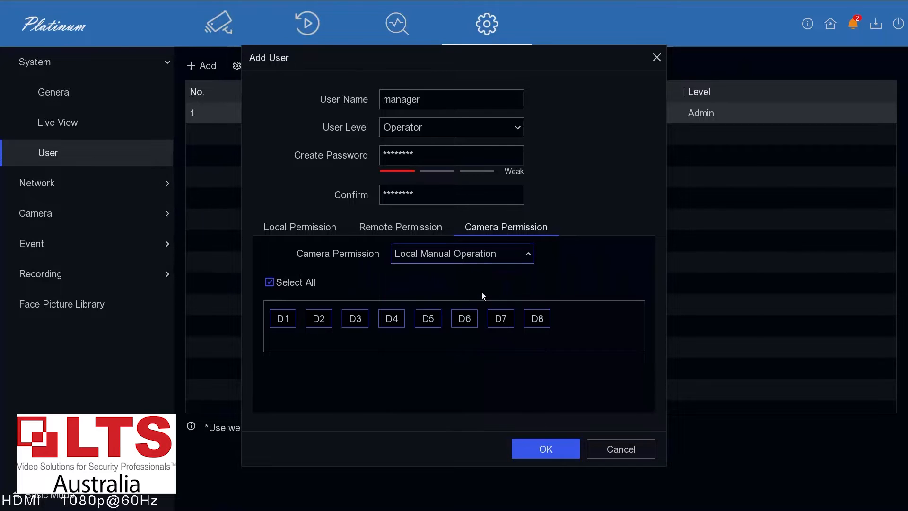
{"action": "left_click", "coordinate": [487, 258]}
{"action": "left_click", "coordinate": [486, 276]}
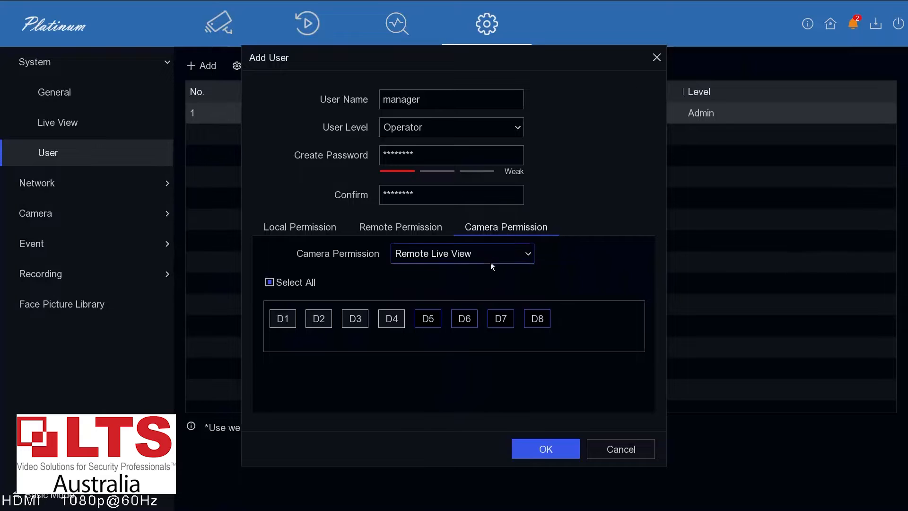
{"action": "left_click", "coordinate": [490, 260]}
{"action": "left_click", "coordinate": [452, 327]}
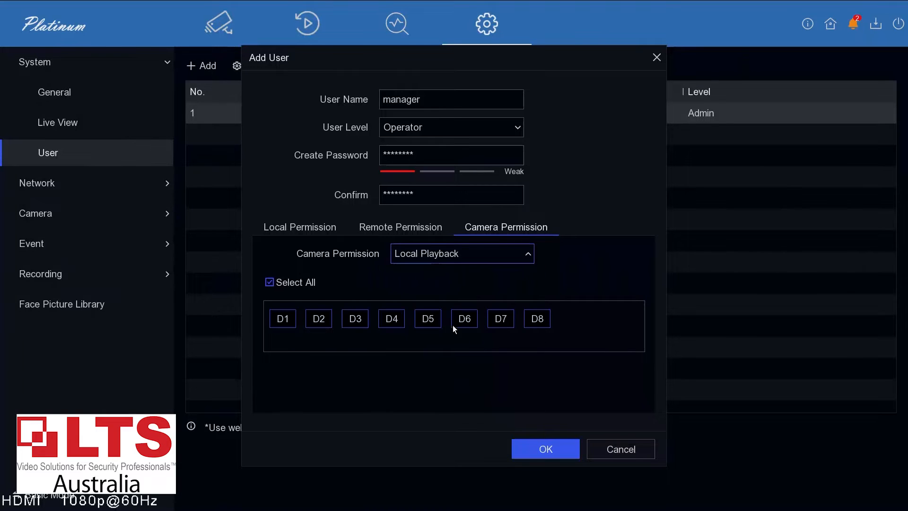
{"action": "left_click", "coordinate": [462, 256]}
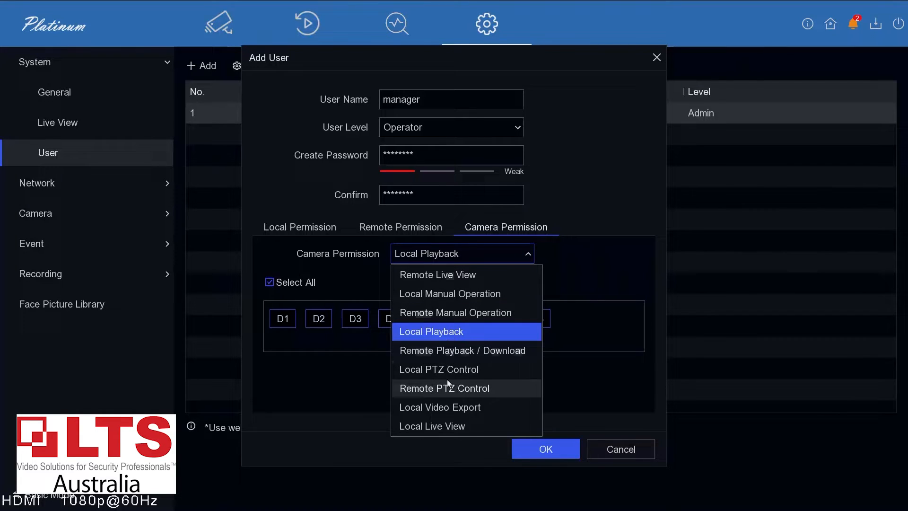
{"action": "left_click", "coordinate": [464, 409]}
{"action": "left_click", "coordinate": [506, 260]}
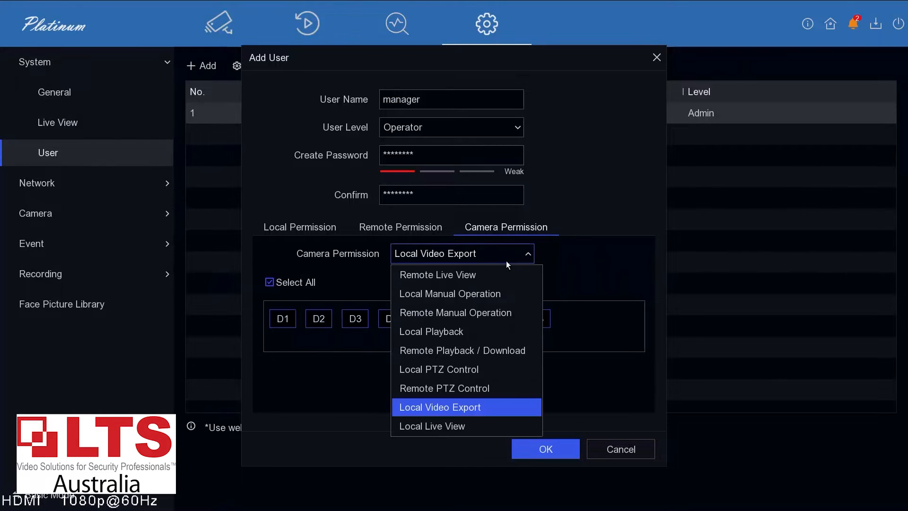
{"action": "left_click", "coordinate": [463, 423]}
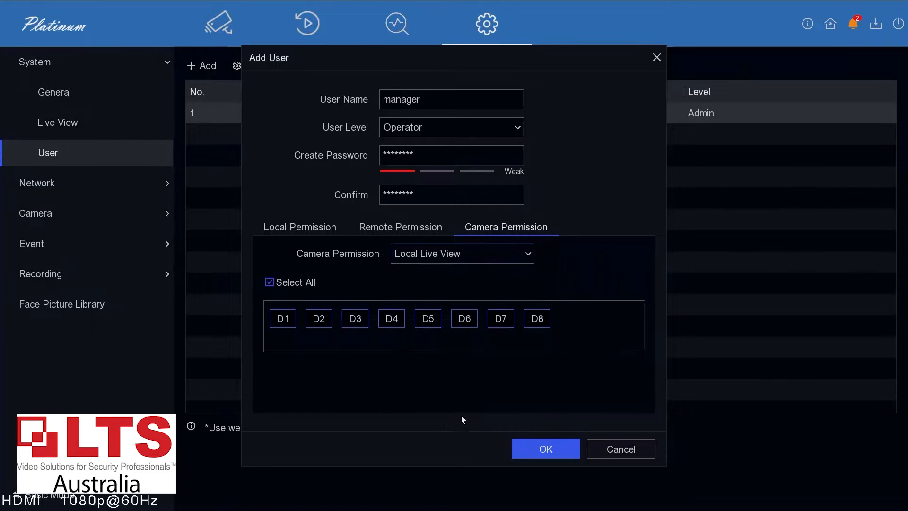
{"action": "left_click", "coordinate": [525, 446]}
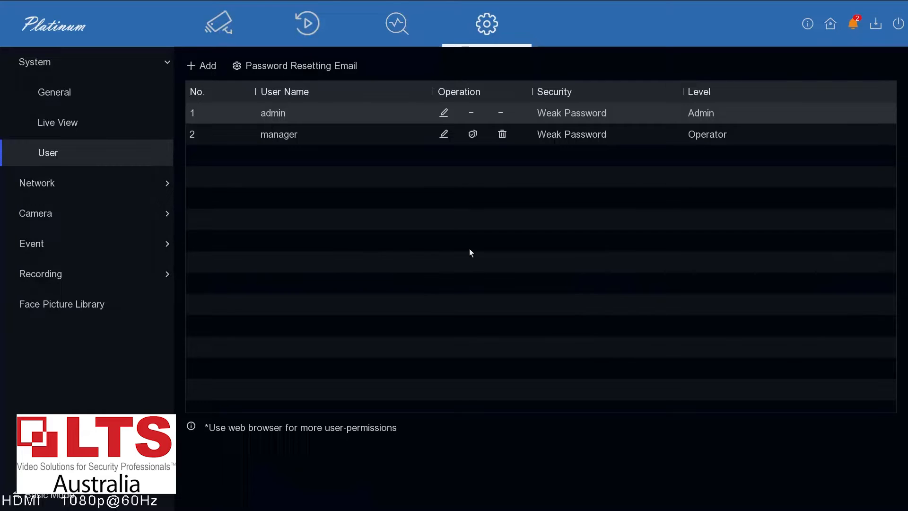
Step: Review the manager account's remote and camera permissions, and leave them without saving changes
{"action": "left_click", "coordinate": [280, 135]}
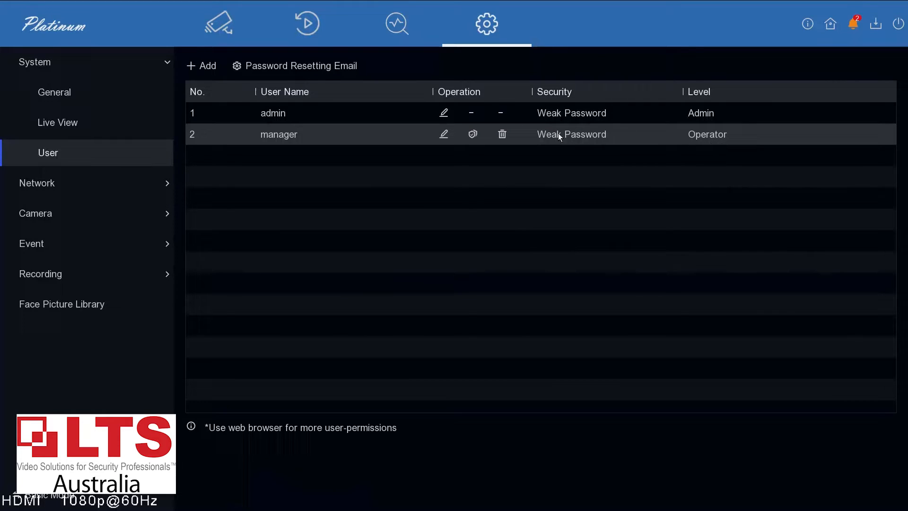
{"action": "left_click", "coordinate": [474, 133]}
{"action": "left_click", "coordinate": [377, 101]}
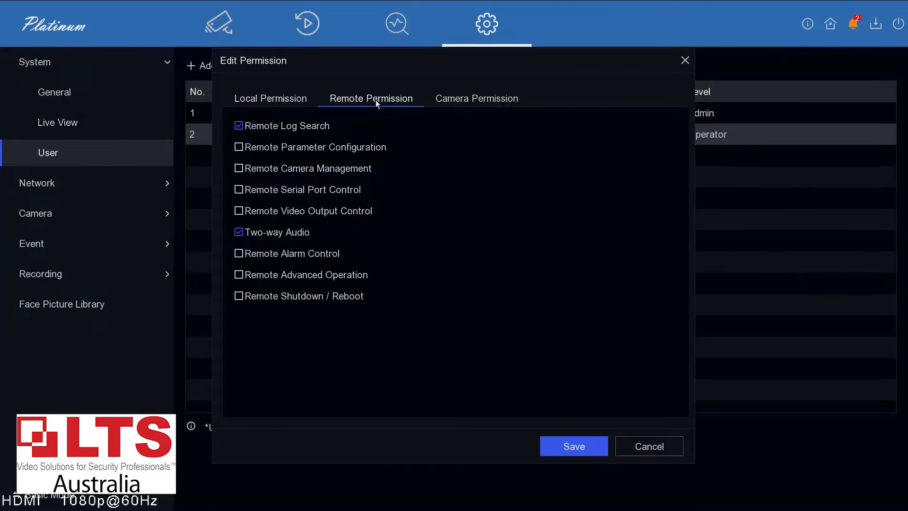
{"action": "left_click", "coordinate": [475, 98]}
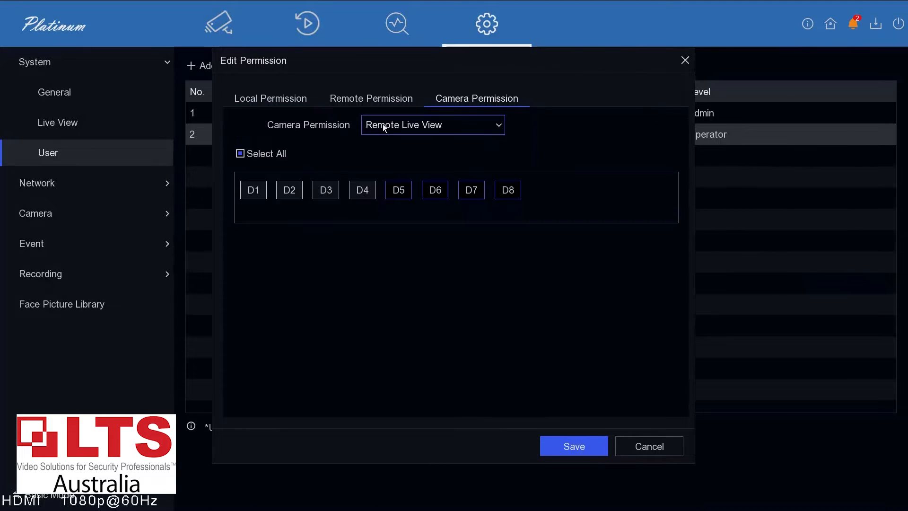
{"action": "left_click", "coordinate": [439, 125]}
{"action": "left_click", "coordinate": [495, 374]}
{"action": "left_click", "coordinate": [656, 450]}
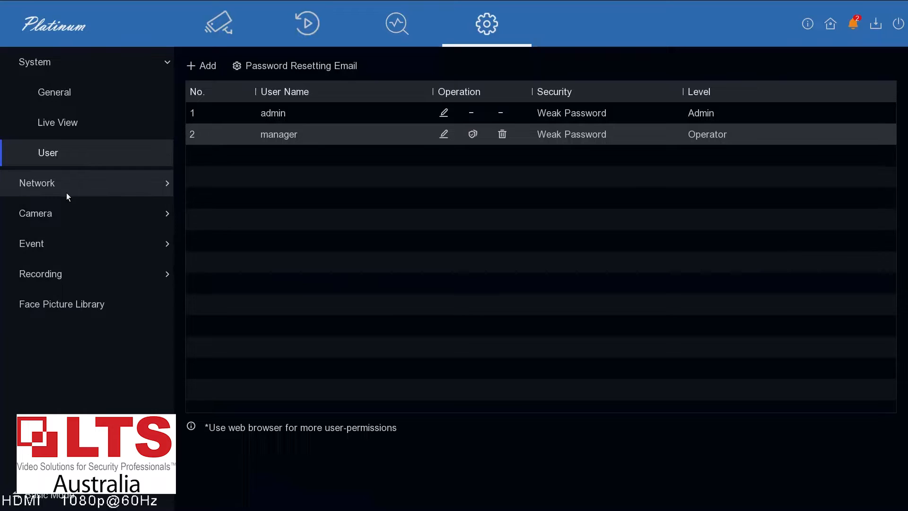
Step: Revisit the general system settings and open the network's TCP/IP settings
{"action": "left_click", "coordinate": [94, 97]}
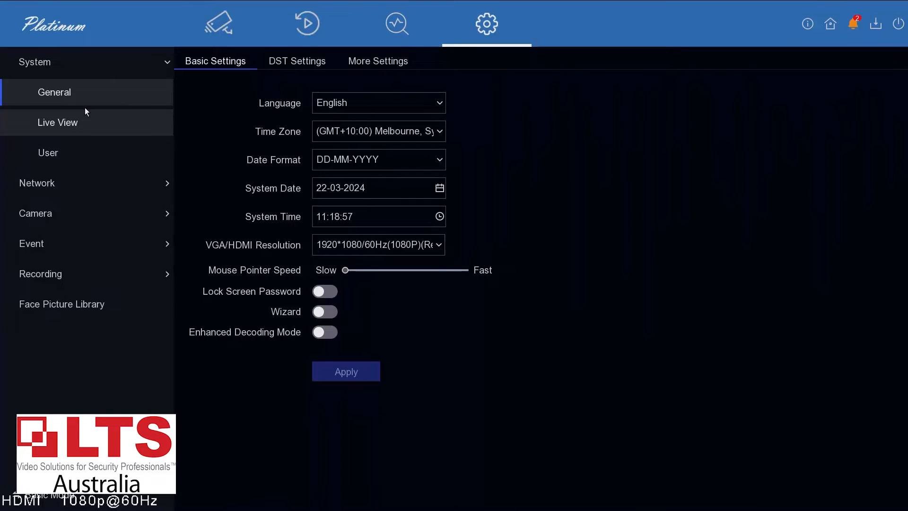
{"action": "left_click", "coordinate": [72, 183]}
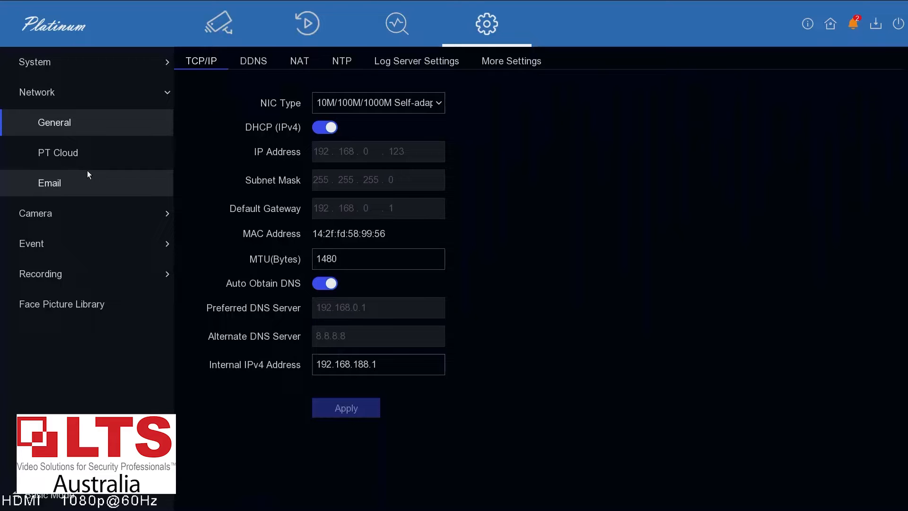
Step: Review the network's PT Cloud and email settings, and open the IP camera list
{"action": "left_click", "coordinate": [80, 161]}
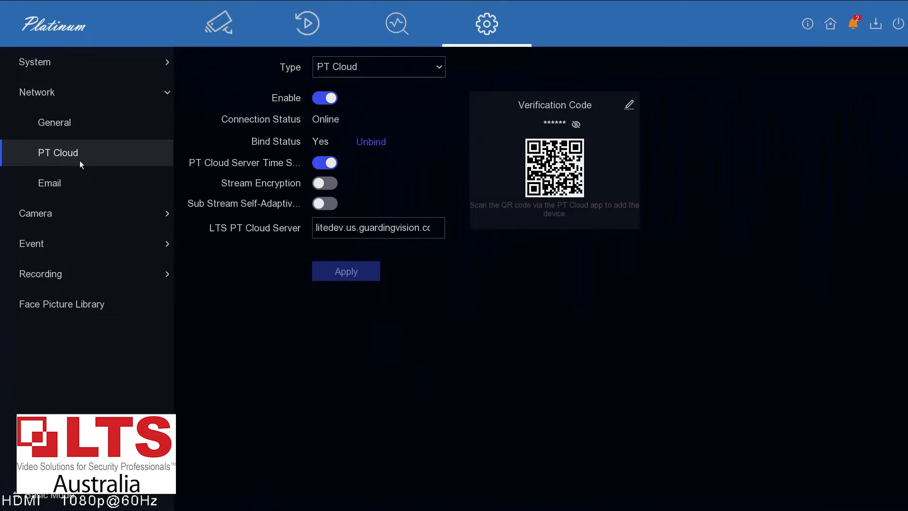
{"action": "left_click", "coordinate": [86, 185]}
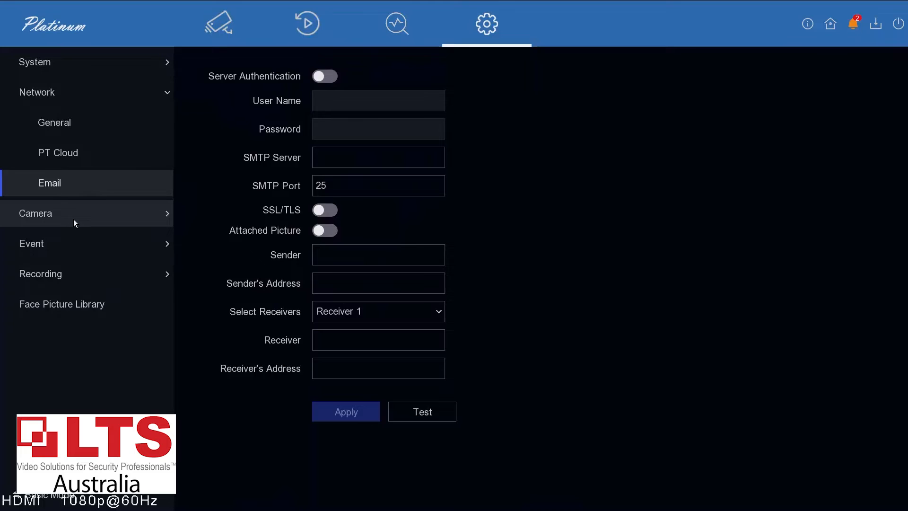
{"action": "left_click", "coordinate": [73, 219]}
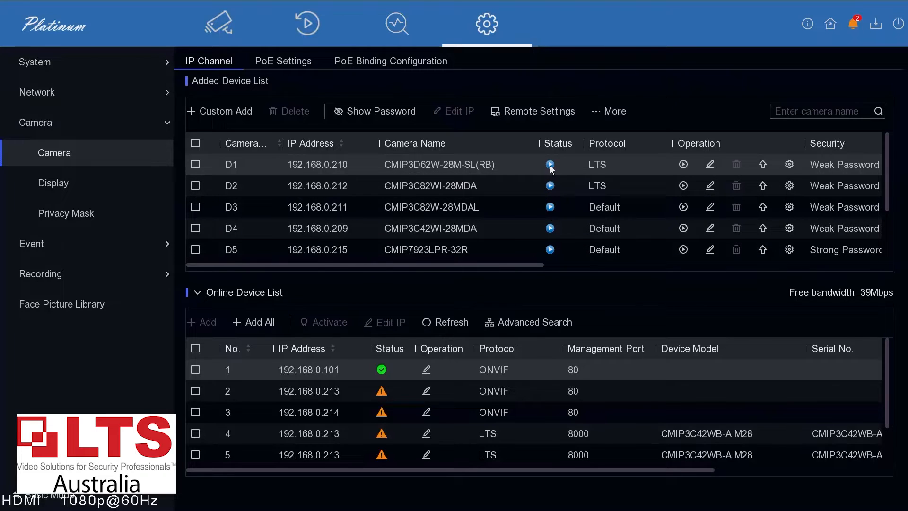
Step: Preview camera D1's live image and view its IP camera connection settings without changing them
{"action": "left_click", "coordinate": [684, 165]}
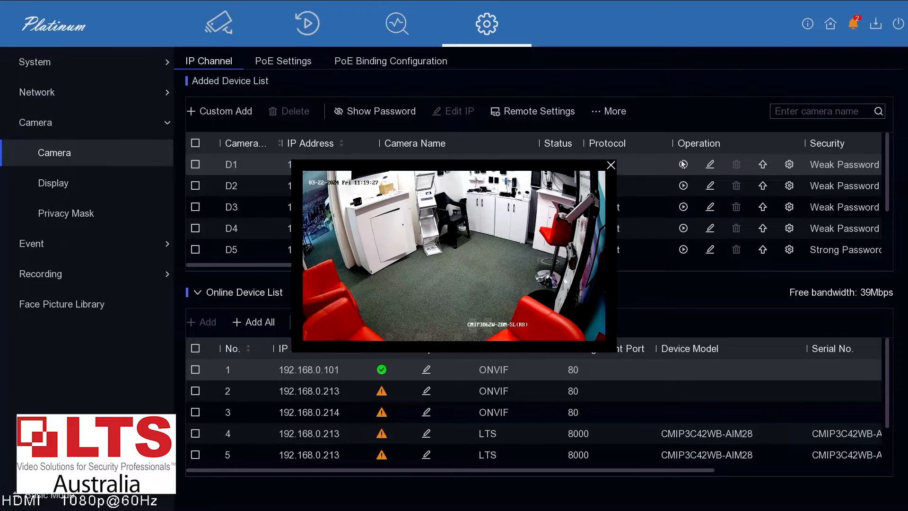
{"action": "left_click", "coordinate": [611, 165]}
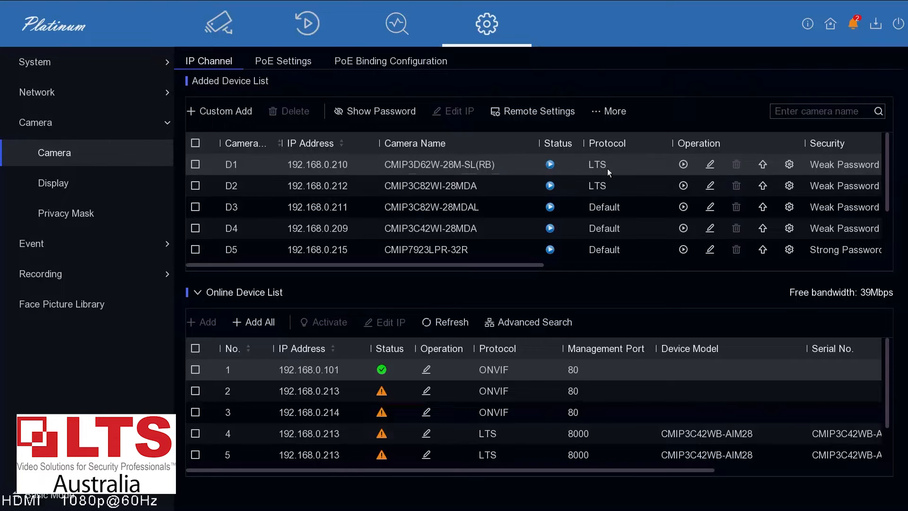
{"action": "left_click", "coordinate": [710, 165]}
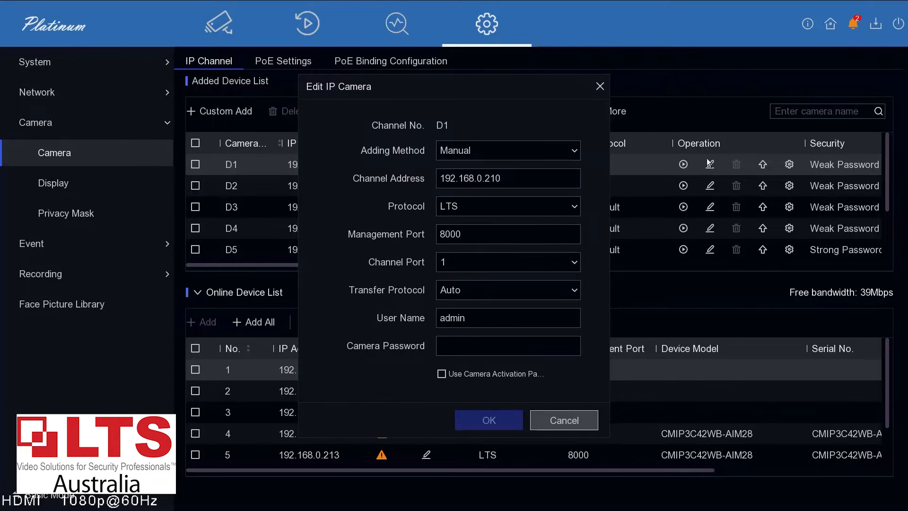
{"action": "left_click", "coordinate": [561, 423]}
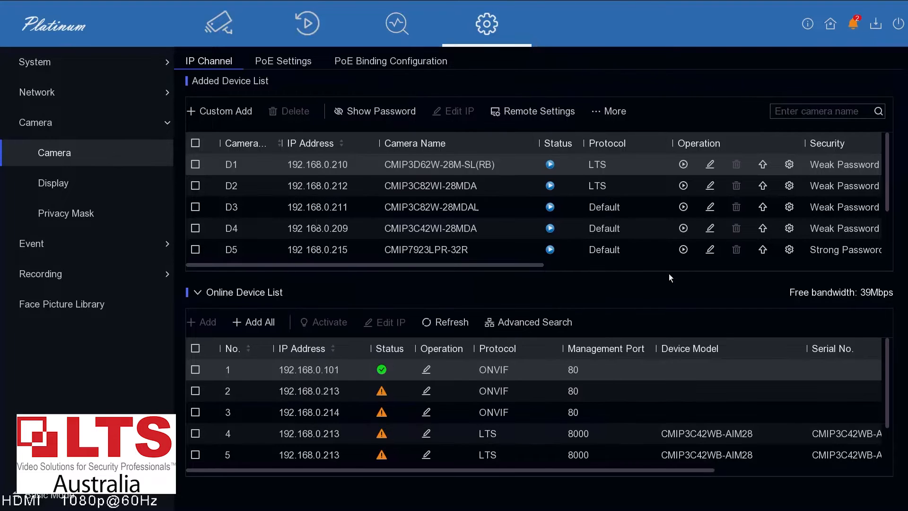
Step: Find camera D8 in the added devices and check its adding method, leaving its settings without changes
{"action": "scroll", "coordinate": [693, 239], "scroll_direction": "down", "scroll_amount": 3}
{"action": "scroll", "coordinate": [693, 235], "scroll_direction": "up", "scroll_amount": 1}
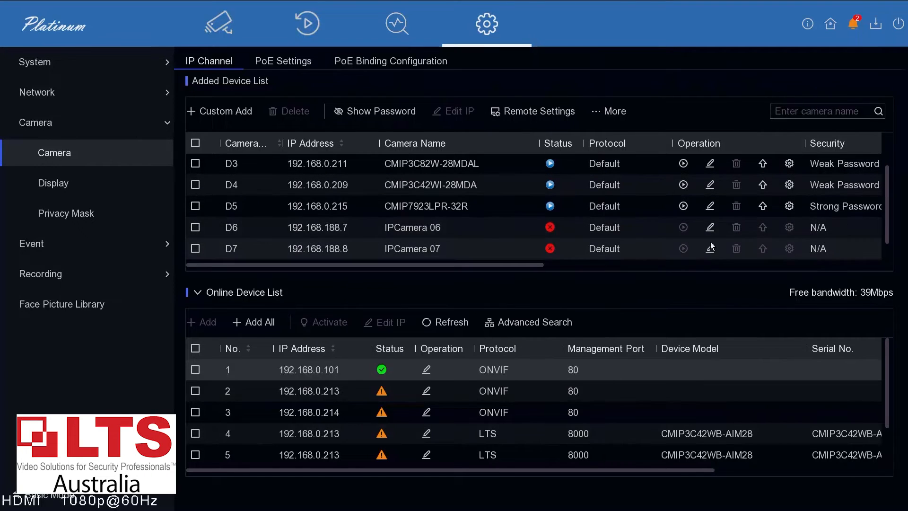
{"action": "scroll", "coordinate": [713, 226], "scroll_direction": "down", "scroll_amount": 1}
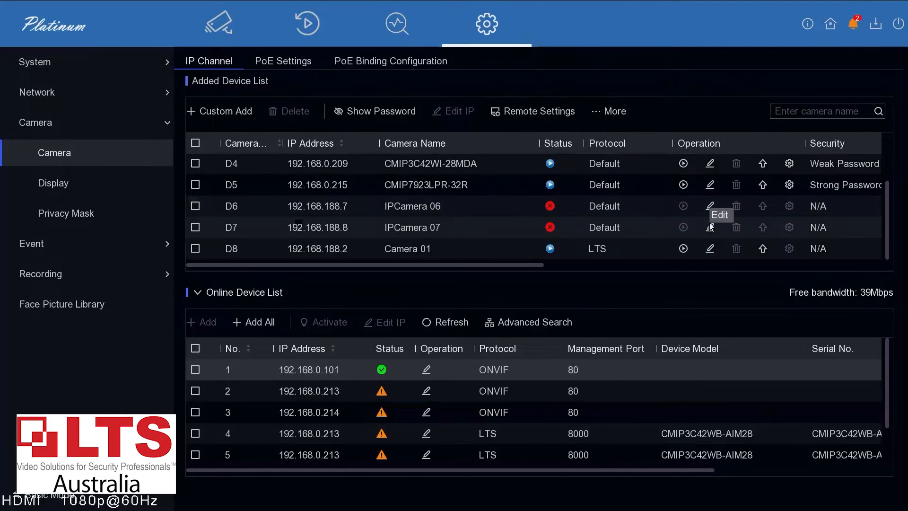
{"action": "left_click", "coordinate": [710, 250]}
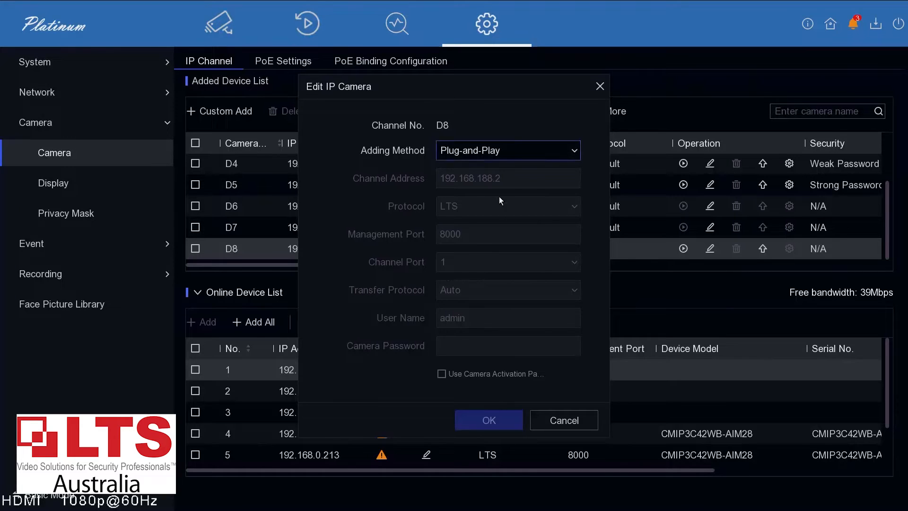
{"action": "left_click", "coordinate": [548, 418]}
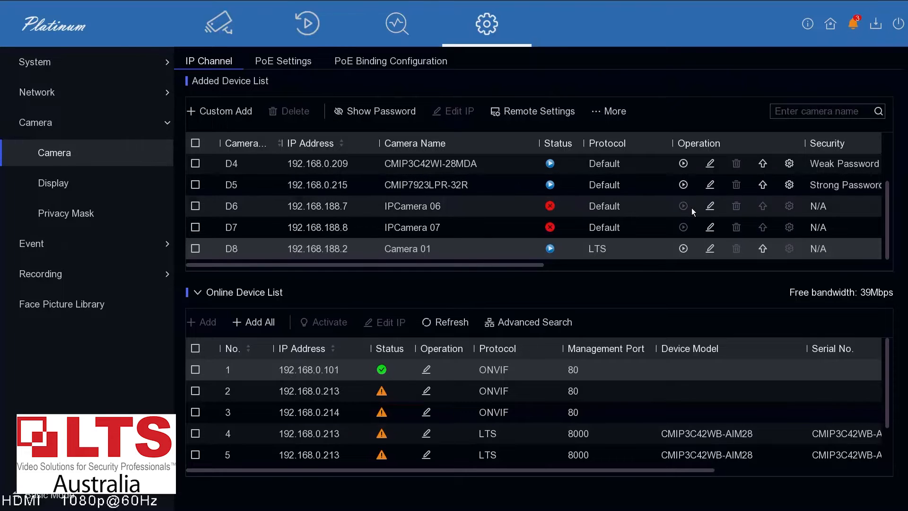
Step: Review camera D1's advanced network and camera password settings, and cancel without changes
{"action": "scroll", "coordinate": [687, 218], "scroll_direction": "up", "scroll_amount": 3}
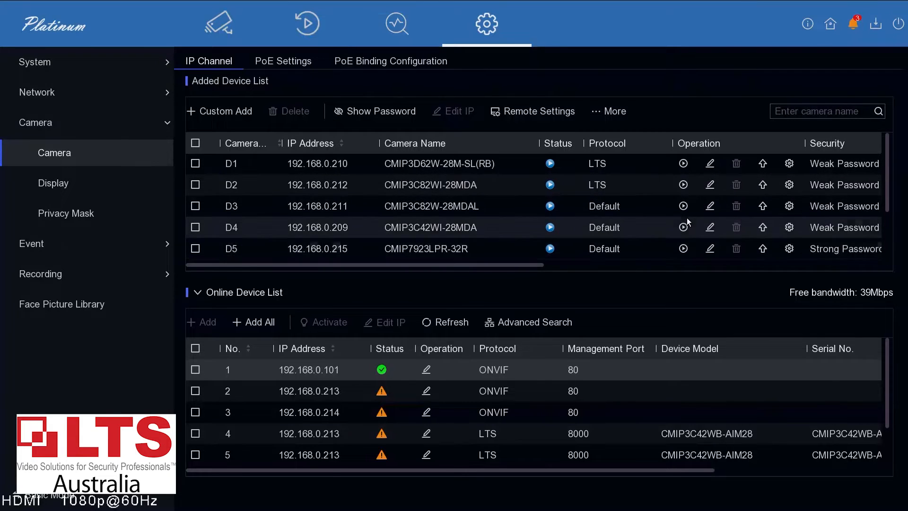
{"action": "left_click", "coordinate": [789, 164]}
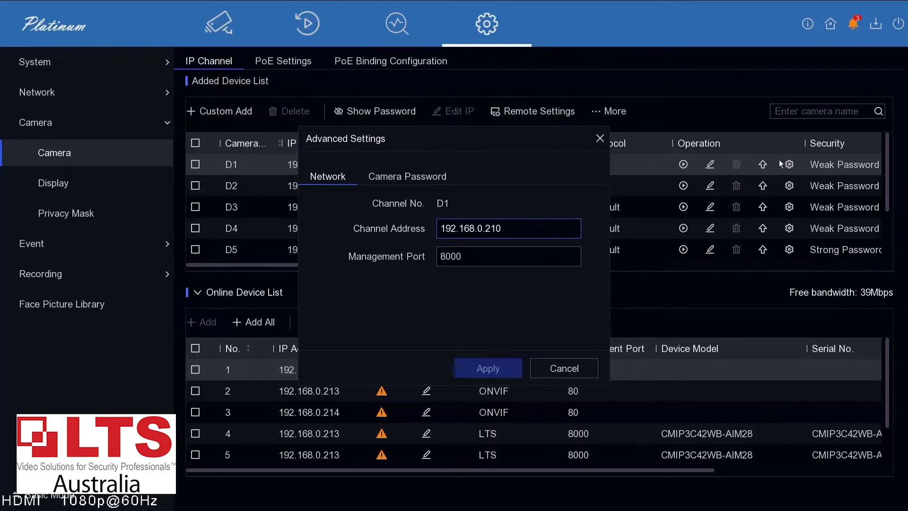
{"action": "left_click", "coordinate": [420, 174]}
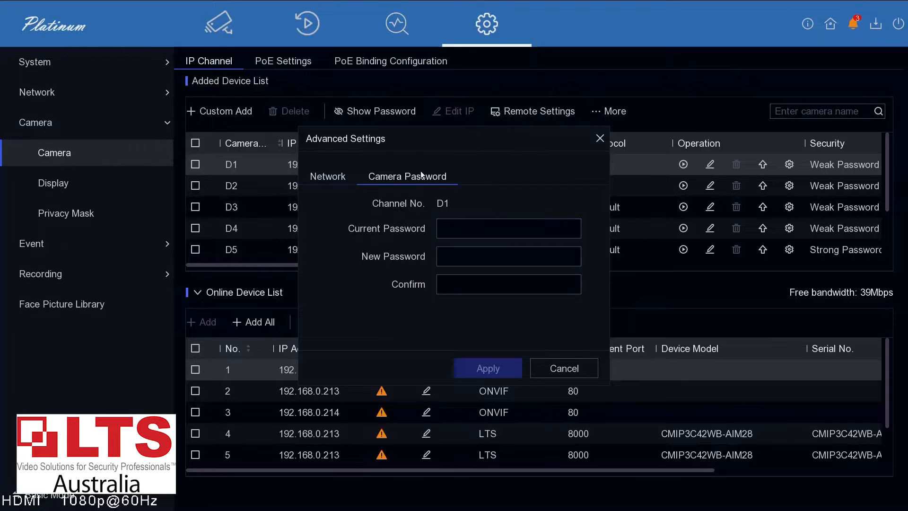
{"action": "left_click", "coordinate": [527, 231]}
{"action": "left_click", "coordinate": [488, 260]}
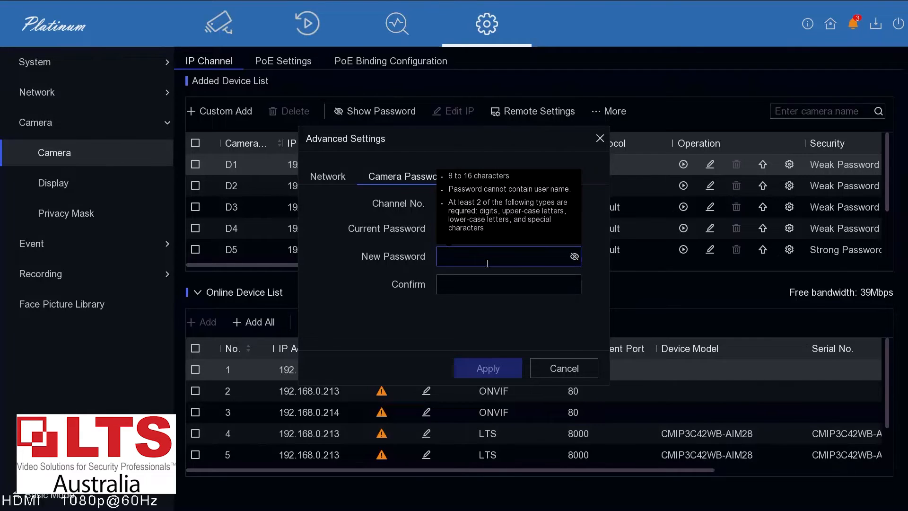
{"action": "left_click", "coordinate": [333, 180]}
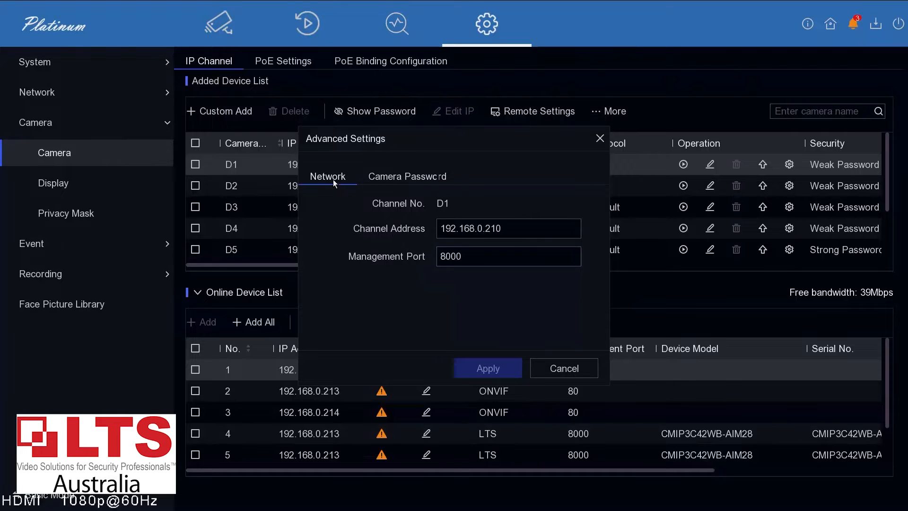
{"action": "left_click", "coordinate": [563, 369]}
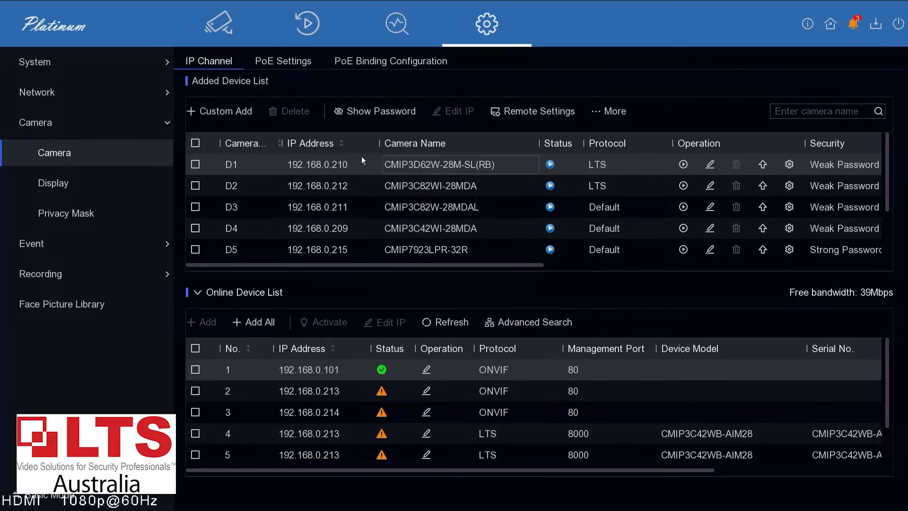
Step: Select camera D1 in the added devices and review the additional camera management options
{"action": "left_click", "coordinate": [600, 111]}
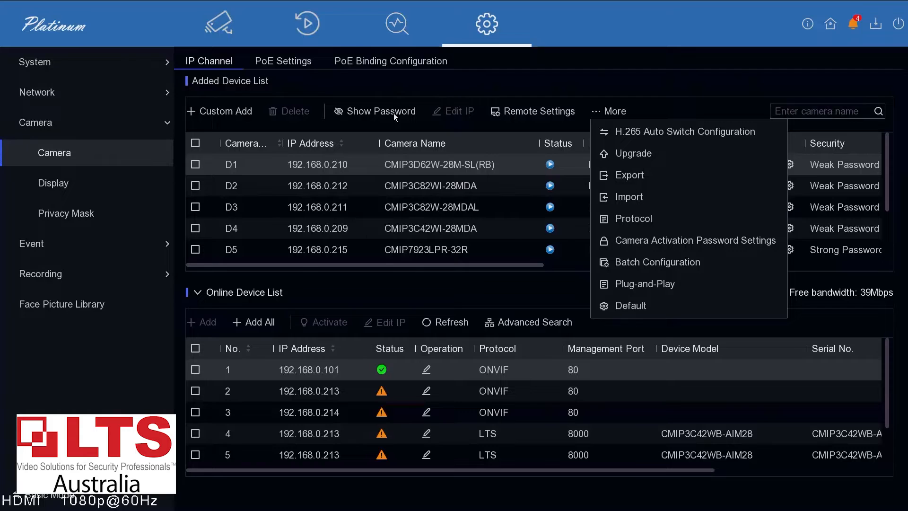
{"action": "left_click", "coordinate": [361, 91]}
{"action": "left_click", "coordinate": [196, 164]}
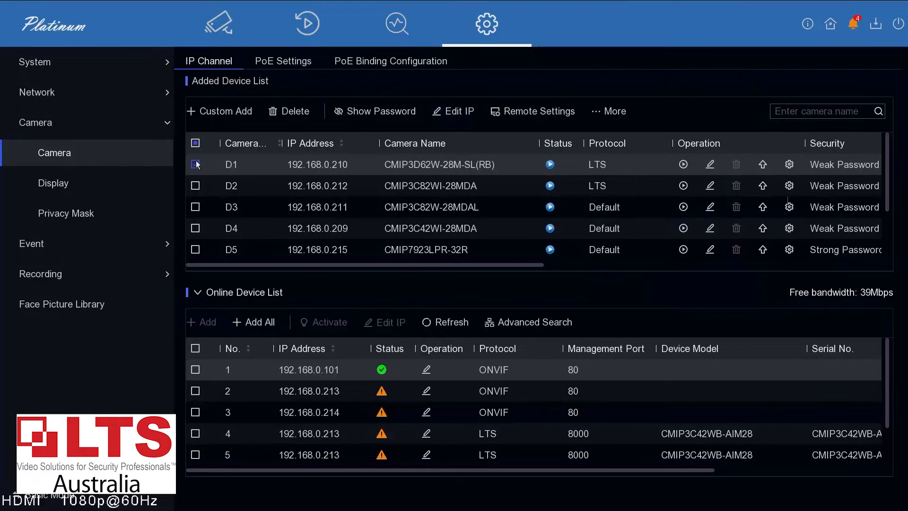
{"action": "left_click", "coordinate": [613, 111]}
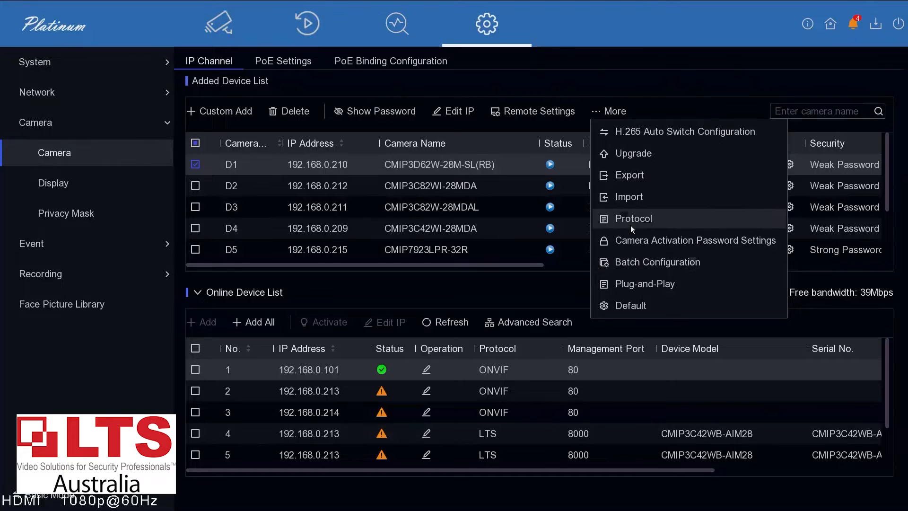
{"action": "left_click", "coordinate": [547, 73]}
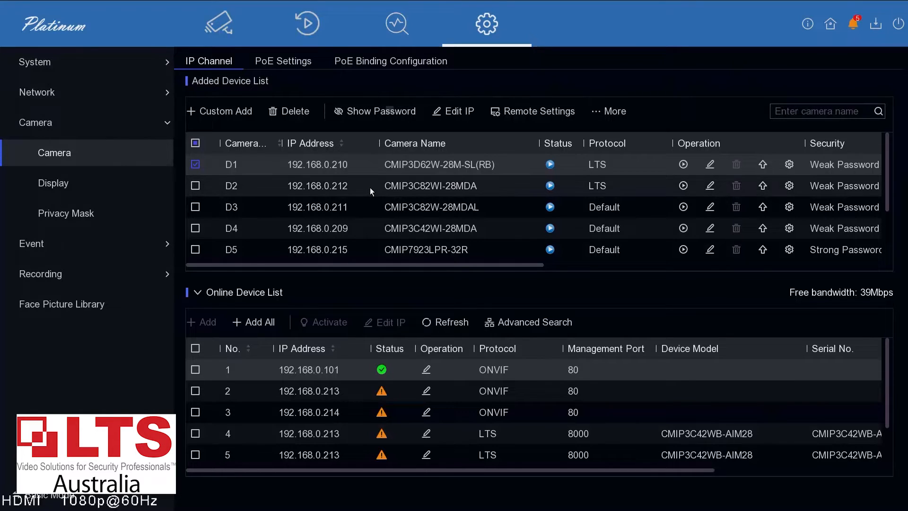
Step: Examine all added cameras along with their device model, serial number, port and firmware columns, and check the online device list
{"action": "scroll", "coordinate": [370, 188], "scroll_direction": "down", "scroll_amount": 3}
{"action": "scroll", "coordinate": [370, 188], "scroll_direction": "up", "scroll_amount": 2}
{"action": "scroll", "coordinate": [370, 188], "scroll_direction": "up", "scroll_amount": 1}
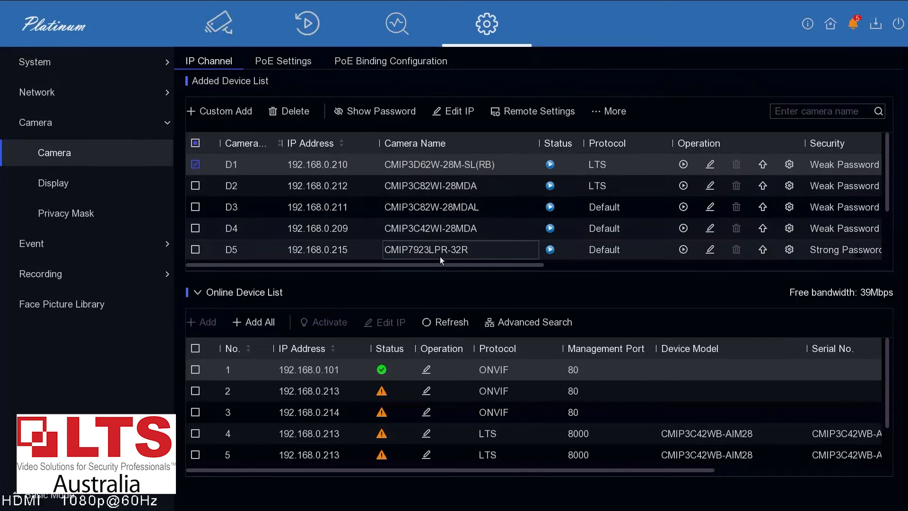
{"action": "left_click_drag", "start_coordinate": [464, 266], "coordinate": [555, 262]}
{"action": "left_click_drag", "start_coordinate": [625, 261], "coordinate": [826, 268]}
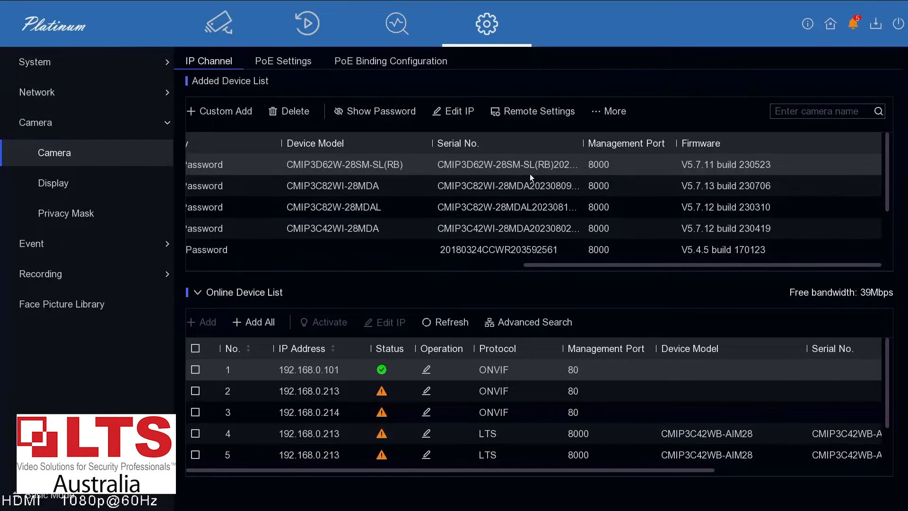
{"action": "left_click_drag", "start_coordinate": [569, 266], "coordinate": [189, 232]}
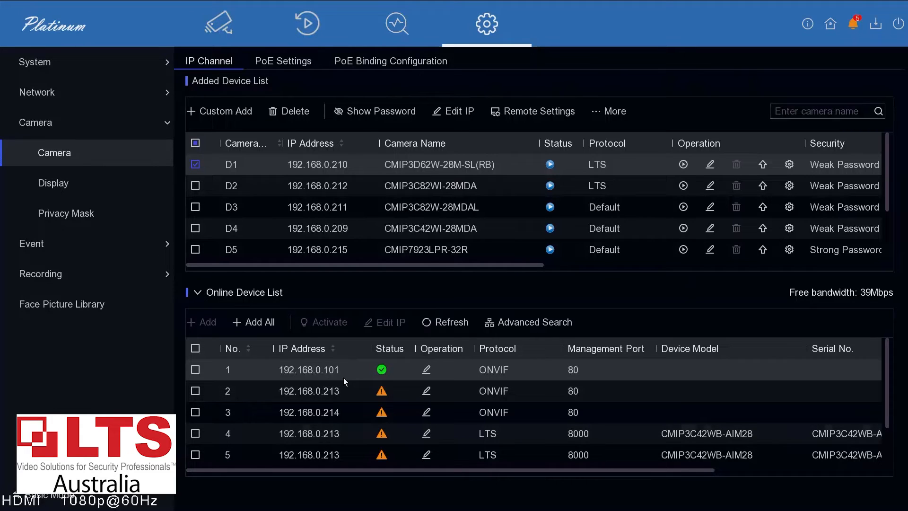
{"action": "mouse_move", "coordinate": [391, 393]}
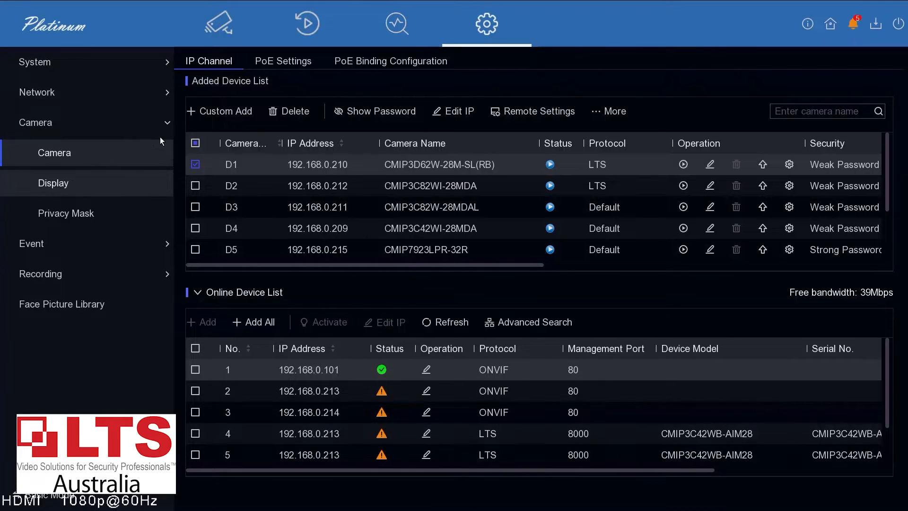
Step: Try Long Distance PoE mode for channel D1 and set it back to Short Distance
{"action": "left_click", "coordinate": [295, 63]}
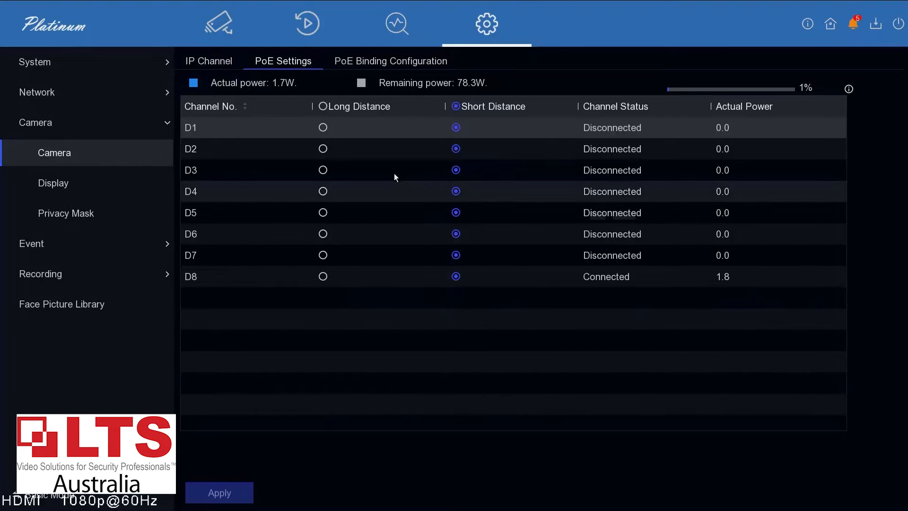
{"action": "left_click", "coordinate": [324, 128]}
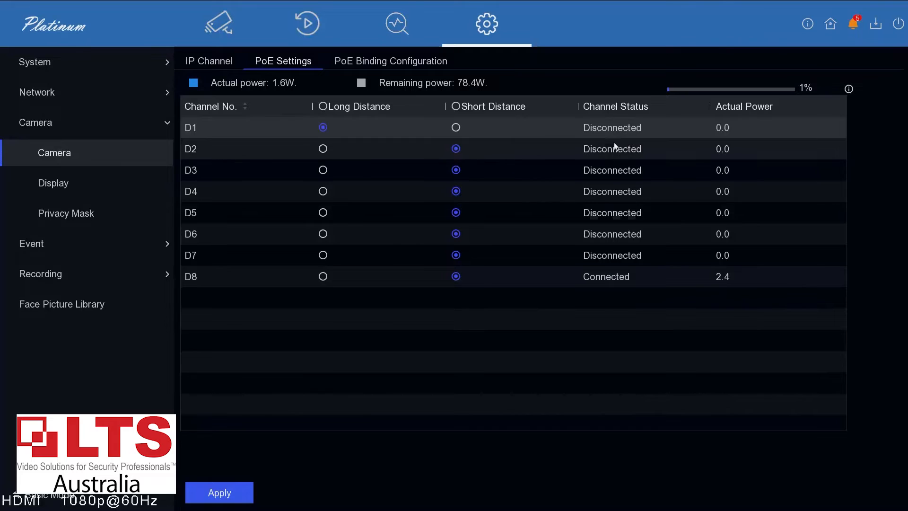
{"action": "left_click", "coordinate": [456, 127]}
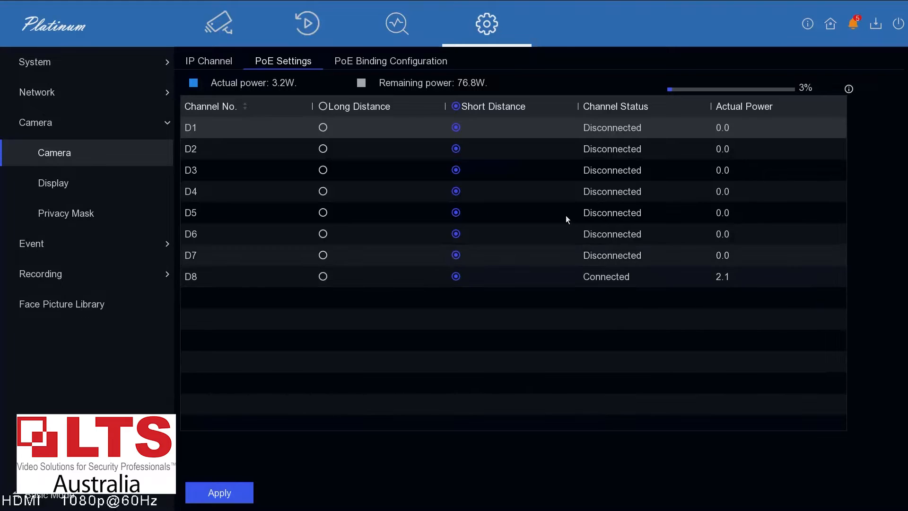
Step: Clear PoE binding for channel D1 and return to the IP channel list without applying
{"action": "left_click", "coordinate": [392, 65]}
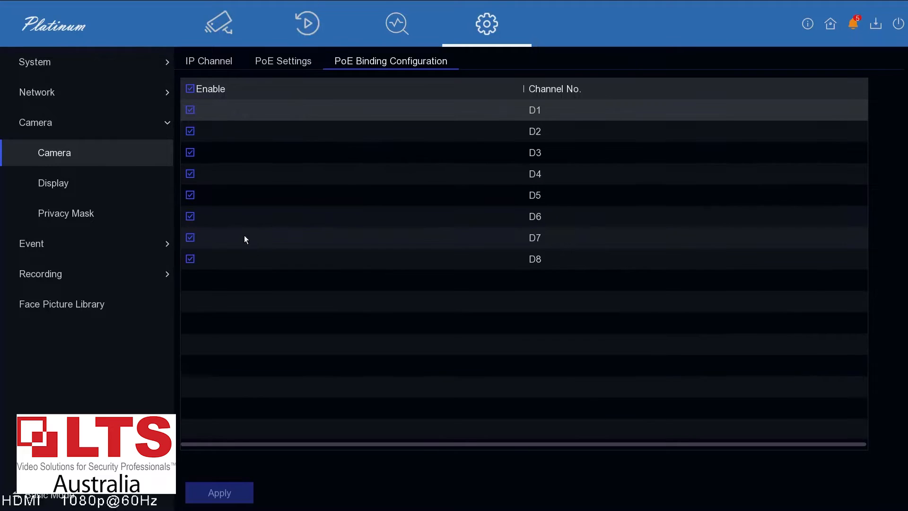
{"action": "left_click", "coordinate": [190, 110]}
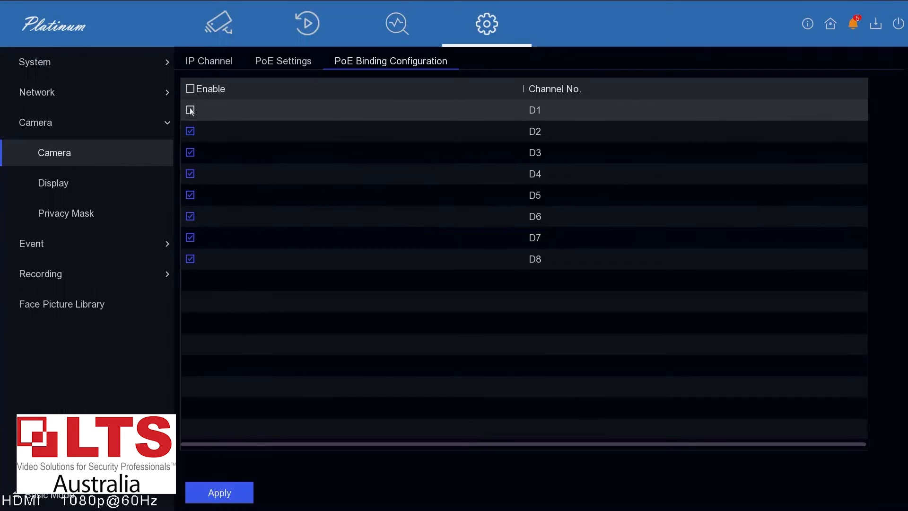
{"action": "left_click", "coordinate": [215, 61]}
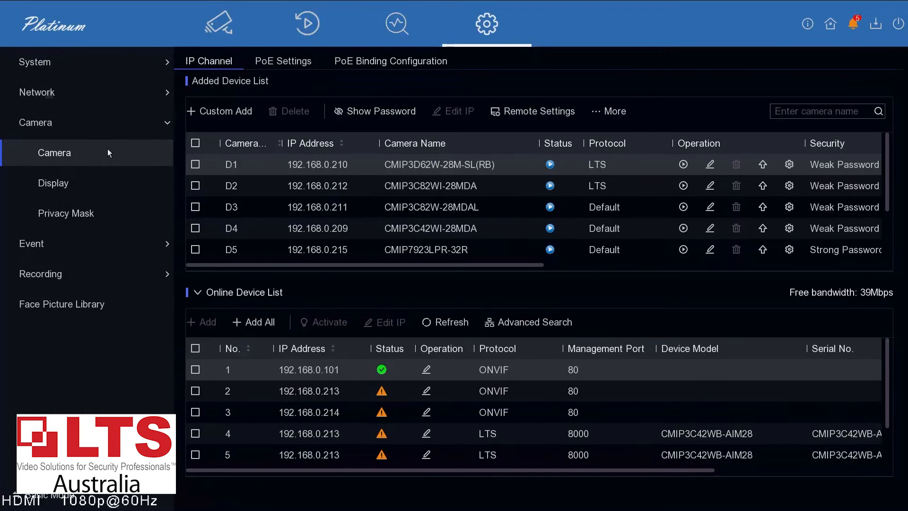
Step: Review camera D1's display settings and open its recording schedule
{"action": "left_click", "coordinate": [72, 180]}
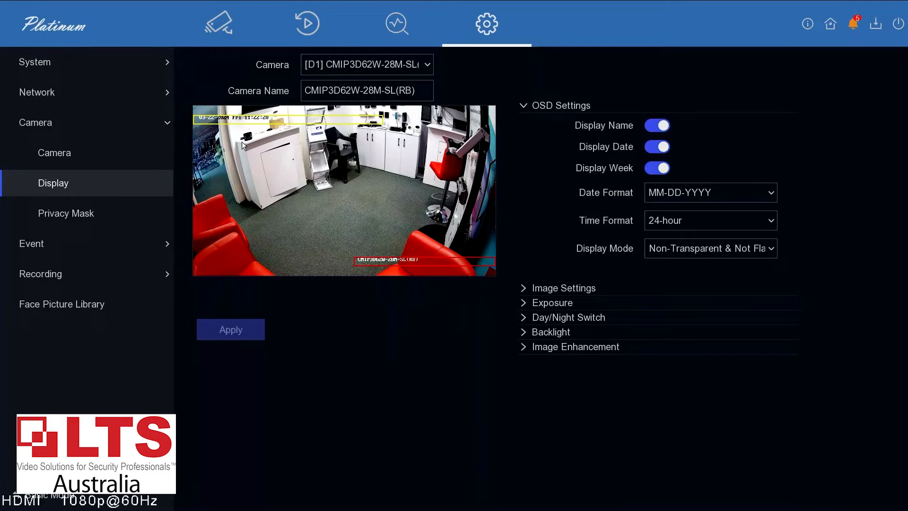
{"action": "left_click", "coordinate": [35, 272]}
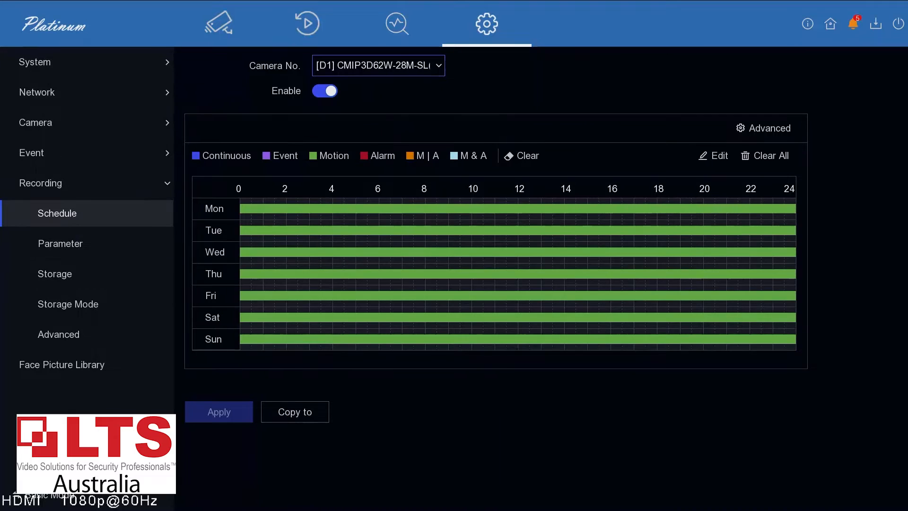
Step: Open the recording parameters and check the main stream resolution options for camera D1
{"action": "left_click", "coordinate": [64, 242]}
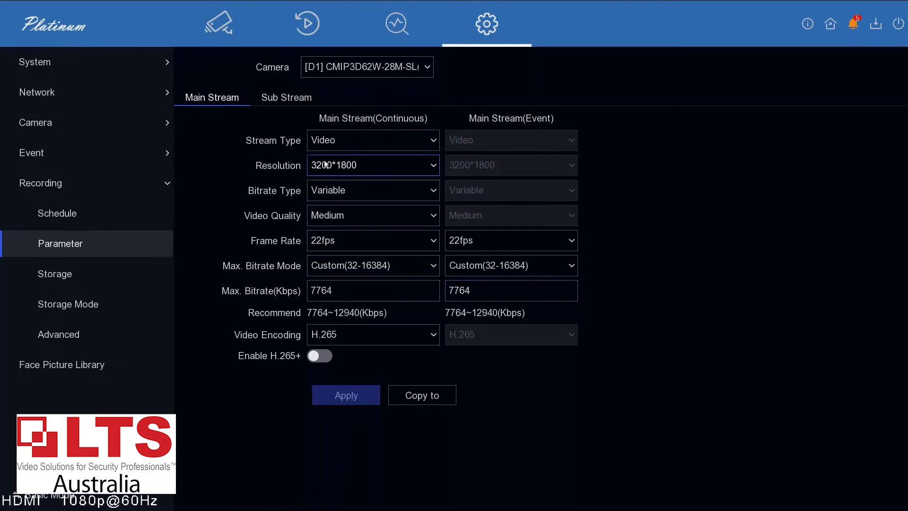
{"action": "left_click", "coordinate": [374, 167]}
{"action": "left_click", "coordinate": [373, 166]}
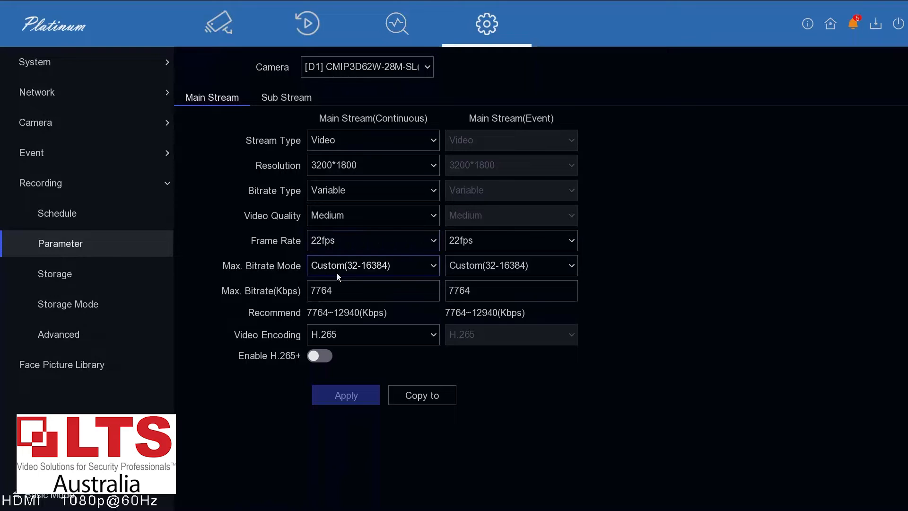
Step: Set camera D1's main stream frame rate to 15fps for both continuous and event recording
{"action": "left_click", "coordinate": [347, 243]}
{"action": "left_click", "coordinate": [357, 339]}
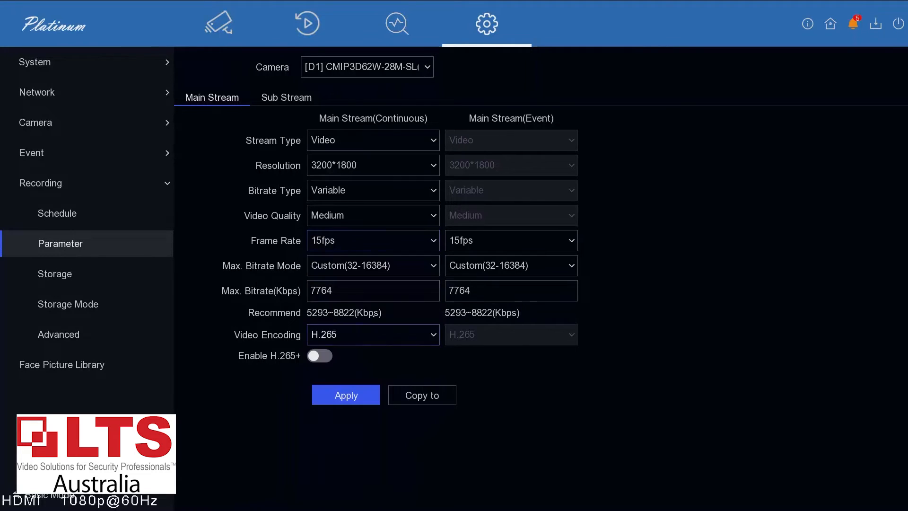
{"action": "left_click", "coordinate": [497, 243]}
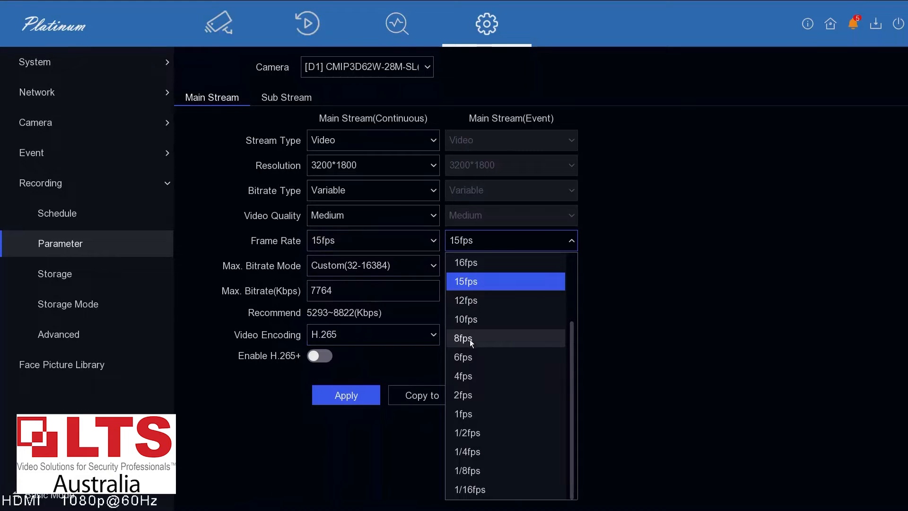
{"action": "left_click", "coordinate": [464, 283]}
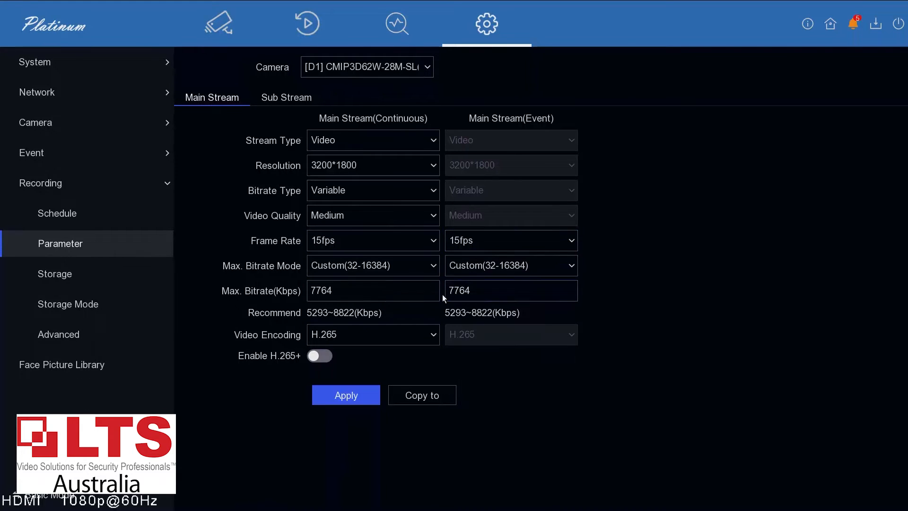
Step: Set camera D1's main stream maximum bitrate to 4096 Kbps
{"action": "left_click", "coordinate": [370, 292]}
{"action": "double_click", "coordinate": [370, 292]}
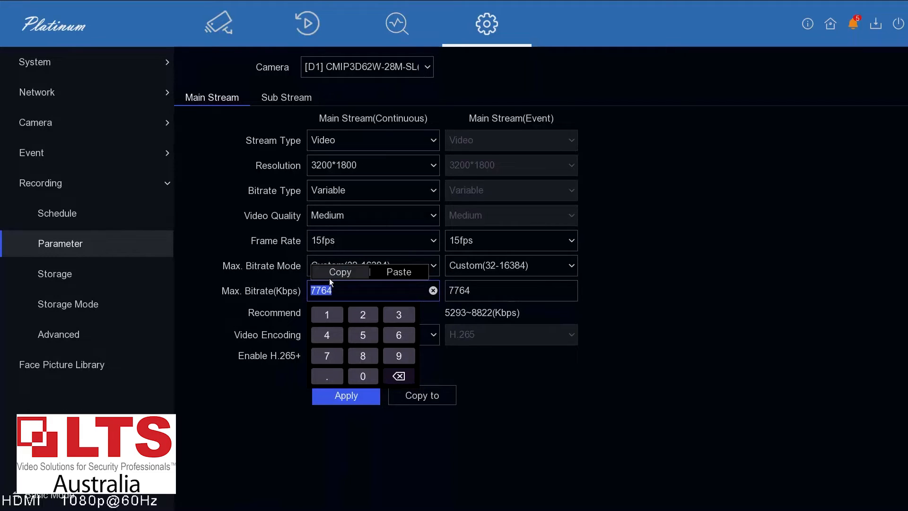
{"action": "left_click", "coordinate": [327, 335]}
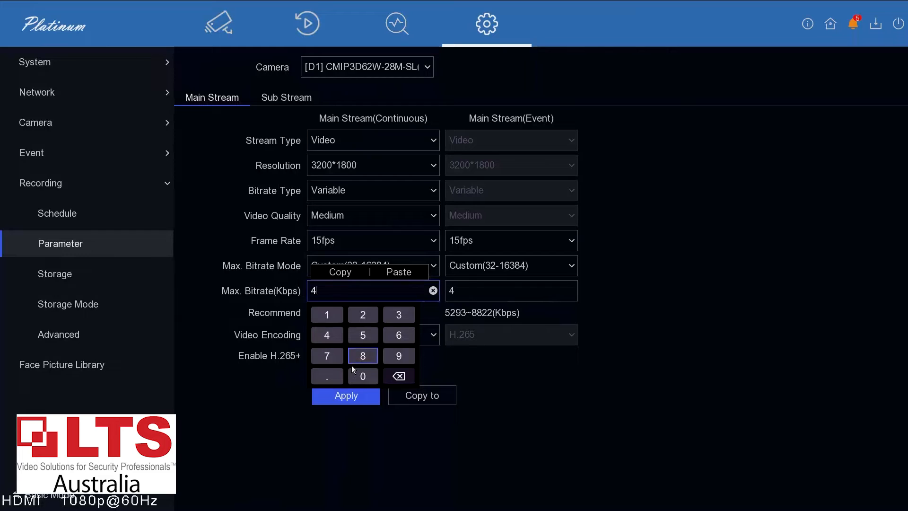
{"action": "left_click", "coordinate": [363, 376]}
{"action": "left_click", "coordinate": [399, 356]}
{"action": "left_click", "coordinate": [399, 335]}
{"action": "left_click", "coordinate": [661, 305]}
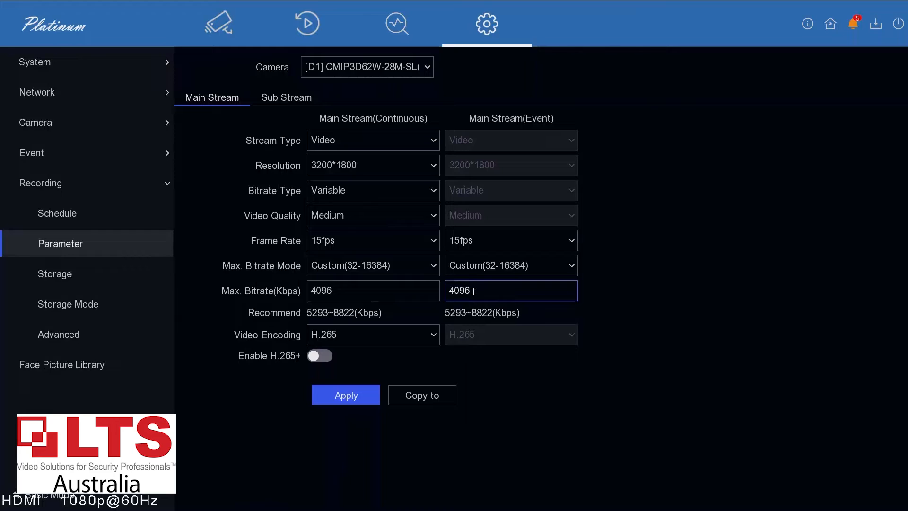
{"action": "left_click", "coordinate": [364, 290]}
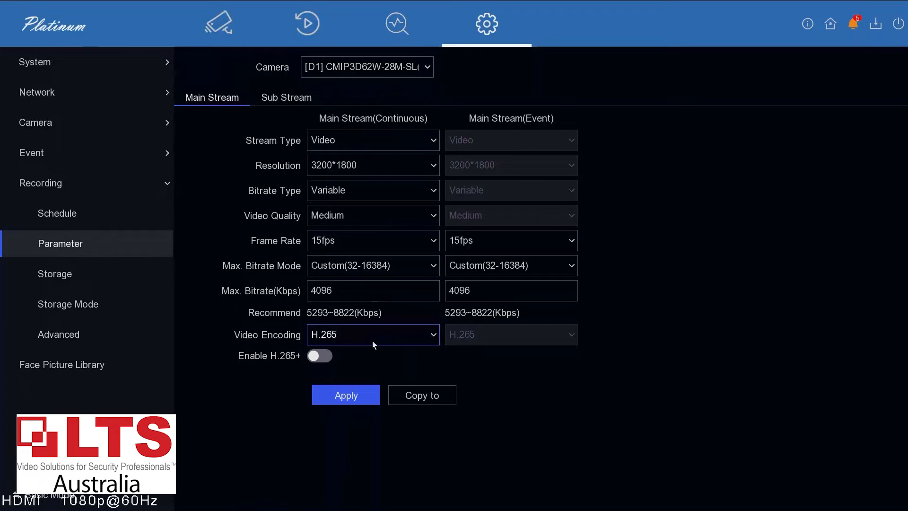
Step: Check the main stream video encoding options and select all available IP cameras as copy targets for the settings
{"action": "left_click", "coordinate": [397, 334]}
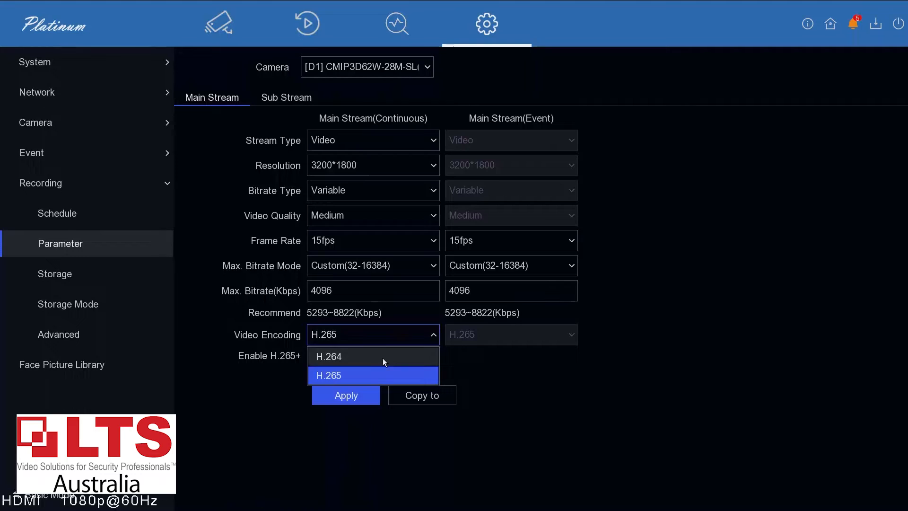
{"action": "left_click", "coordinate": [533, 410]}
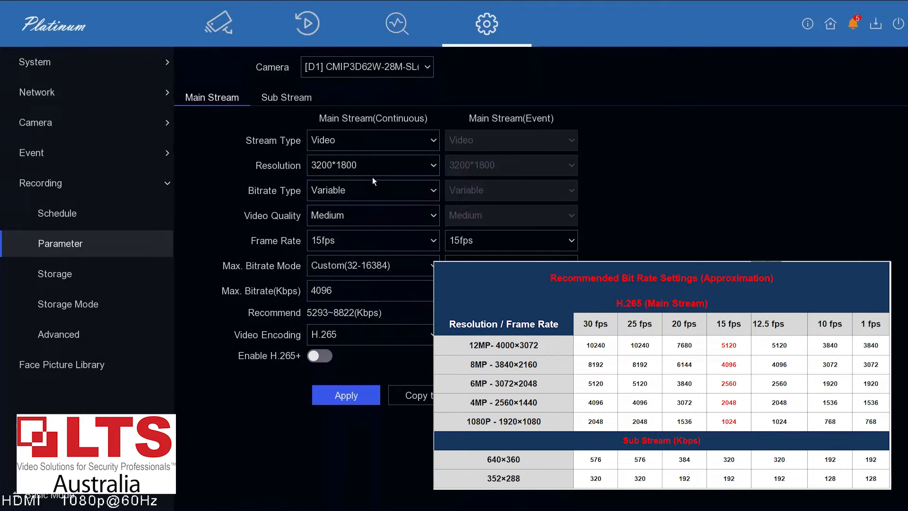
{"action": "left_click", "coordinate": [427, 398]}
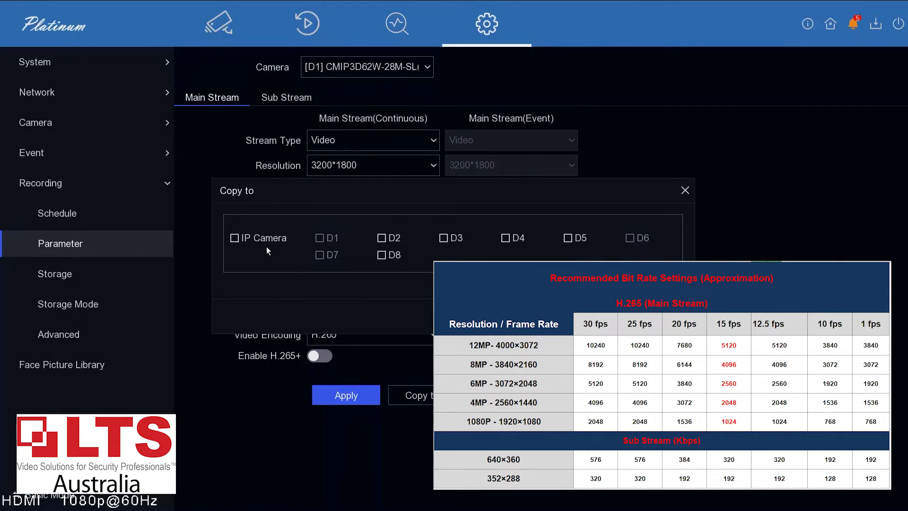
{"action": "left_click", "coordinate": [256, 239]}
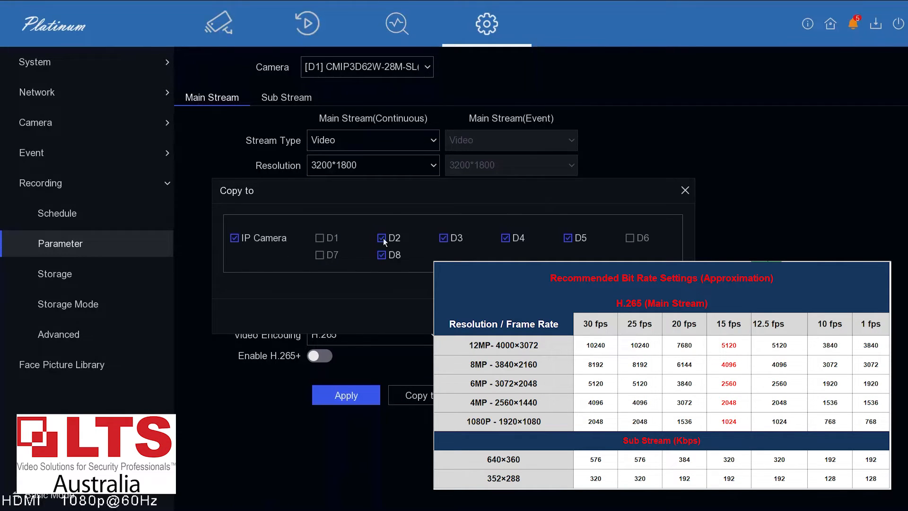
{"action": "left_click", "coordinate": [574, 316]}
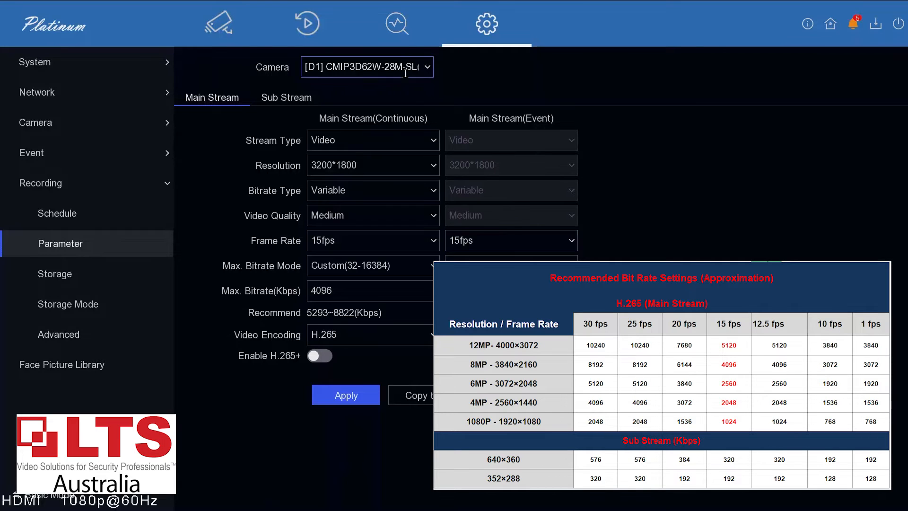
Step: Check the list of selectable cameras and the maximum bitrate options of camera D1's sub stream
{"action": "left_click", "coordinate": [424, 68]}
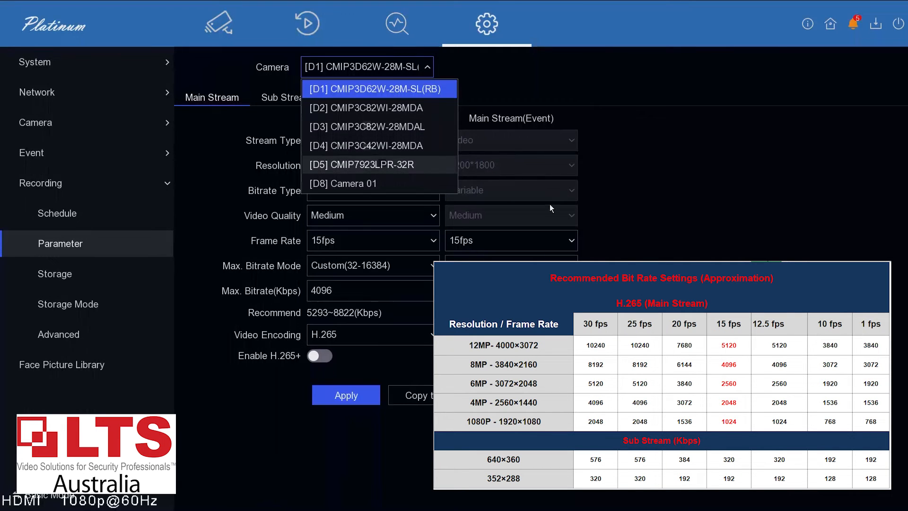
{"action": "left_click", "coordinate": [626, 228]}
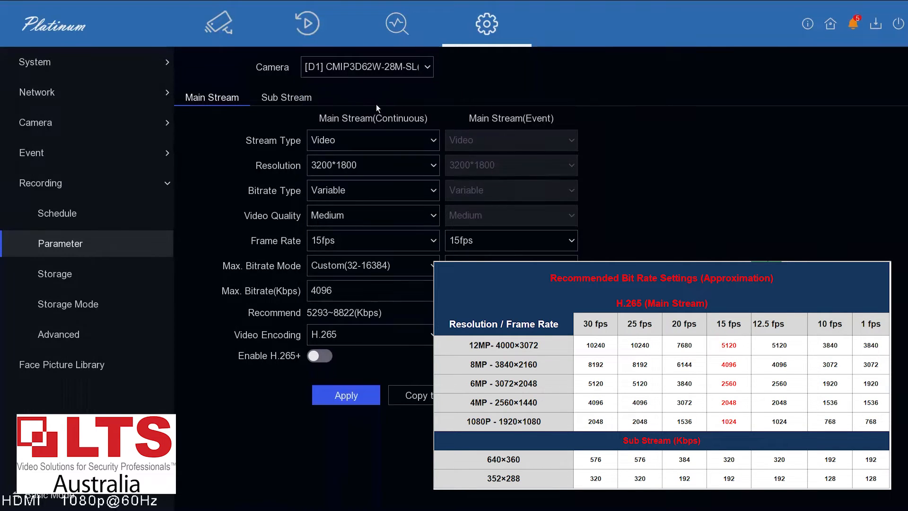
{"action": "left_click", "coordinate": [295, 97]}
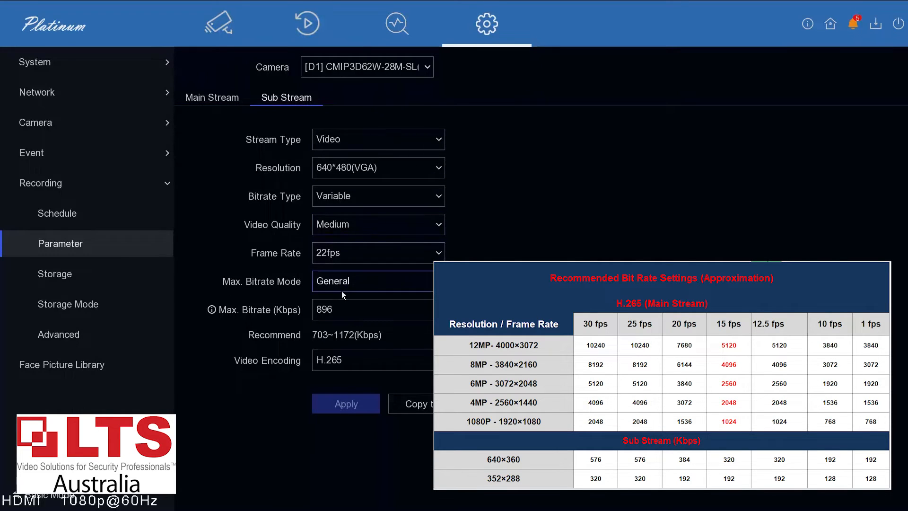
{"action": "left_click", "coordinate": [351, 310]}
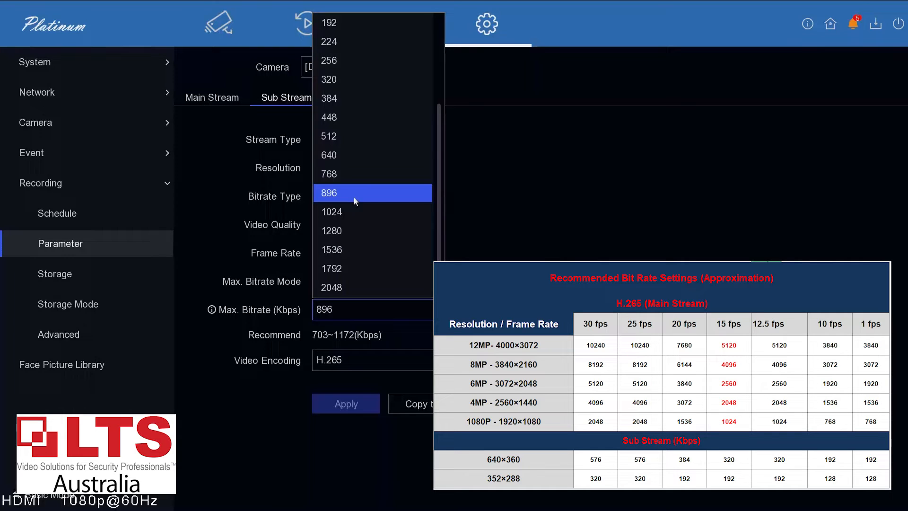
{"action": "left_click", "coordinate": [420, 193]}
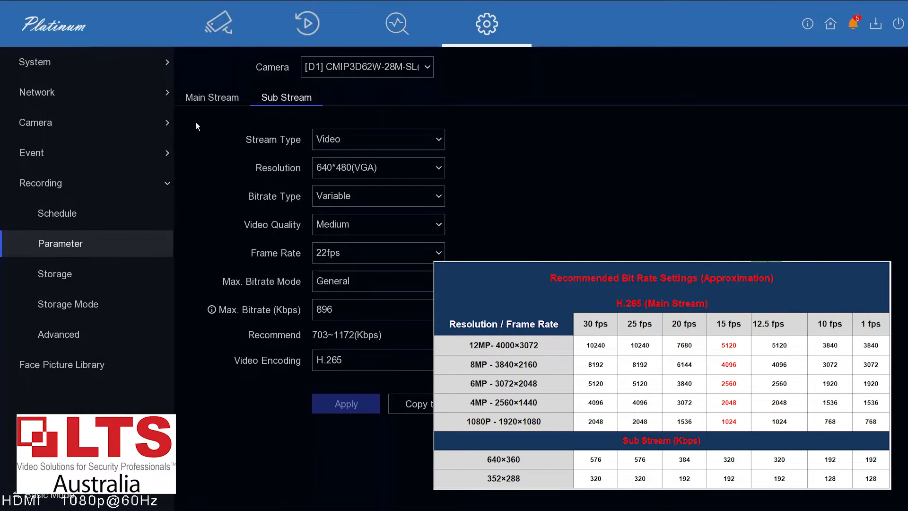
Step: Set camera D1's main stream type to Video & Audio and apply it
{"action": "left_click", "coordinate": [203, 98]}
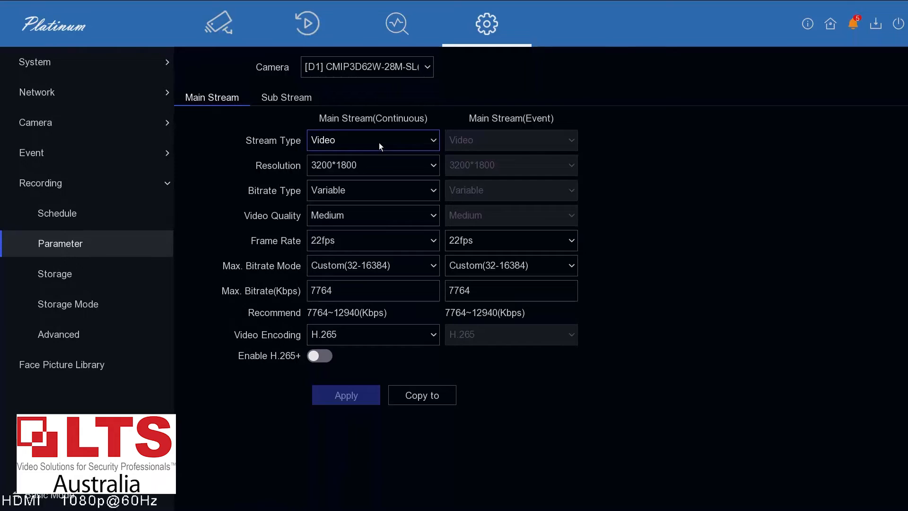
{"action": "left_click", "coordinate": [379, 143]}
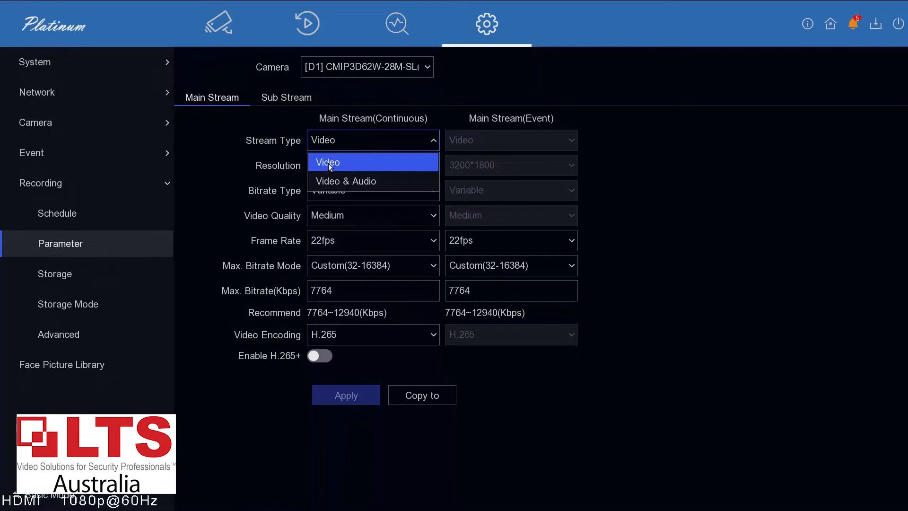
{"action": "left_click", "coordinate": [346, 181]}
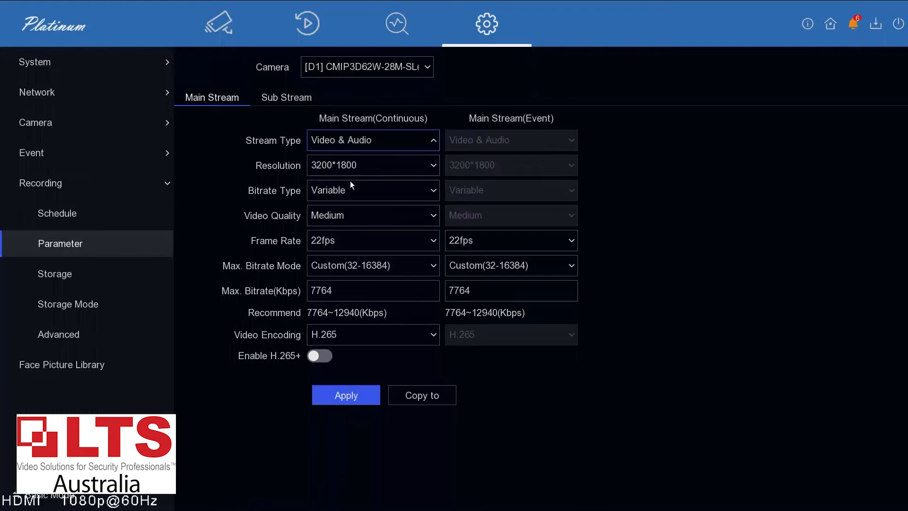
{"action": "left_click", "coordinate": [344, 388]}
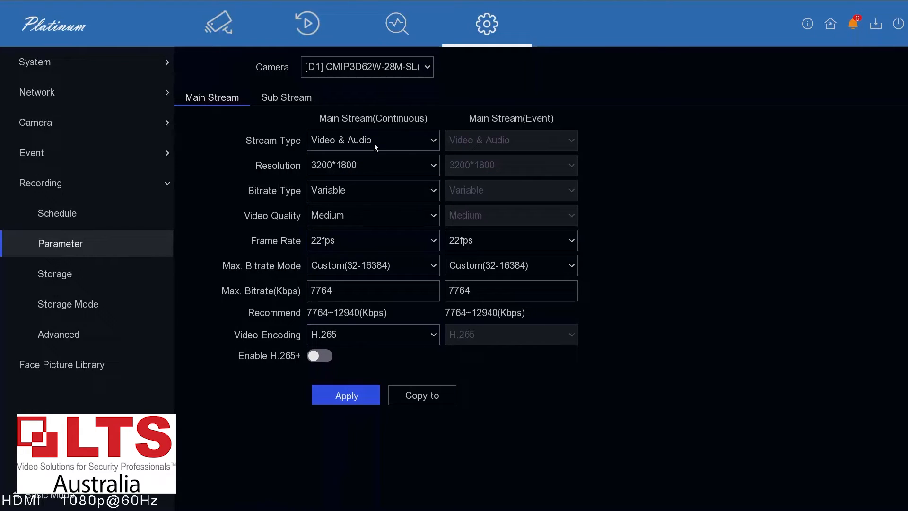
{"action": "left_click", "coordinate": [371, 395]}
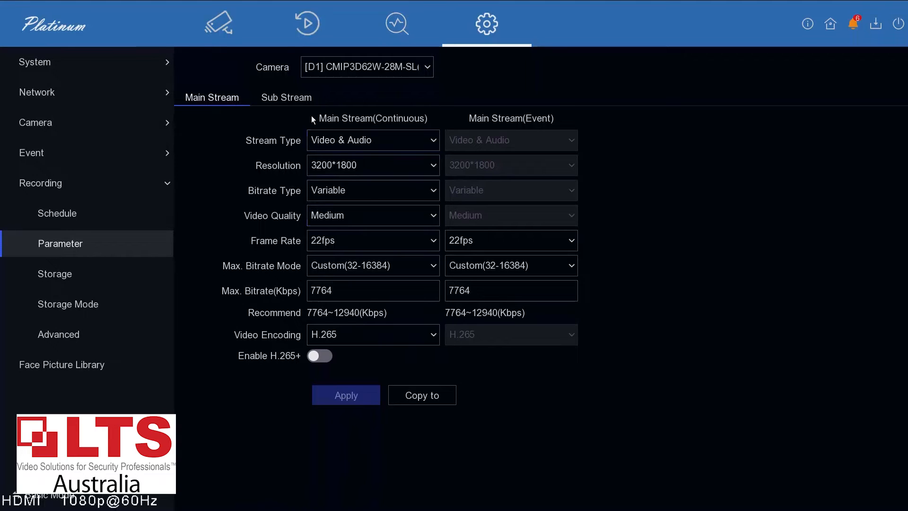
Step: Set camera D1's sub stream type to Video & Audio and apply it
{"action": "left_click", "coordinate": [293, 96]}
{"action": "left_click", "coordinate": [347, 139]}
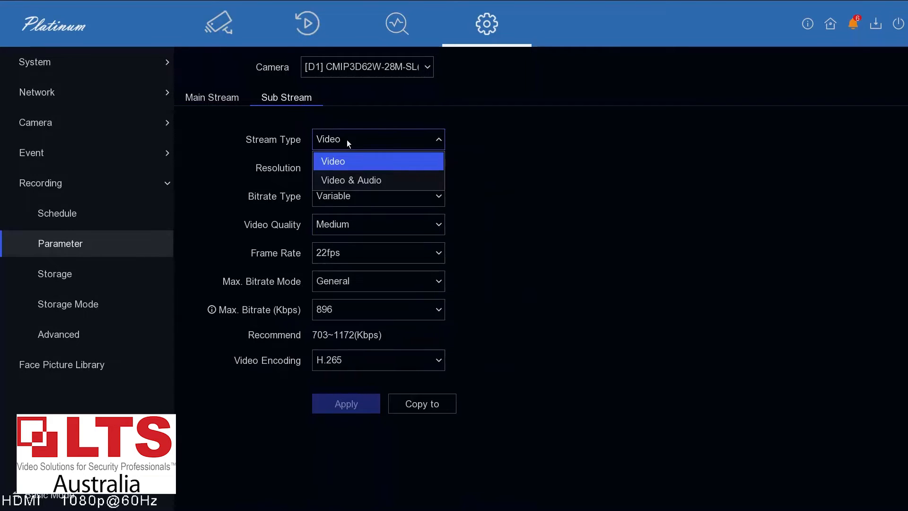
{"action": "left_click", "coordinate": [365, 180]}
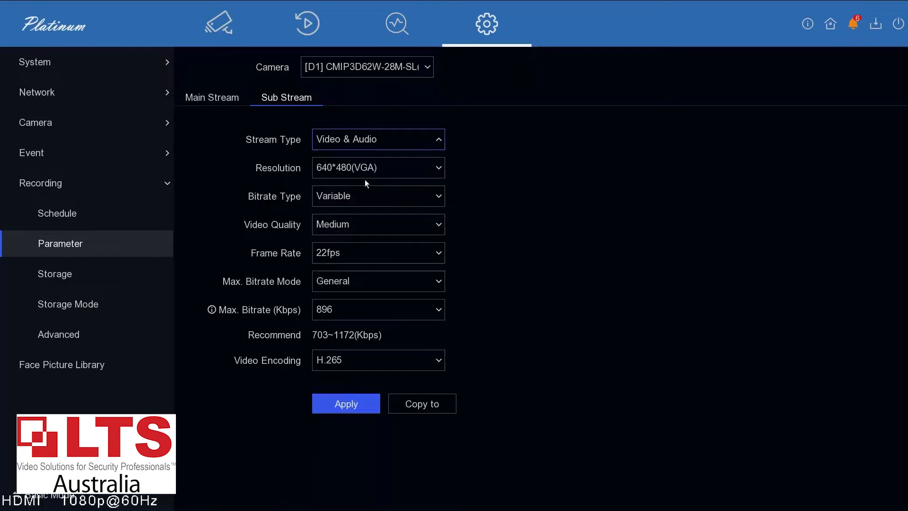
{"action": "left_click", "coordinate": [354, 401]}
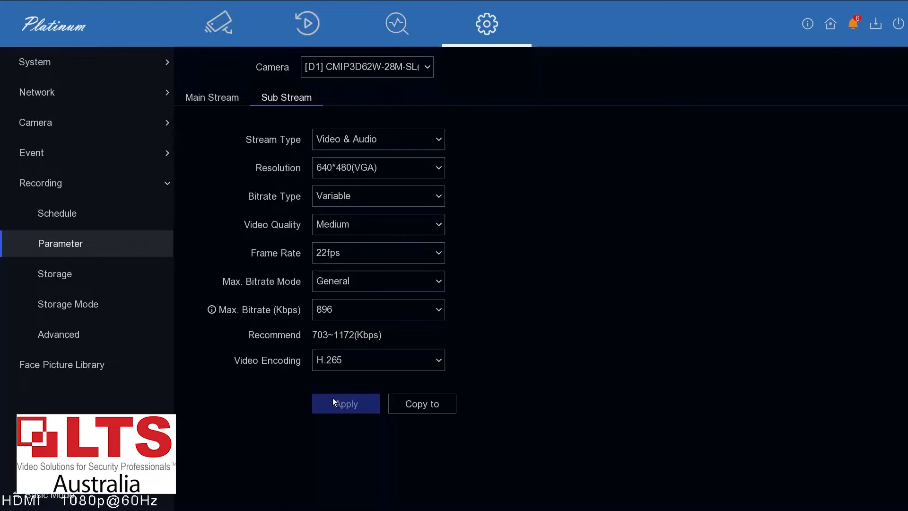
Step: Compare camera D1's main stream and sub stream recording settings
{"action": "left_click", "coordinate": [202, 97]}
{"action": "left_click", "coordinate": [290, 97]}
{"action": "left_click", "coordinate": [209, 99]}
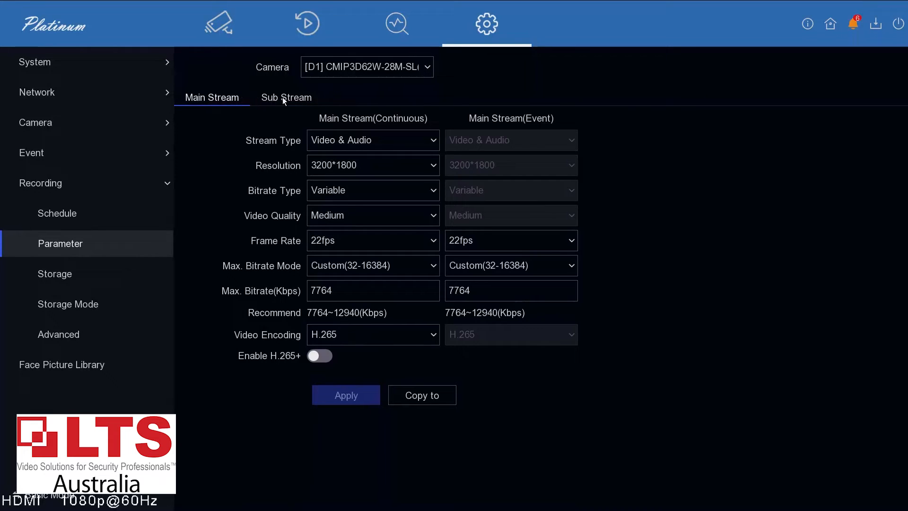
{"action": "left_click", "coordinate": [289, 103]}
{"action": "left_click", "coordinate": [205, 99]}
{"action": "left_click", "coordinate": [289, 96]}
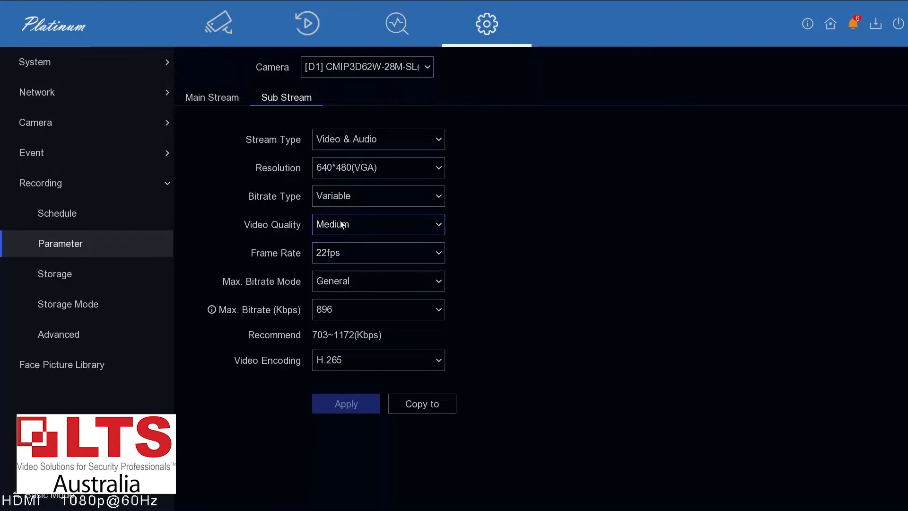
Step: Review the storage device list, the storage mode and the advanced recording settings
{"action": "left_click", "coordinate": [88, 274]}
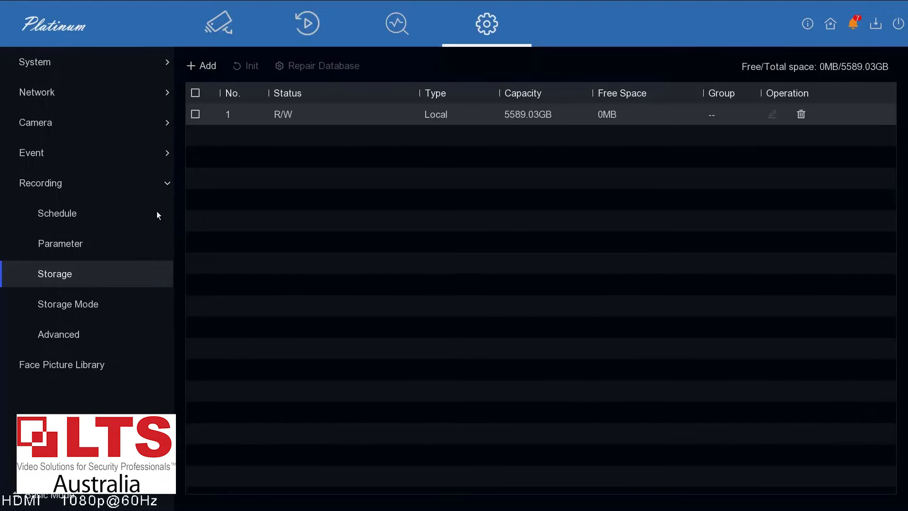
{"action": "left_click", "coordinate": [83, 294]}
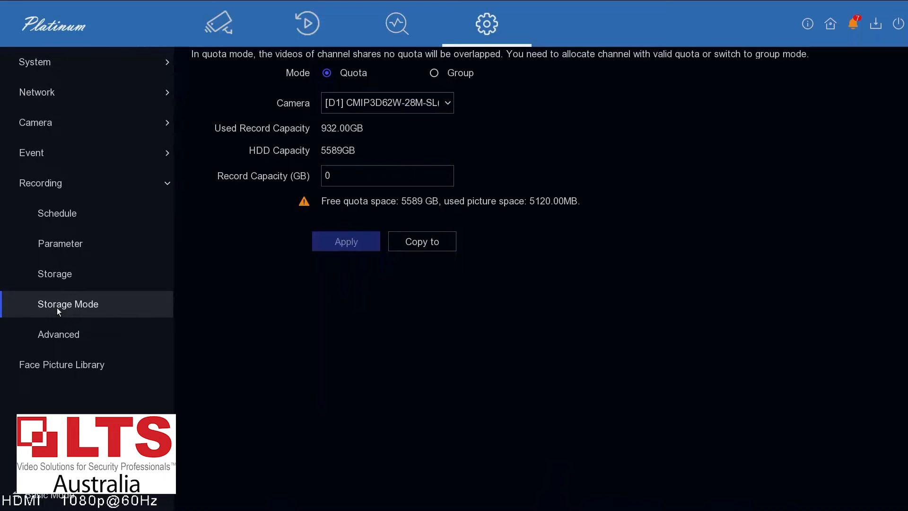
{"action": "left_click", "coordinate": [64, 334]}
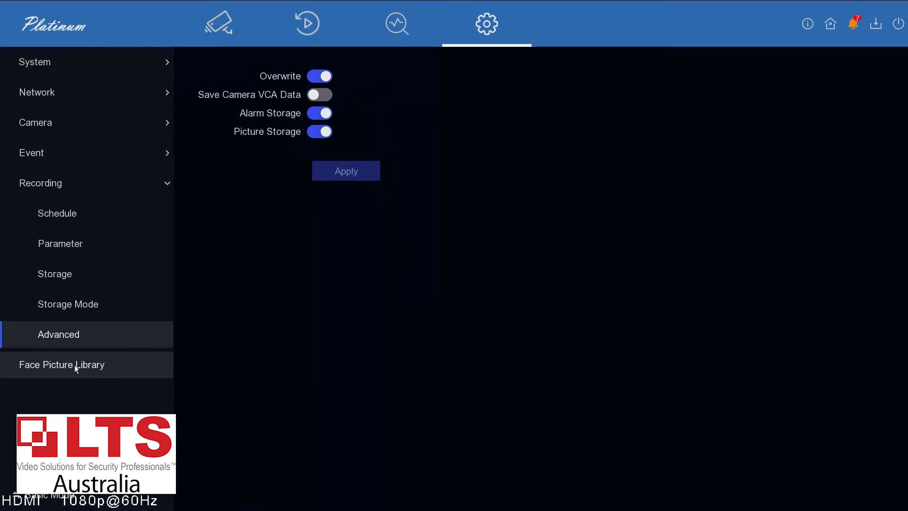
Step: Fill camera D1's recording schedule with Continuous recording from 00:00 to 24:00, Monday to Sunday
{"action": "left_click", "coordinate": [92, 220]}
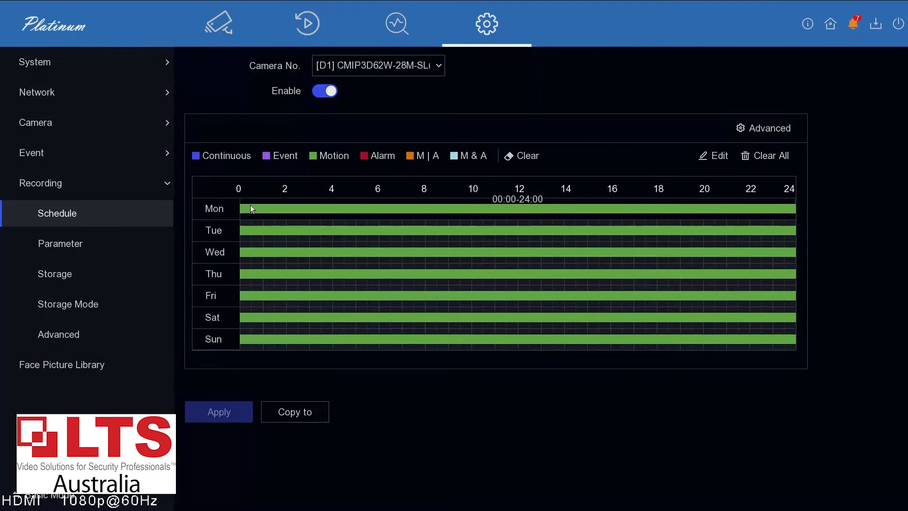
{"action": "left_click", "coordinate": [240, 157]}
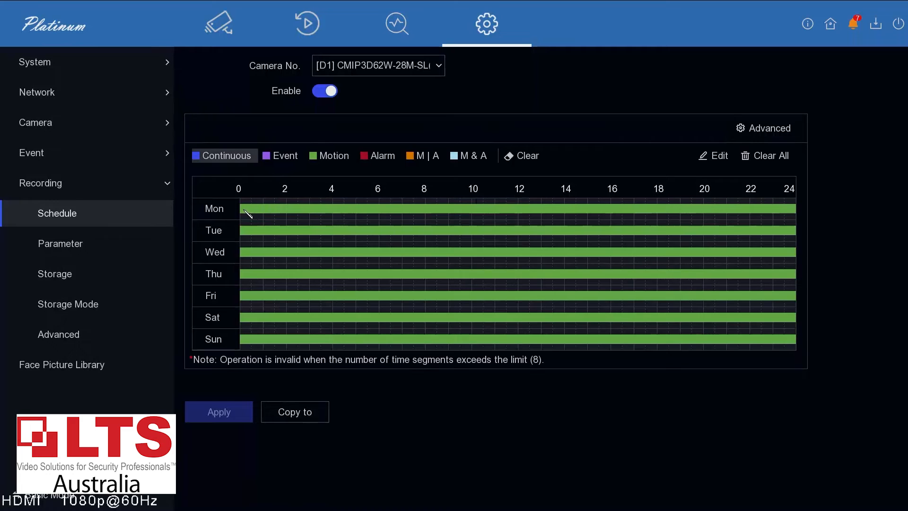
{"action": "left_click_drag", "start_coordinate": [244, 210], "coordinate": [685, 348]}
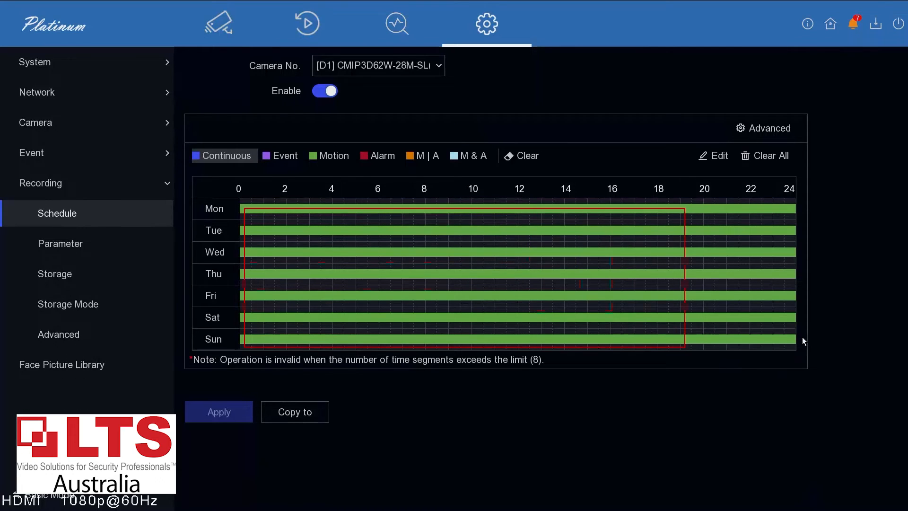
{"action": "left_click_drag", "start_coordinate": [802, 338], "coordinate": [796, 348]}
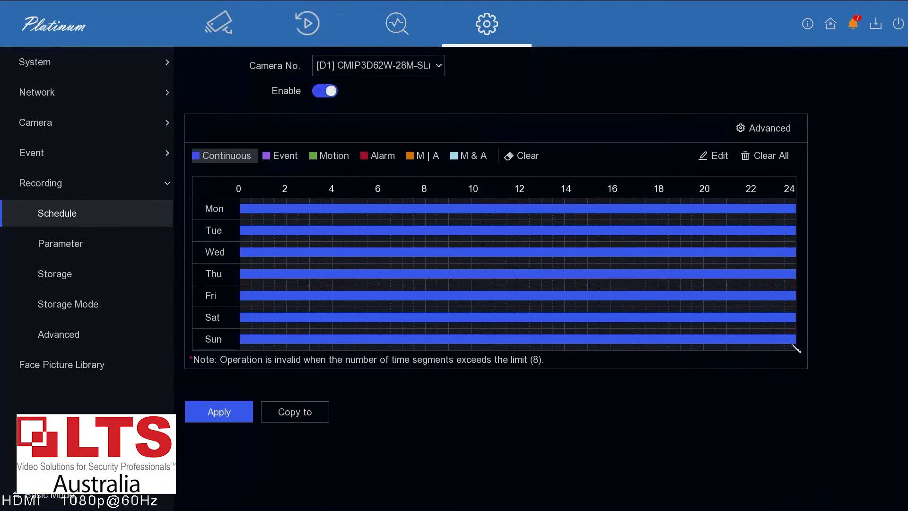
Step: Fill camera D1's recording schedule with Motion recording from 00:00 to 24:00, Monday to Sunday, and apply it
{"action": "left_click", "coordinate": [329, 156]}
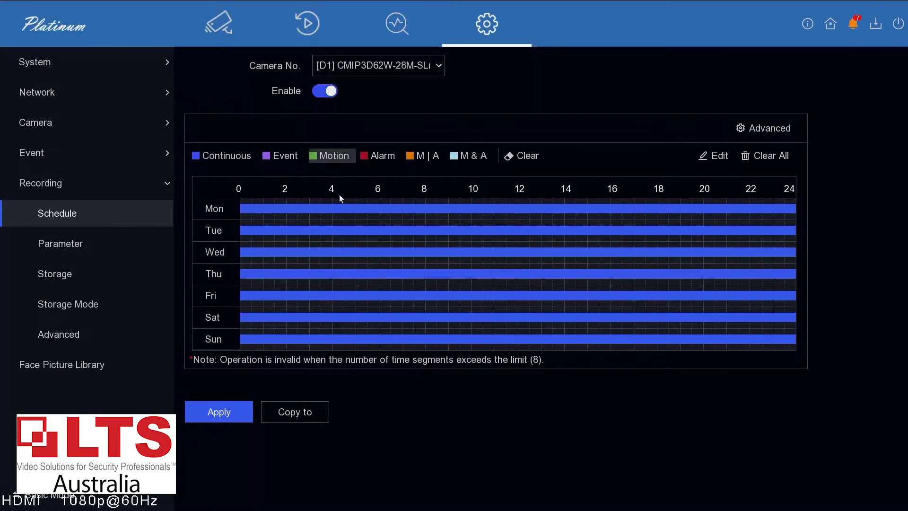
{"action": "left_click_drag", "start_coordinate": [369, 204], "coordinate": [672, 368]}
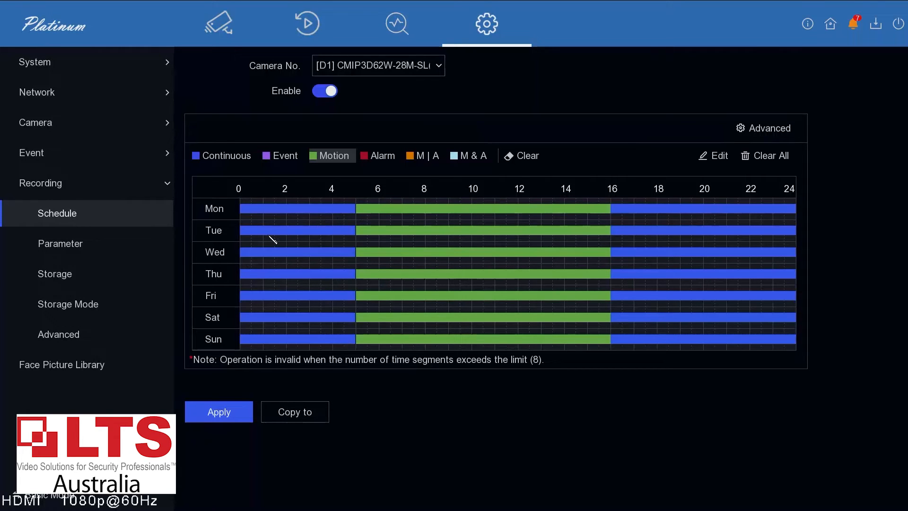
{"action": "left_click_drag", "start_coordinate": [256, 236], "coordinate": [353, 234]}
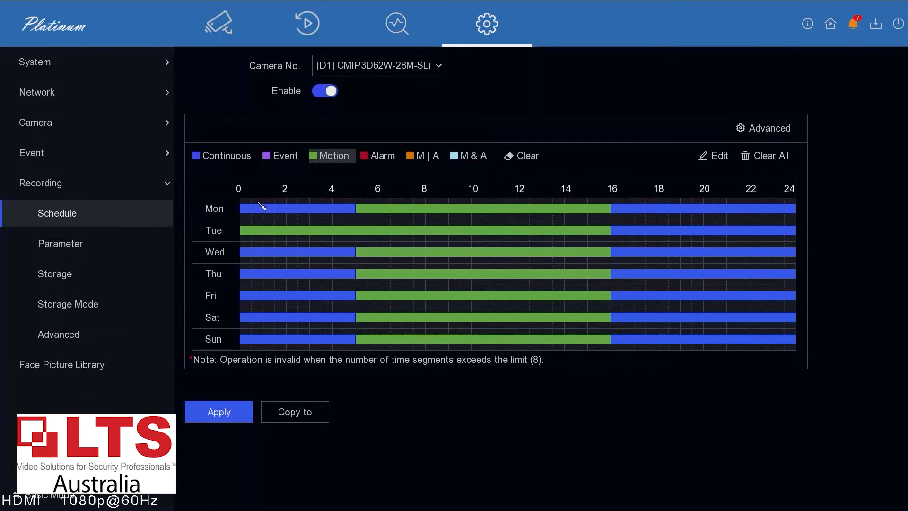
{"action": "left_click_drag", "start_coordinate": [246, 208], "coordinate": [794, 348]}
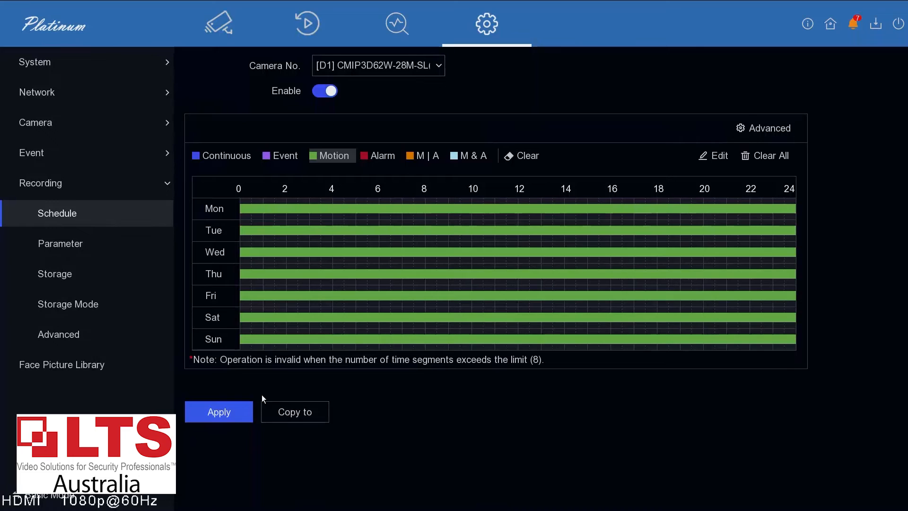
{"action": "left_click", "coordinate": [215, 412]}
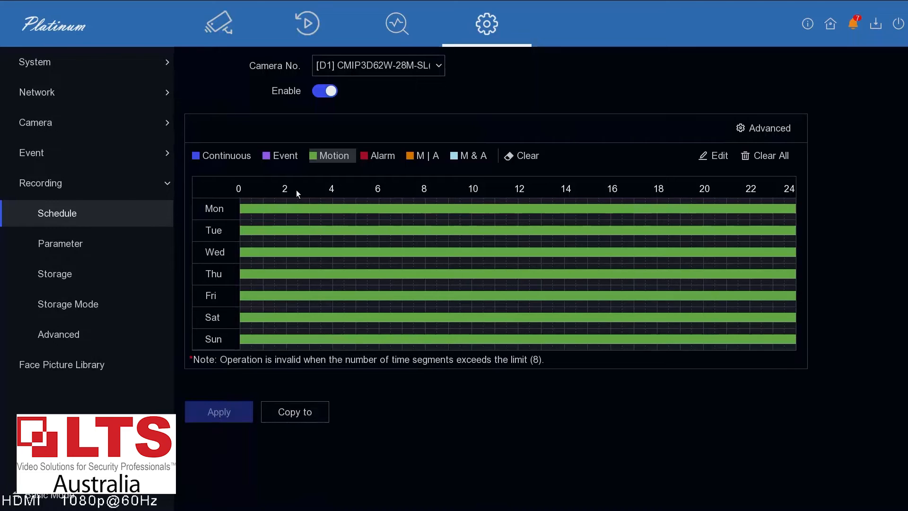
Step: Compare camera D2's recording schedule with D1's and review which cameras D1's schedule can be copied to
{"action": "left_click", "coordinate": [429, 67]}
{"action": "left_click", "coordinate": [387, 106]}
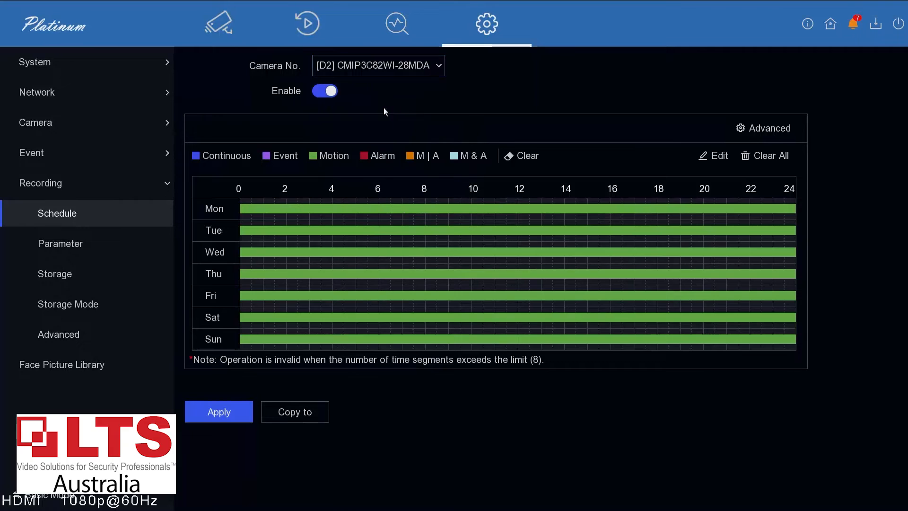
{"action": "left_click", "coordinate": [378, 70]}
{"action": "left_click", "coordinate": [366, 87]}
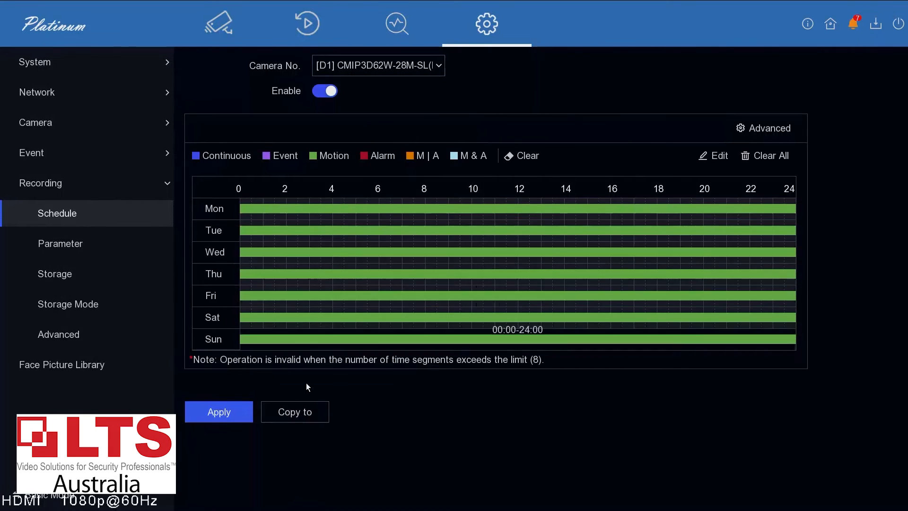
{"action": "left_click", "coordinate": [289, 413]}
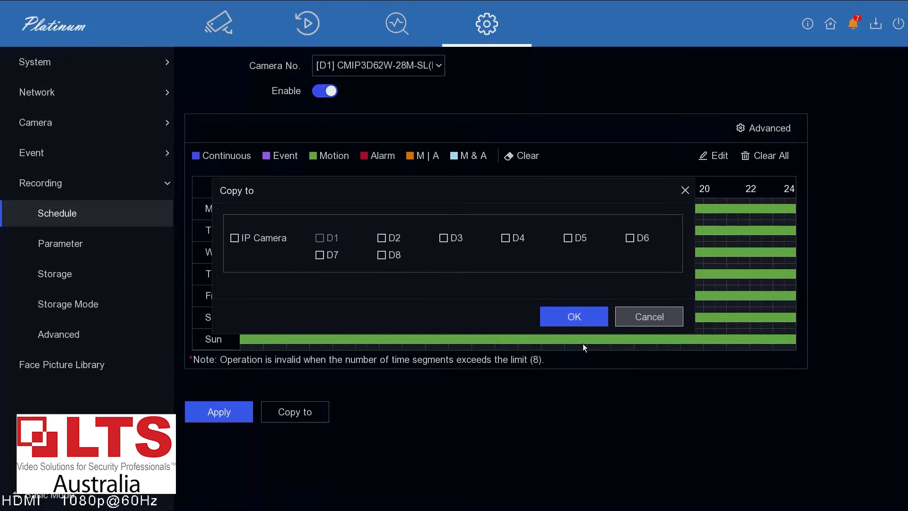
{"action": "left_click", "coordinate": [641, 317]}
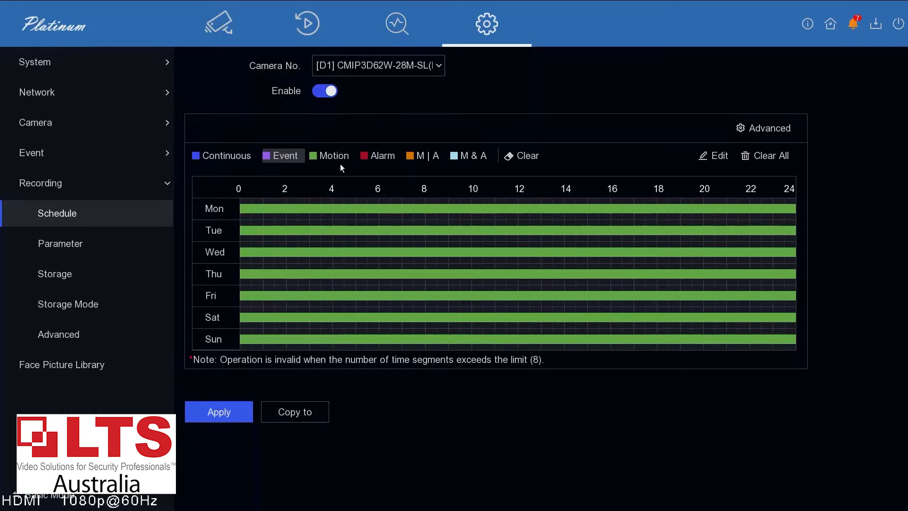
Step: Toggle Record Audio in camera D1's advanced recording parameters, confirm them and apply the schedule settings
{"action": "left_click", "coordinate": [756, 129]}
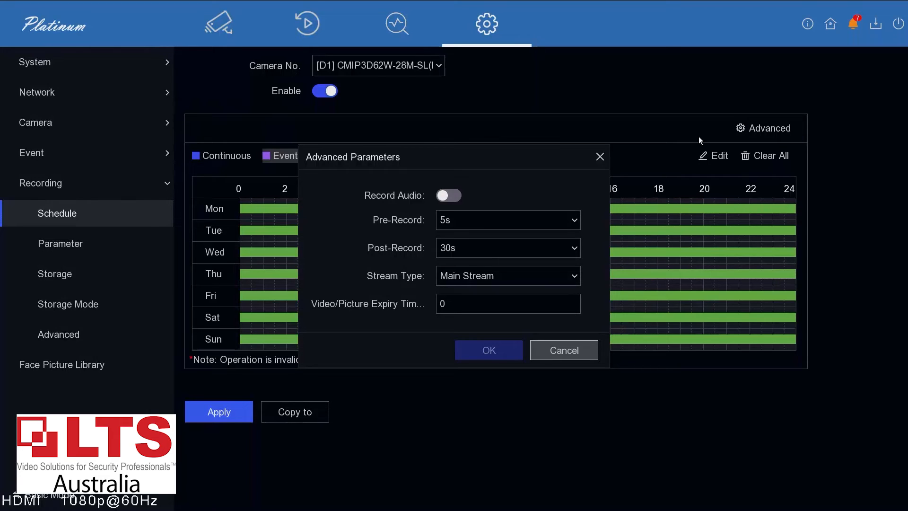
{"action": "left_click", "coordinate": [450, 194]}
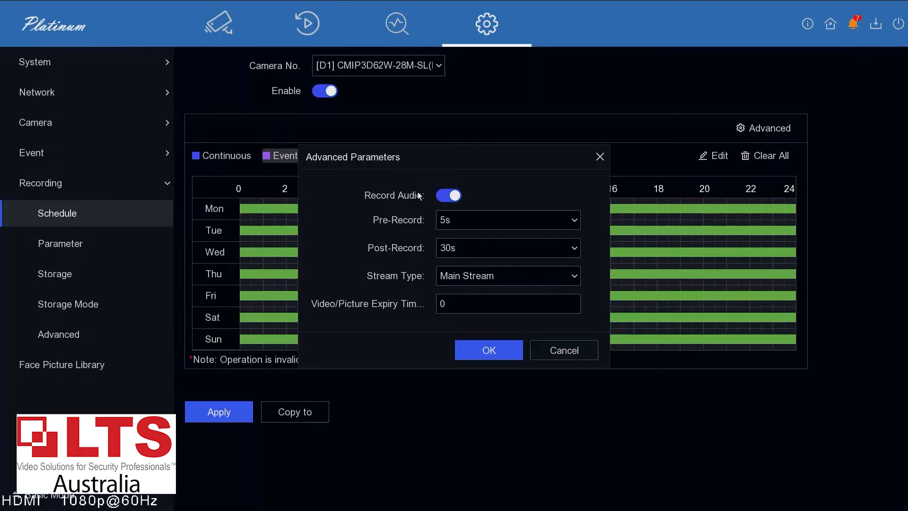
{"action": "left_click", "coordinate": [445, 198]}
{"action": "left_click", "coordinate": [510, 351]}
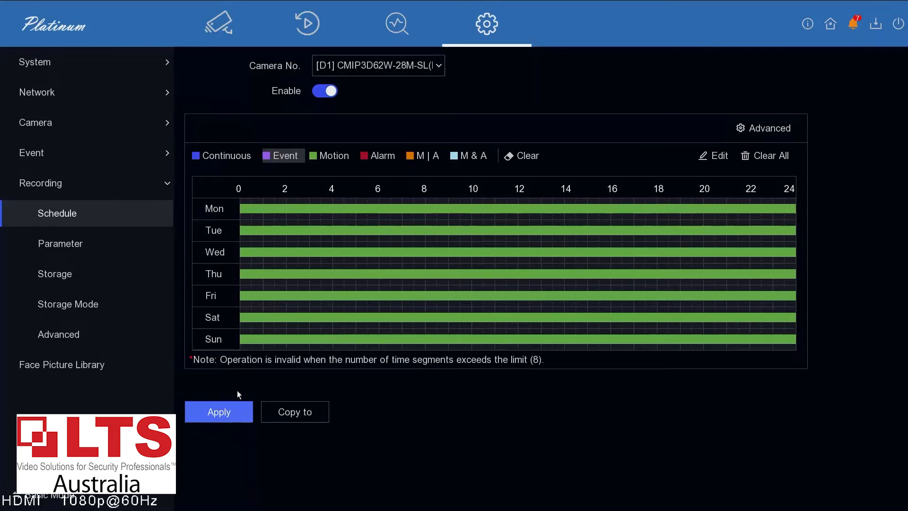
{"action": "left_click", "coordinate": [207, 412]}
Step: Review the selectable cameras and the VCA mode options in the motion detection event settings
{"action": "left_click", "coordinate": [56, 158]}
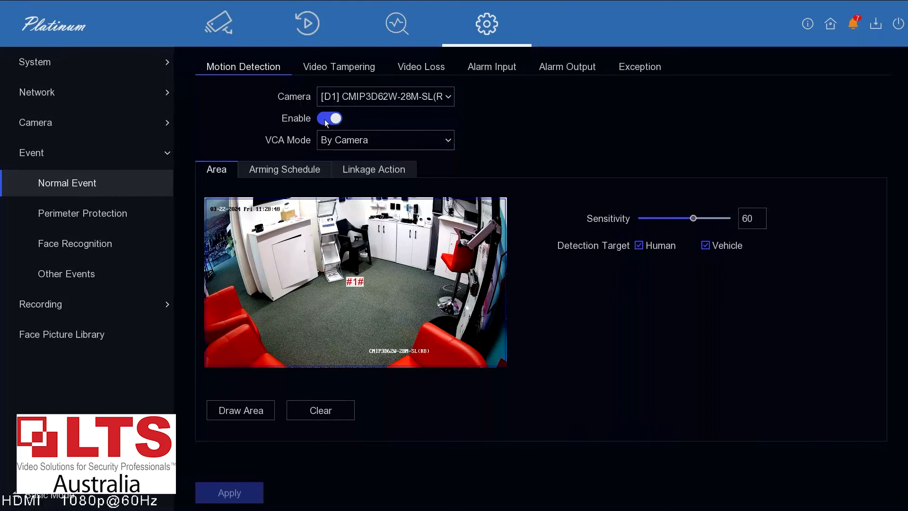
{"action": "left_click", "coordinate": [351, 99]}
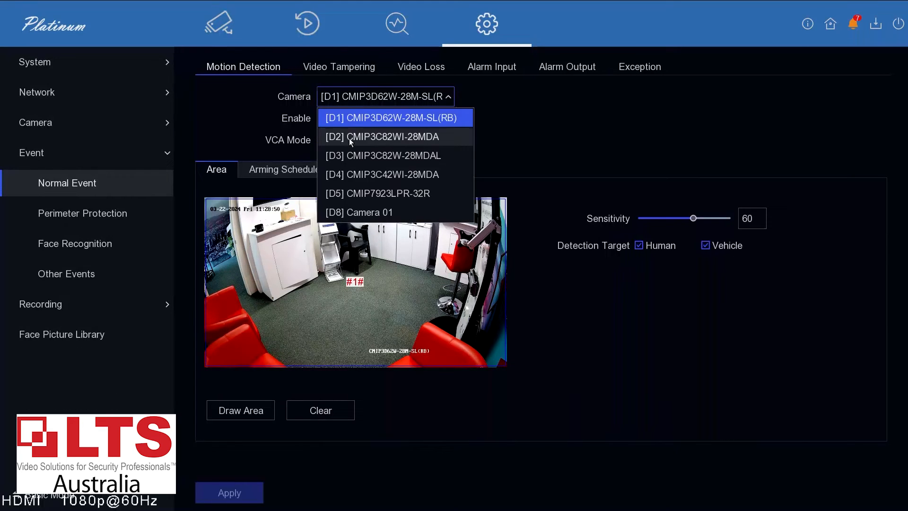
{"action": "left_click", "coordinate": [529, 124]}
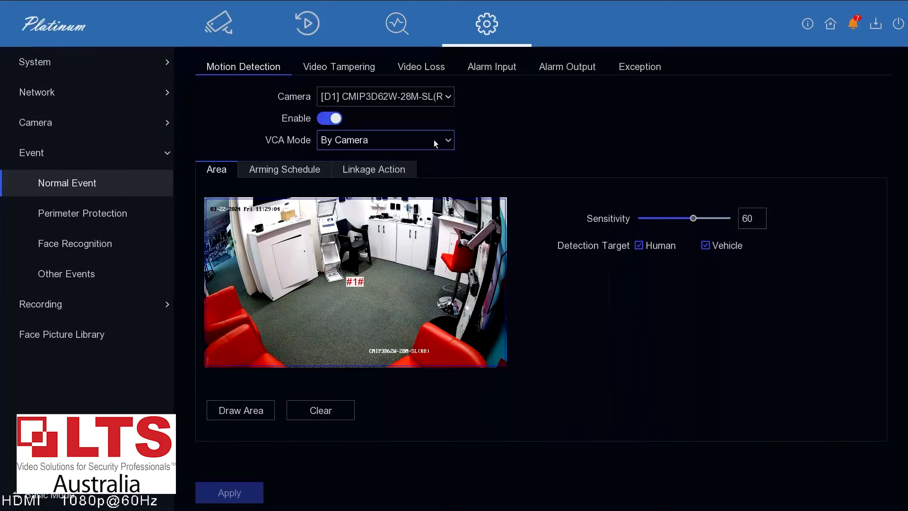
{"action": "left_click", "coordinate": [392, 140]}
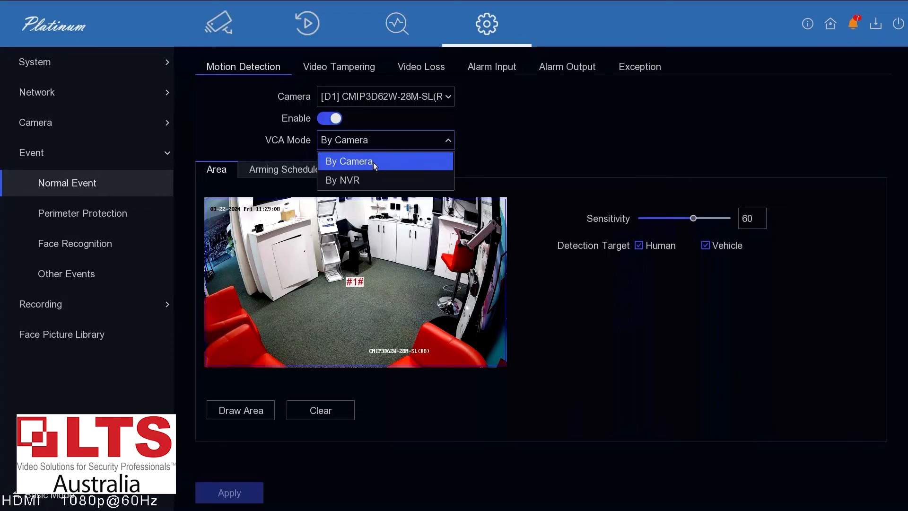
{"action": "left_click", "coordinate": [468, 151]}
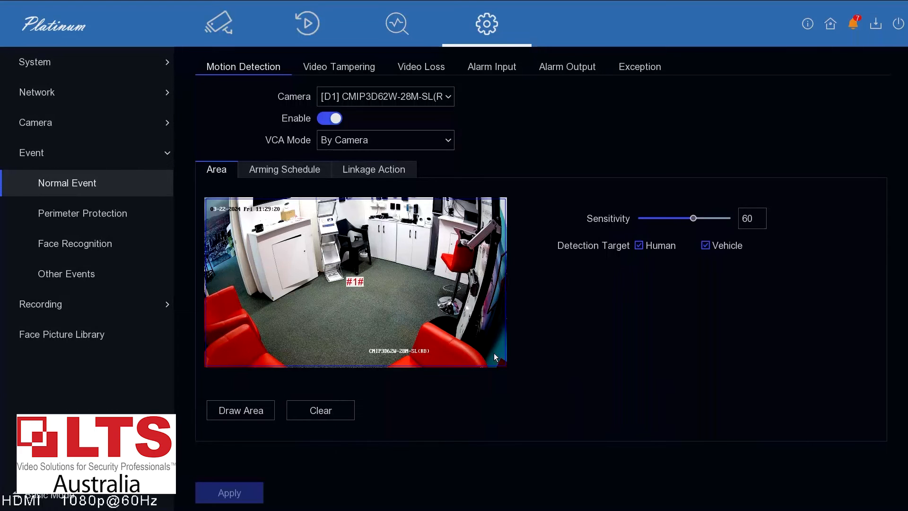
Step: Replace camera D1's motion detection region with a four-point area covering roughly the left third of the image, and apply it
{"action": "left_click", "coordinate": [314, 408]}
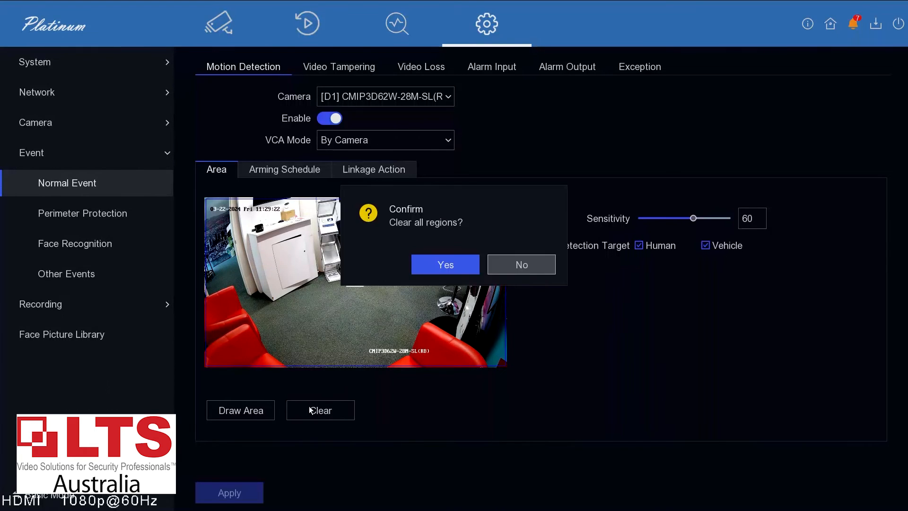
{"action": "left_click", "coordinate": [452, 265]}
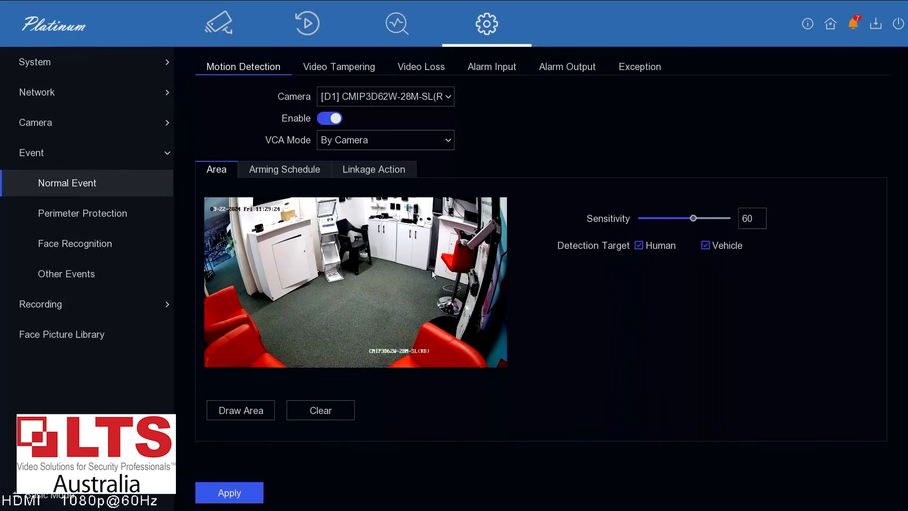
{"action": "left_click", "coordinate": [241, 408]}
{"action": "left_click", "coordinate": [212, 207]}
{"action": "left_click", "coordinate": [319, 206]}
{"action": "left_click", "coordinate": [317, 358]}
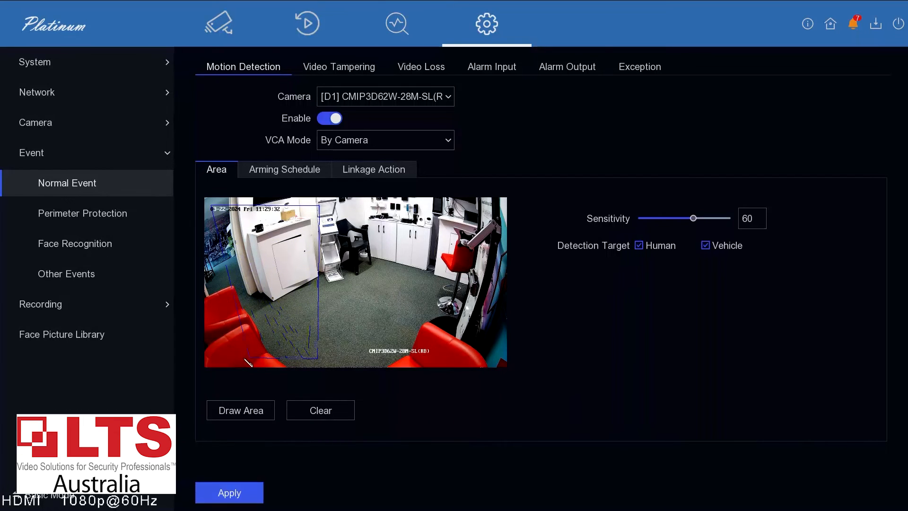
{"action": "left_click", "coordinate": [213, 355]}
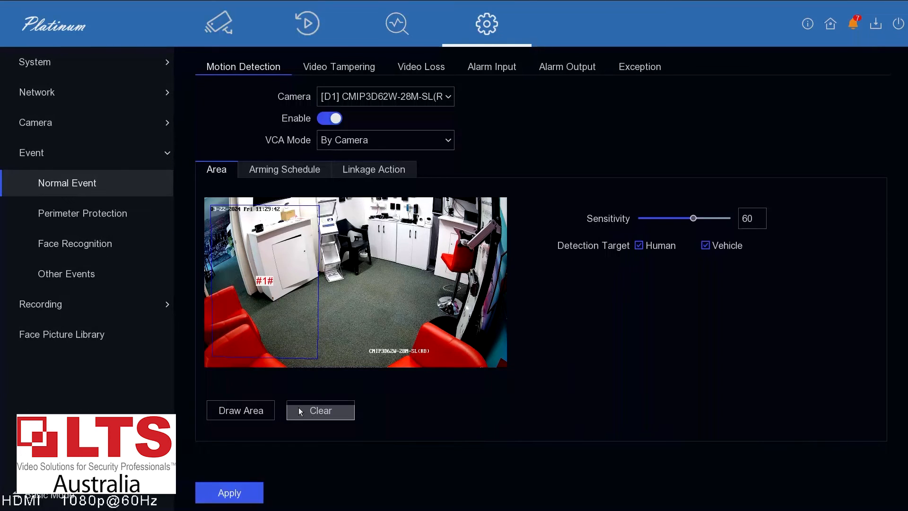
{"action": "left_click", "coordinate": [243, 491]}
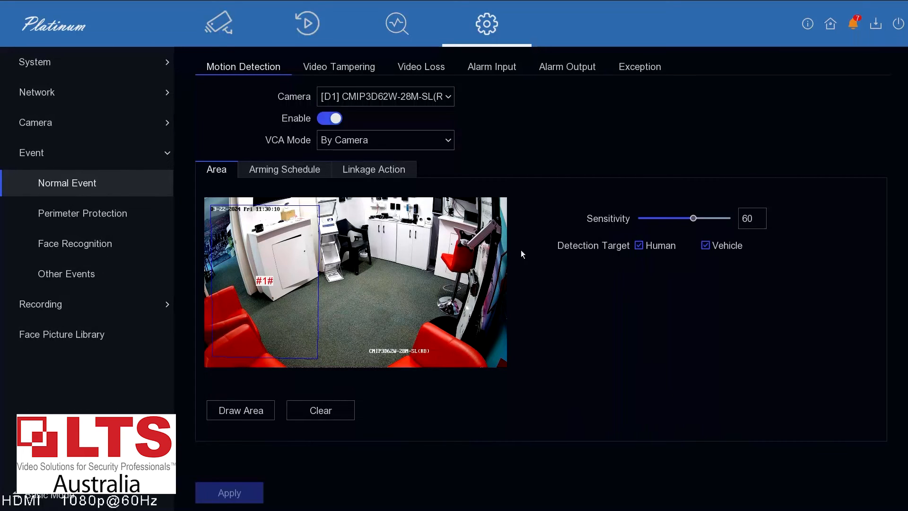
Step: Clear camera D1's motion detection region and redraw it across nearly the whole image
{"action": "left_click", "coordinate": [260, 409]}
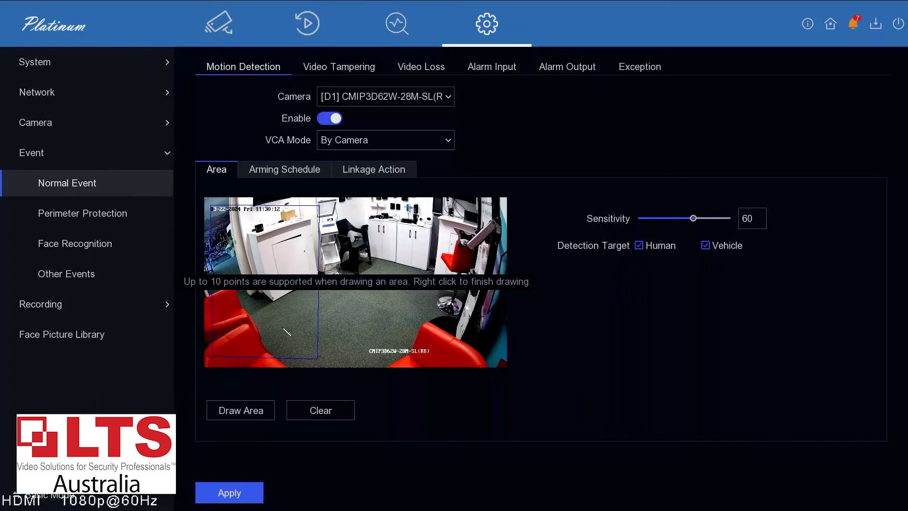
{"action": "left_click", "coordinate": [305, 410]}
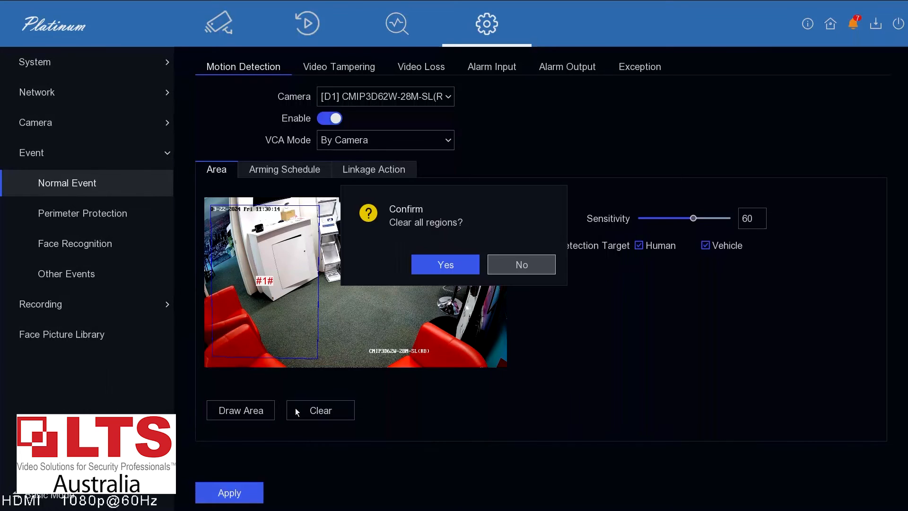
{"action": "left_click", "coordinate": [441, 271]}
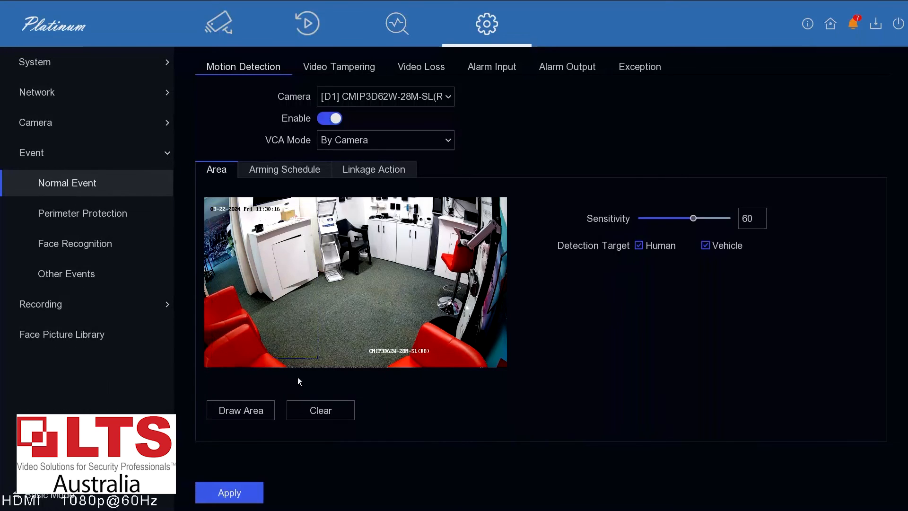
{"action": "left_click", "coordinate": [258, 409]}
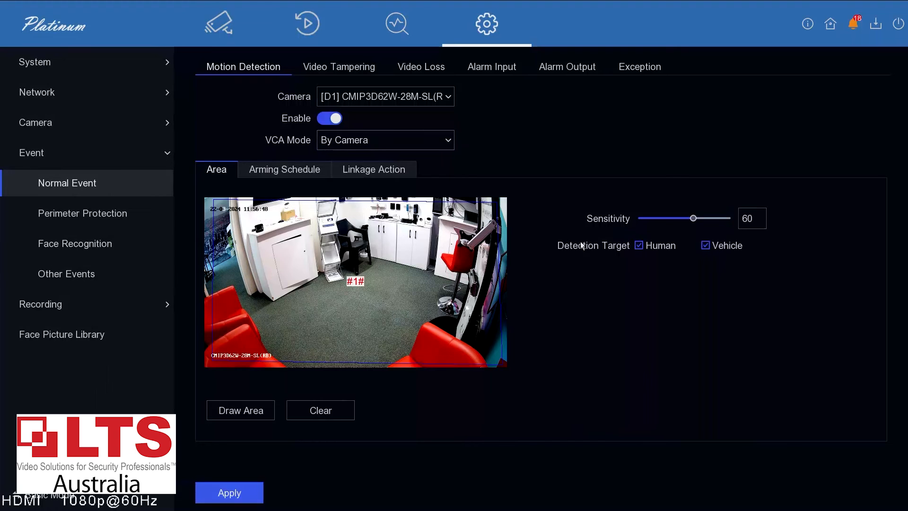
Step: Check the date and camera name overlays on the four cameras in the live view
{"action": "left_click", "coordinate": [222, 19]}
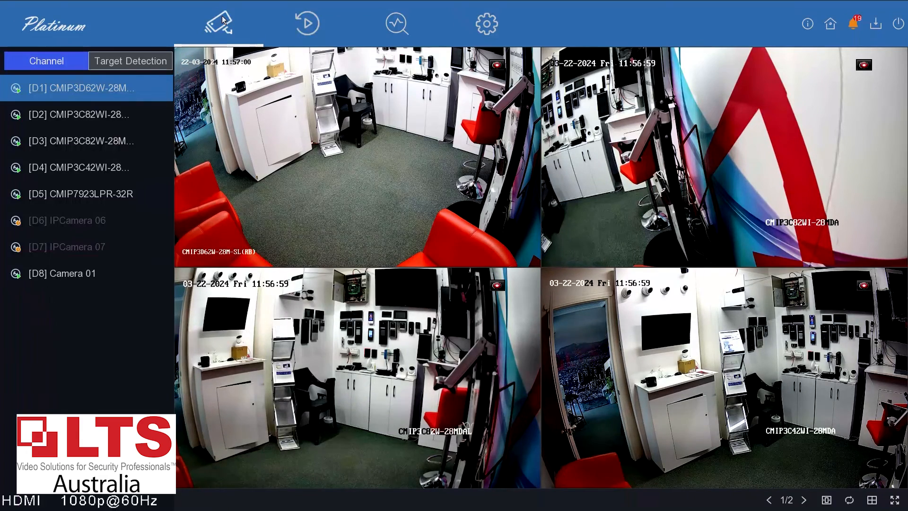
{"action": "mouse_move", "coordinate": [459, 71]}
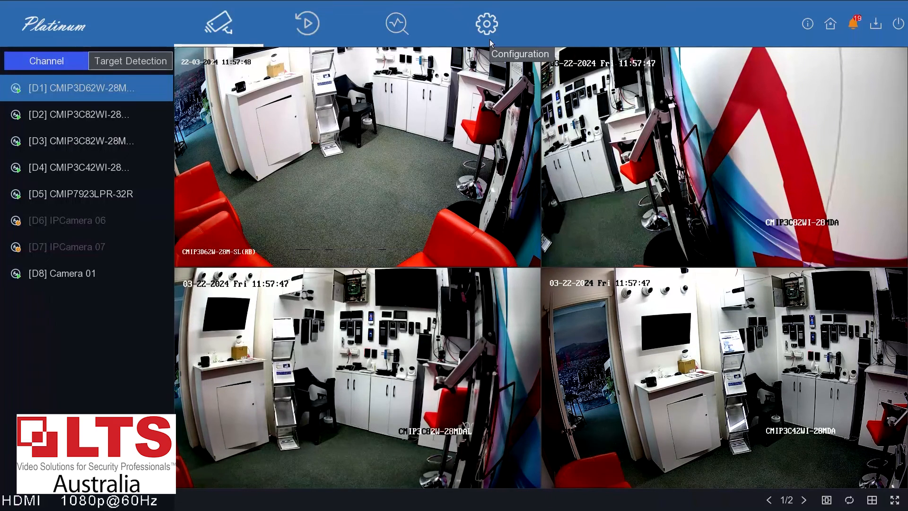
Step: Move camera D1's name overlay to the lower-right part of its image in the display settings, and list the selectable cameras
{"action": "left_click", "coordinate": [486, 25]}
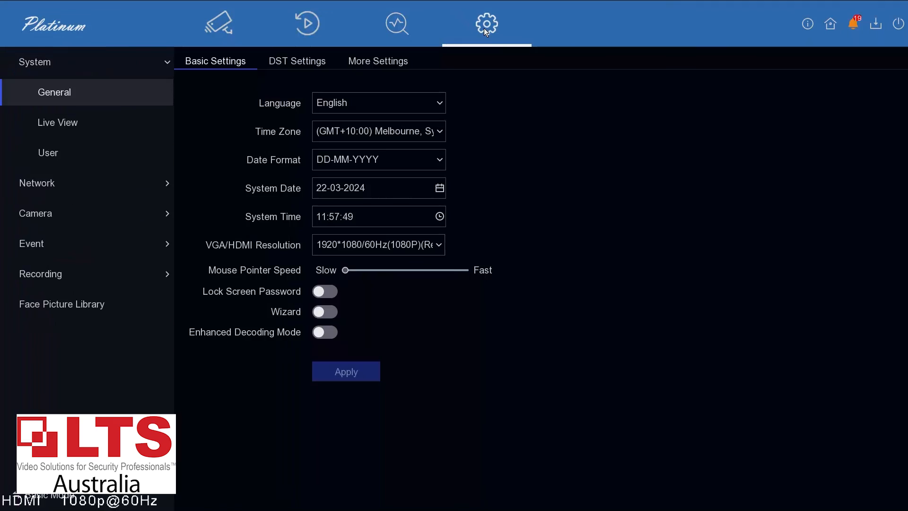
{"action": "left_click", "coordinate": [55, 211]}
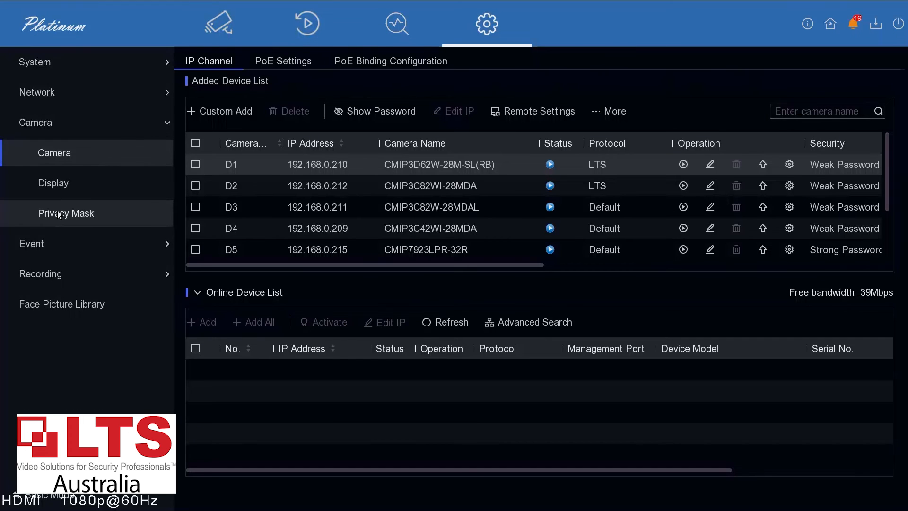
{"action": "left_click", "coordinate": [60, 191]}
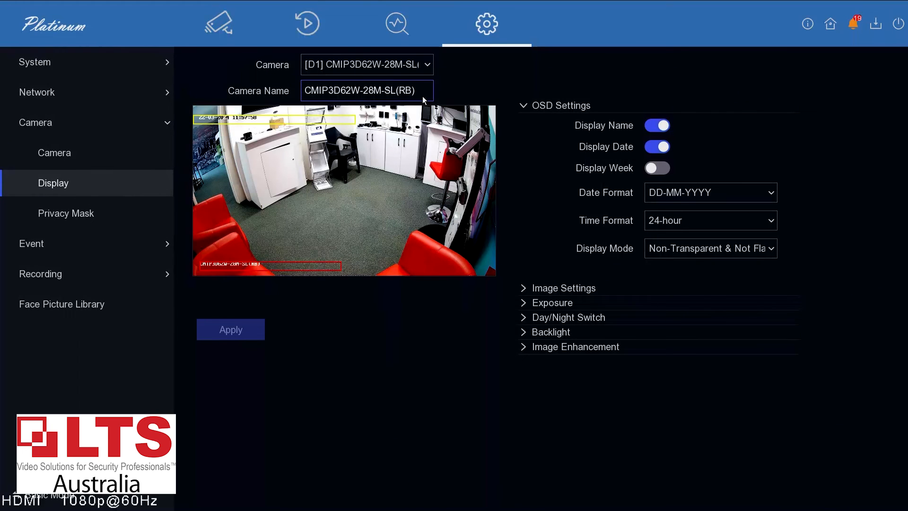
{"action": "left_click_drag", "start_coordinate": [419, 90], "coordinate": [270, 91]}
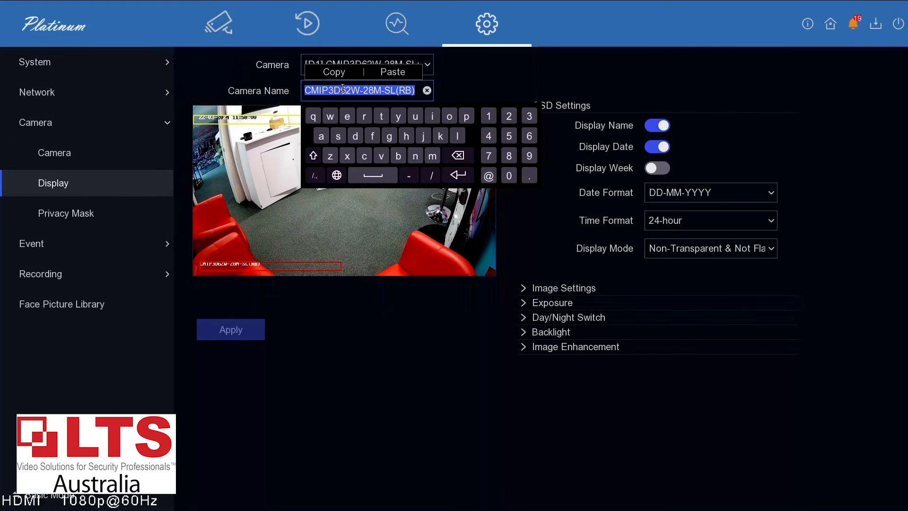
{"action": "left_click", "coordinate": [302, 255]}
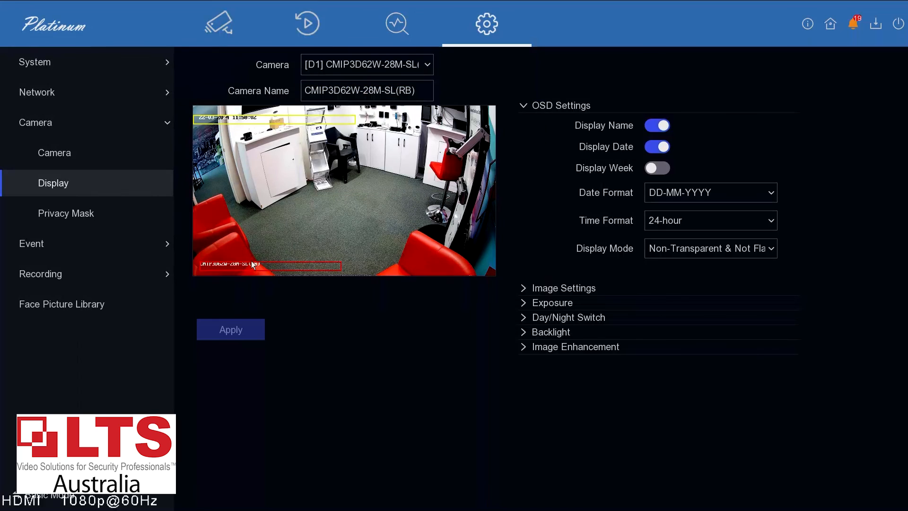
{"action": "left_click_drag", "start_coordinate": [253, 265], "coordinate": [408, 263]}
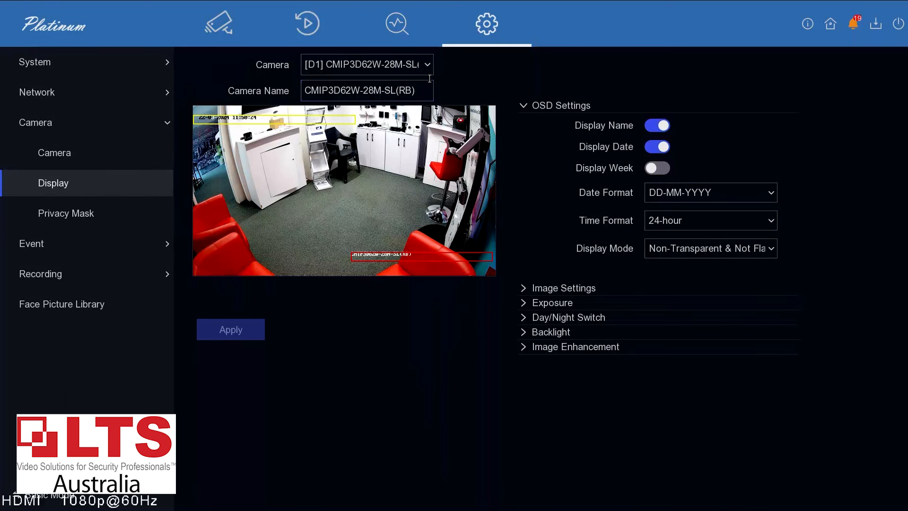
{"action": "left_click", "coordinate": [430, 61]}
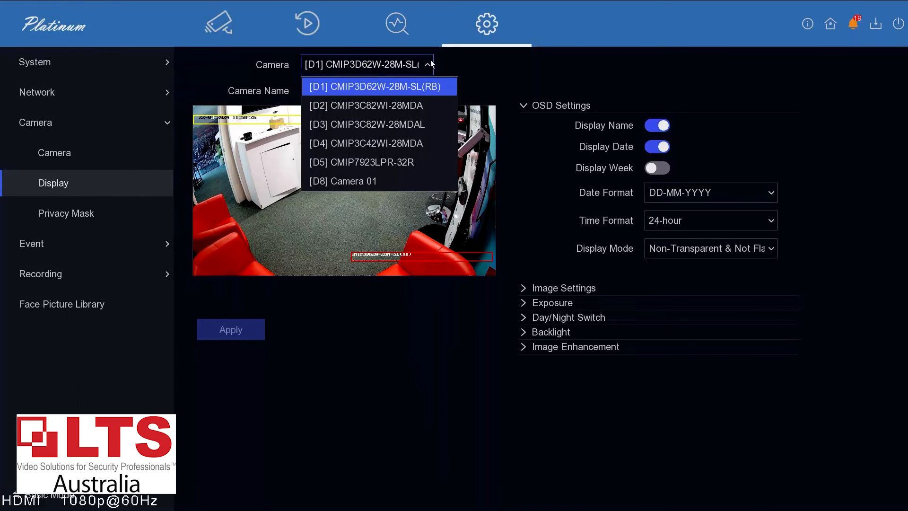
Step: Review camera D1's image settings and its selectable exposure times in the display settings
{"action": "left_click", "coordinate": [430, 59]}
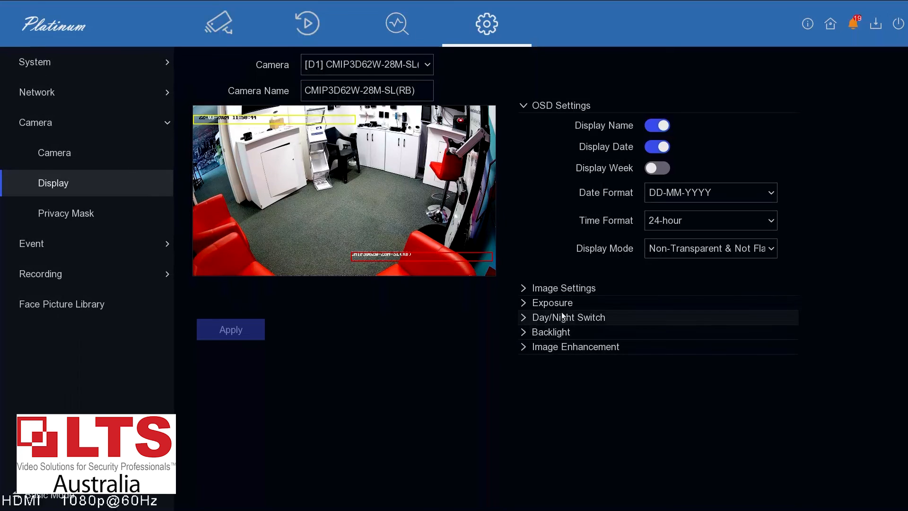
{"action": "left_click", "coordinate": [549, 291]}
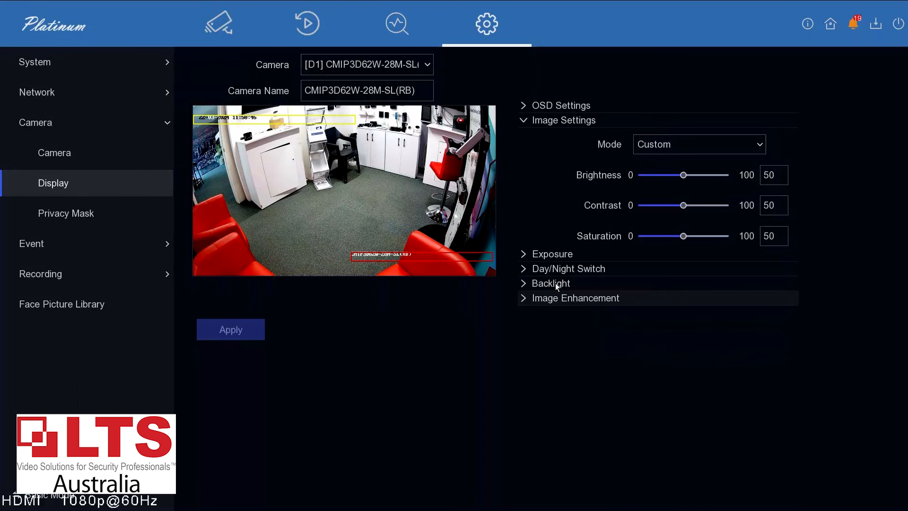
{"action": "left_click", "coordinate": [566, 255]}
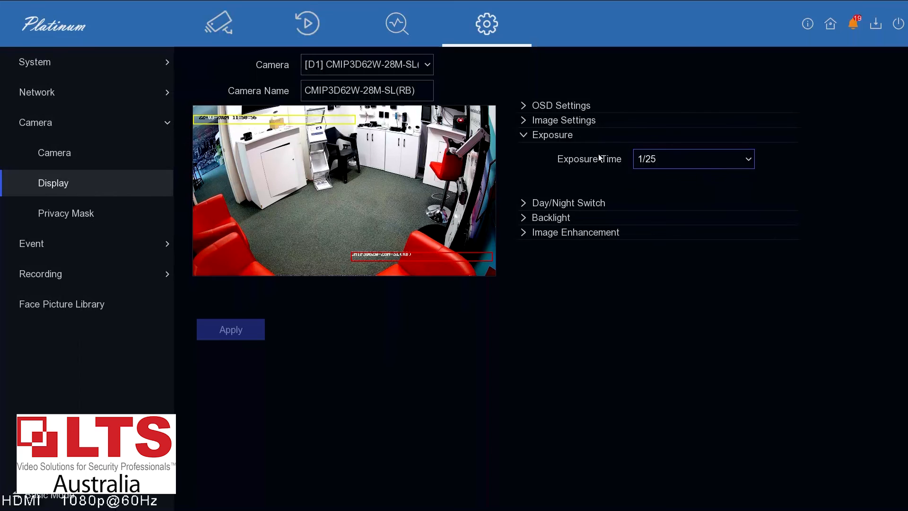
{"action": "left_click", "coordinate": [701, 158]}
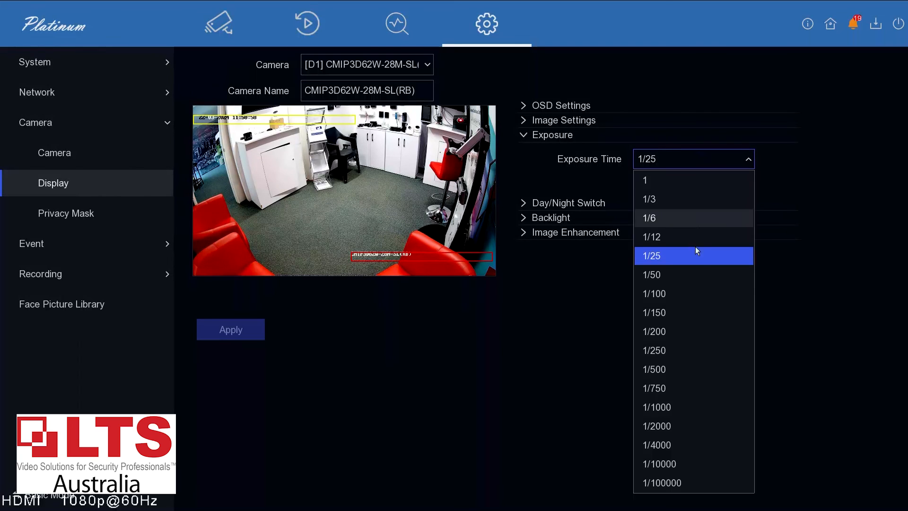
{"action": "left_click", "coordinate": [615, 273]}
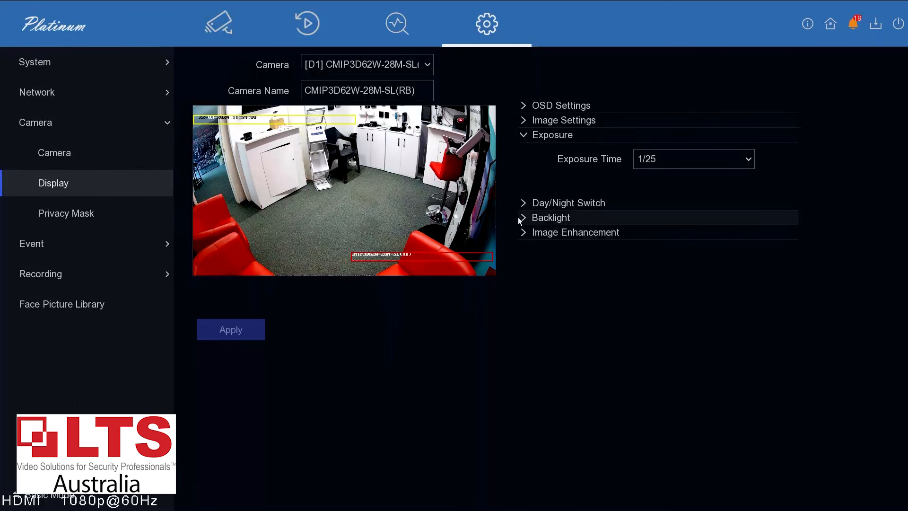
Step: Review camera D1's wide dynamic range options under the backlight settings and its day/night switch settings
{"action": "left_click", "coordinate": [533, 223]}
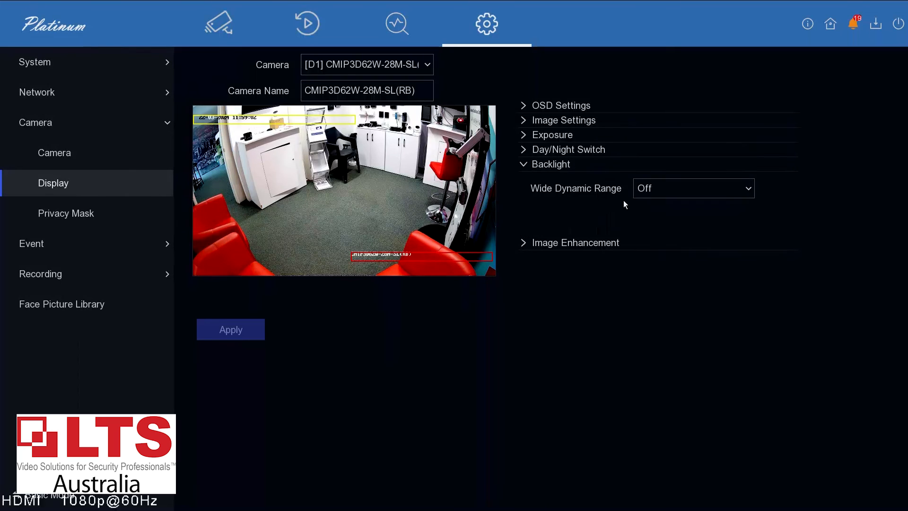
{"action": "left_click", "coordinate": [670, 193]}
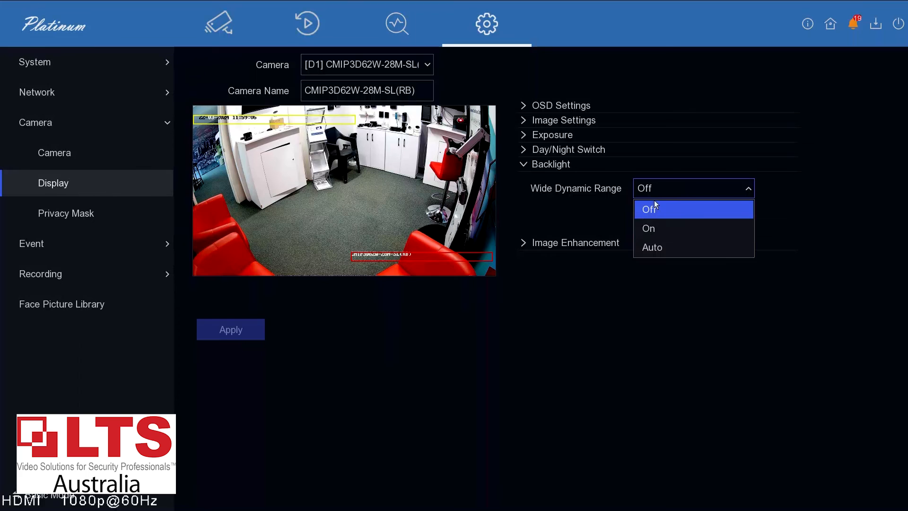
{"action": "left_click", "coordinate": [655, 179]}
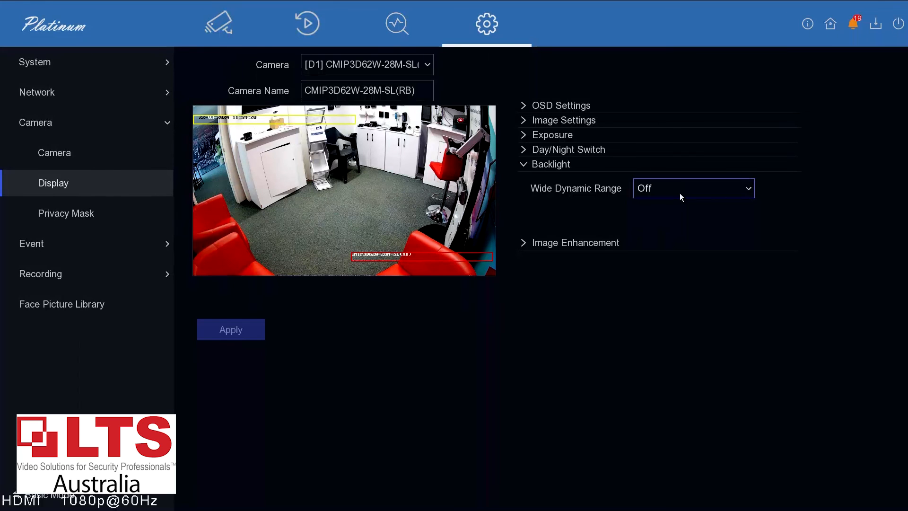
{"action": "left_click", "coordinate": [525, 150]}
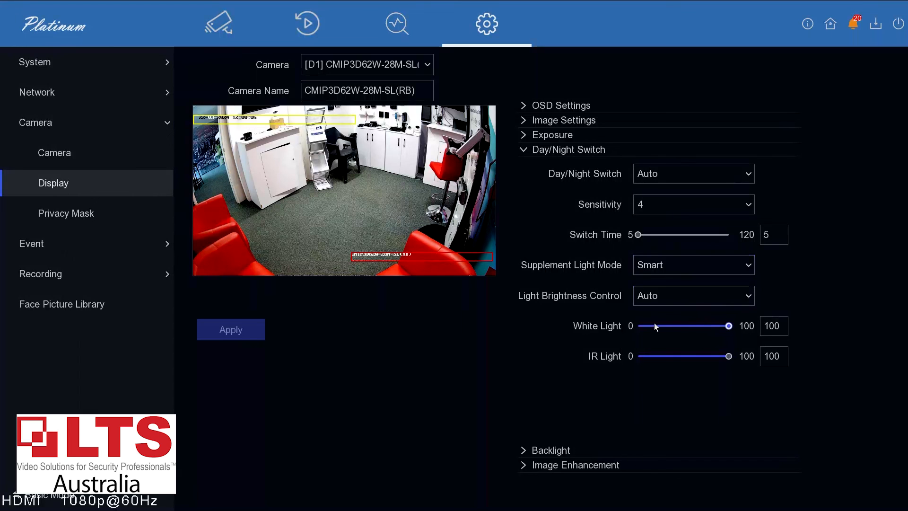
{"action": "left_click", "coordinate": [537, 150]}
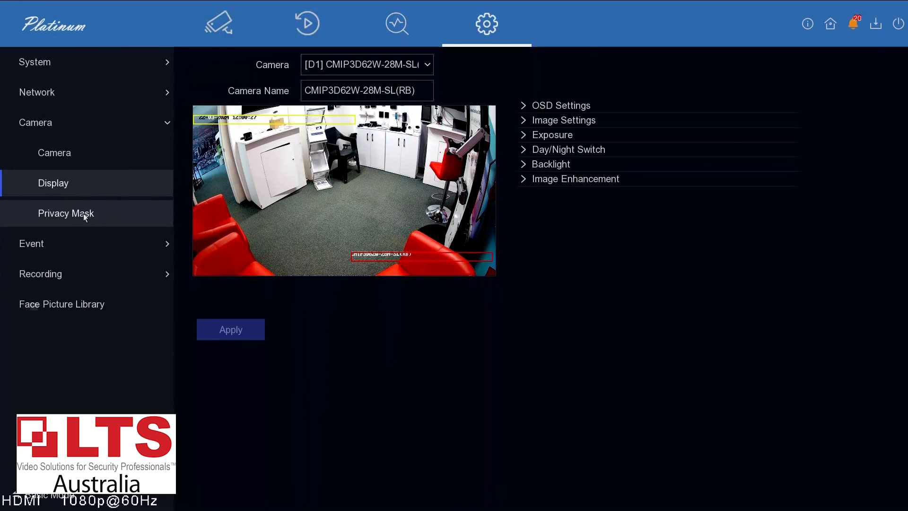
Step: Set the VCA mode of camera D8's motion detection to By NVR and apply it
{"action": "left_click", "coordinate": [84, 160]}
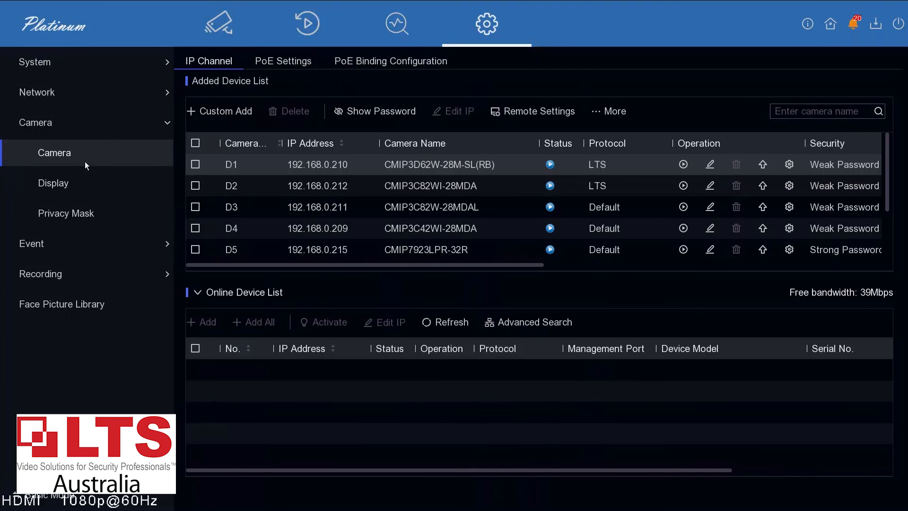
{"action": "left_click", "coordinate": [54, 255]}
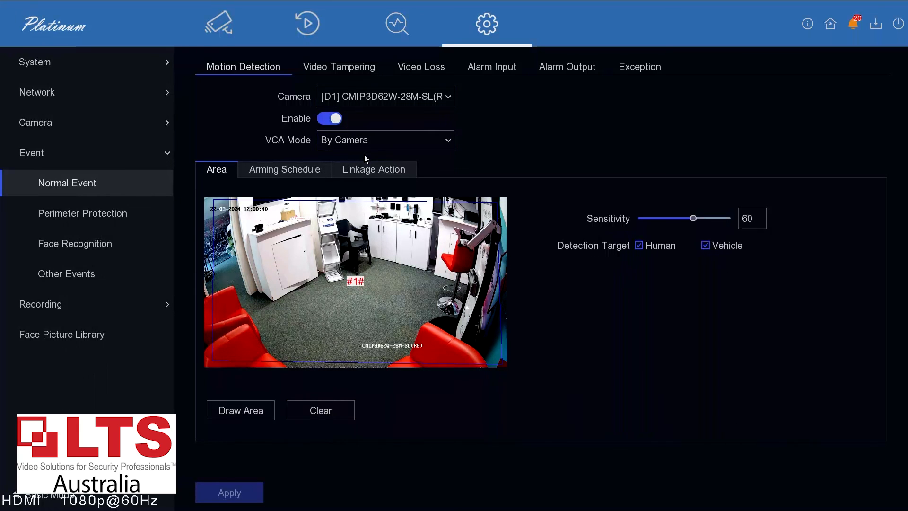
{"action": "left_click", "coordinate": [426, 98]}
{"action": "left_click", "coordinate": [390, 208]}
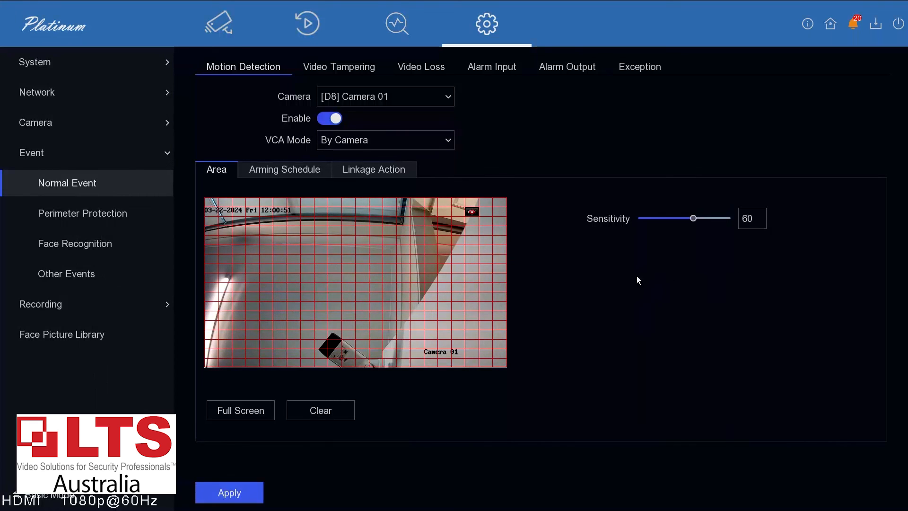
{"action": "left_click", "coordinate": [411, 142]}
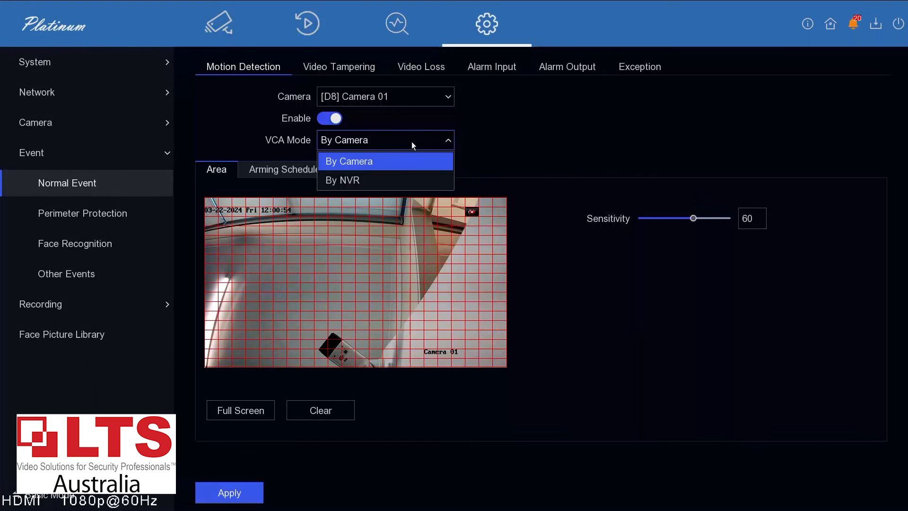
{"action": "left_click", "coordinate": [373, 181]}
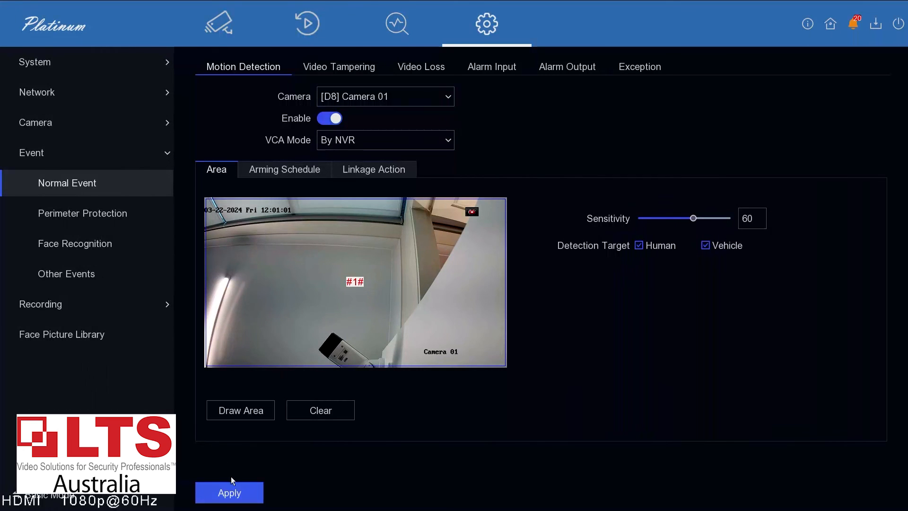
{"action": "left_click", "coordinate": [235, 493]}
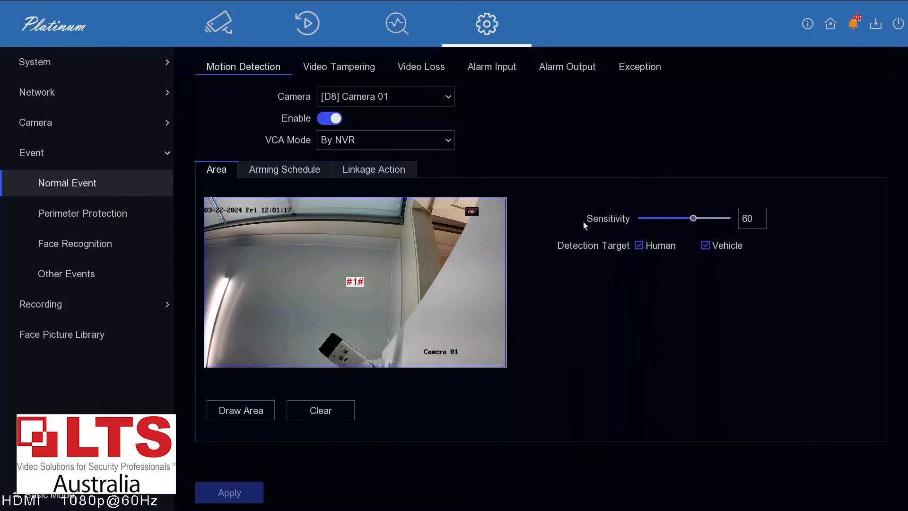
Step: Check the arming schedule and linkage actions of camera D8's motion detection, and return to the live view
{"action": "left_click", "coordinate": [281, 173]}
{"action": "left_click", "coordinate": [373, 172]}
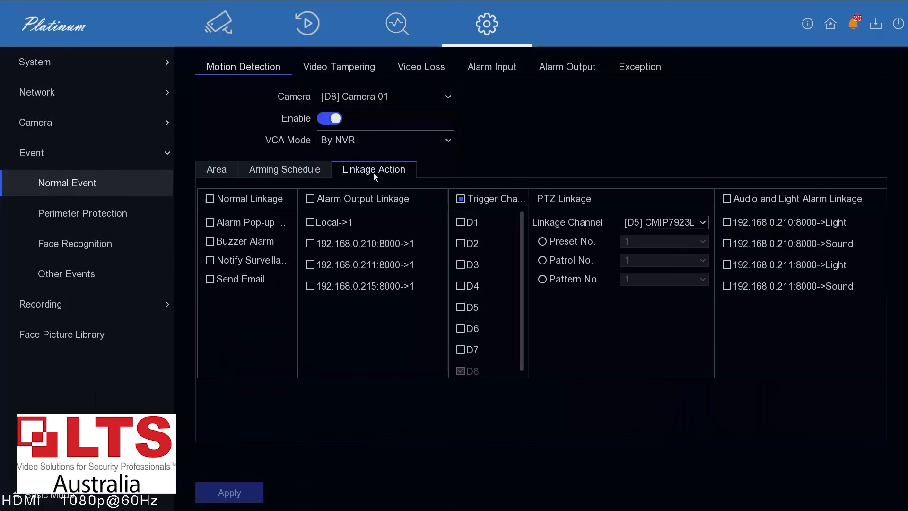
{"action": "left_click", "coordinate": [217, 168]}
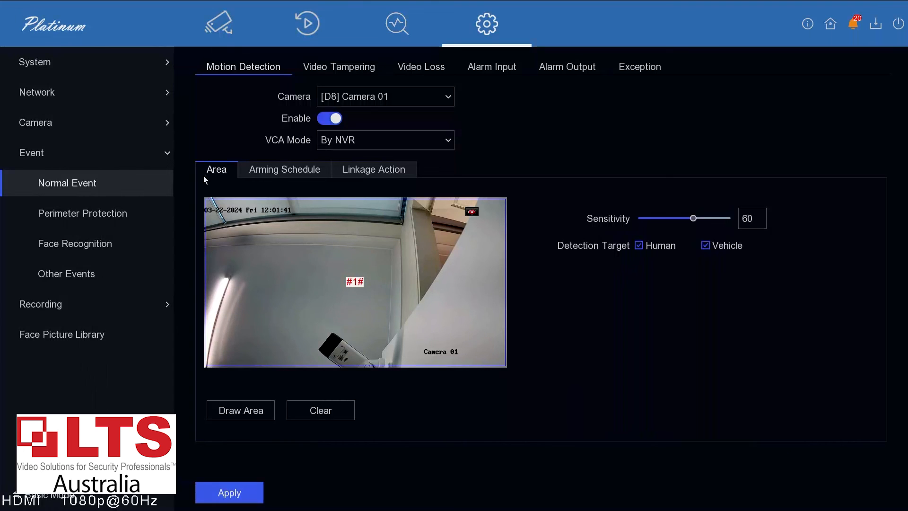
{"action": "left_click", "coordinate": [36, 123]}
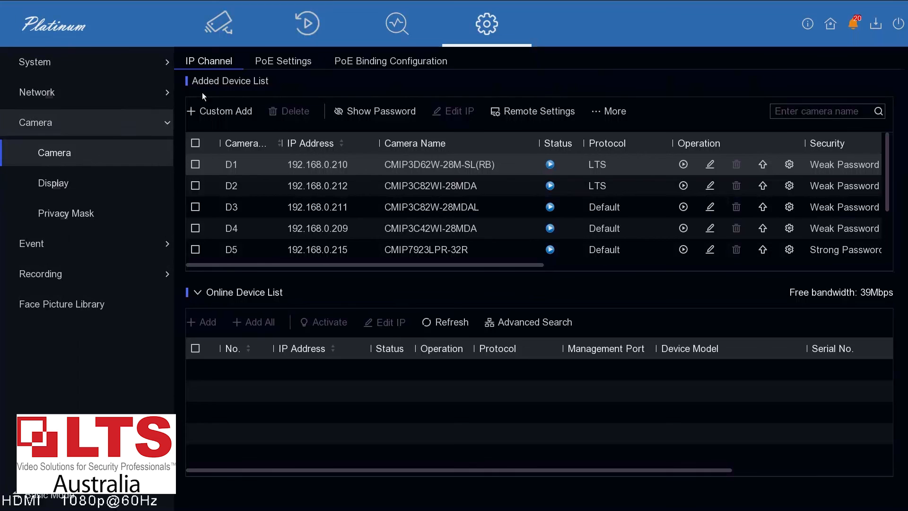
{"action": "left_click", "coordinate": [219, 32]}
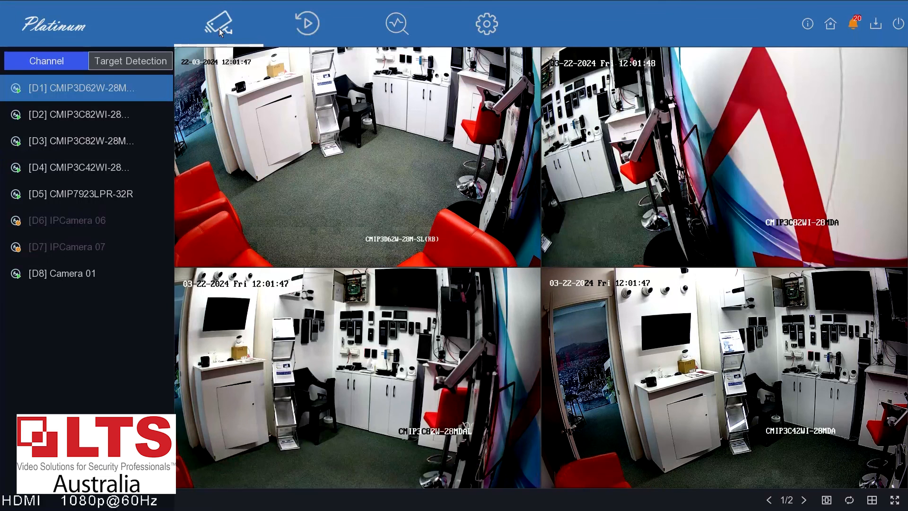